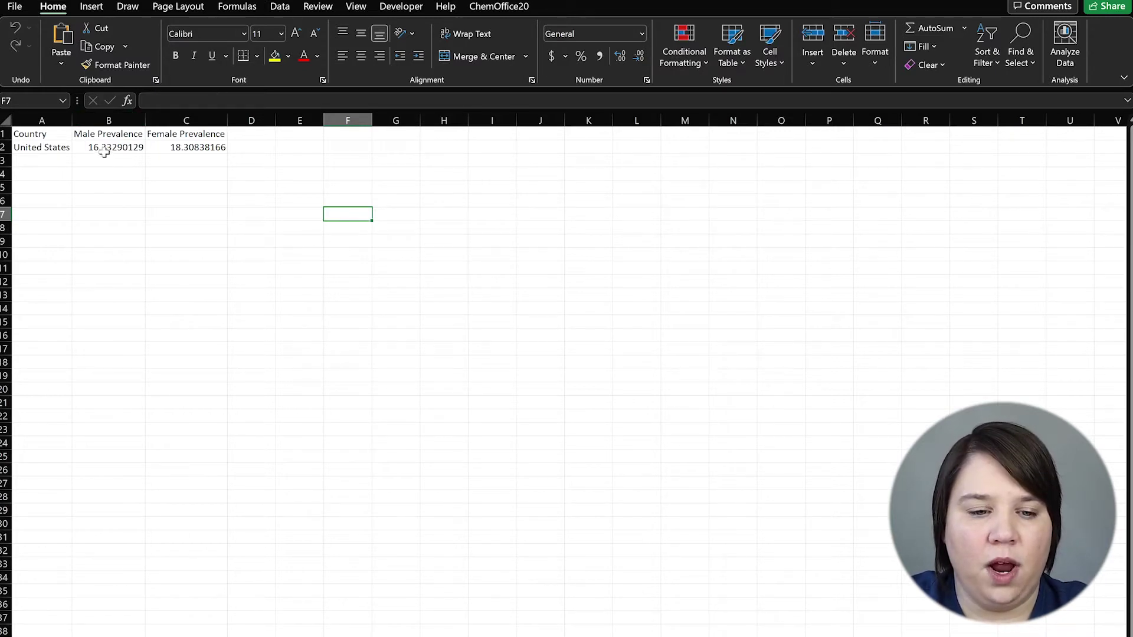
{"action": "left_click_drag", "start_coordinate": [91, 147], "coordinate": [202, 147]}
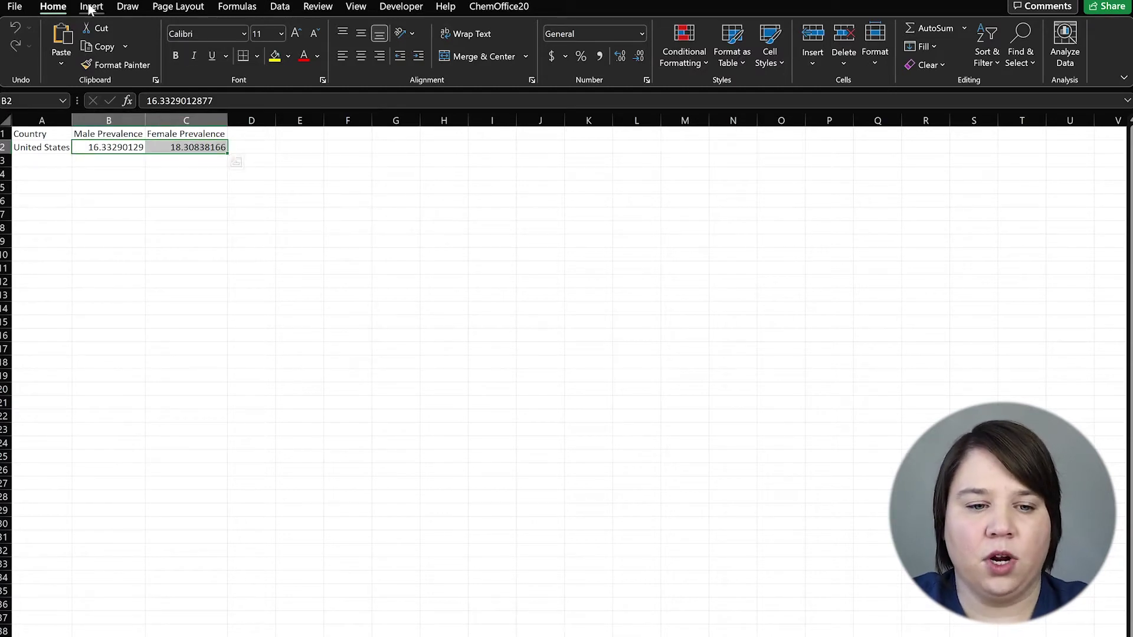
{"action": "left_click", "coordinate": [213, 201]}
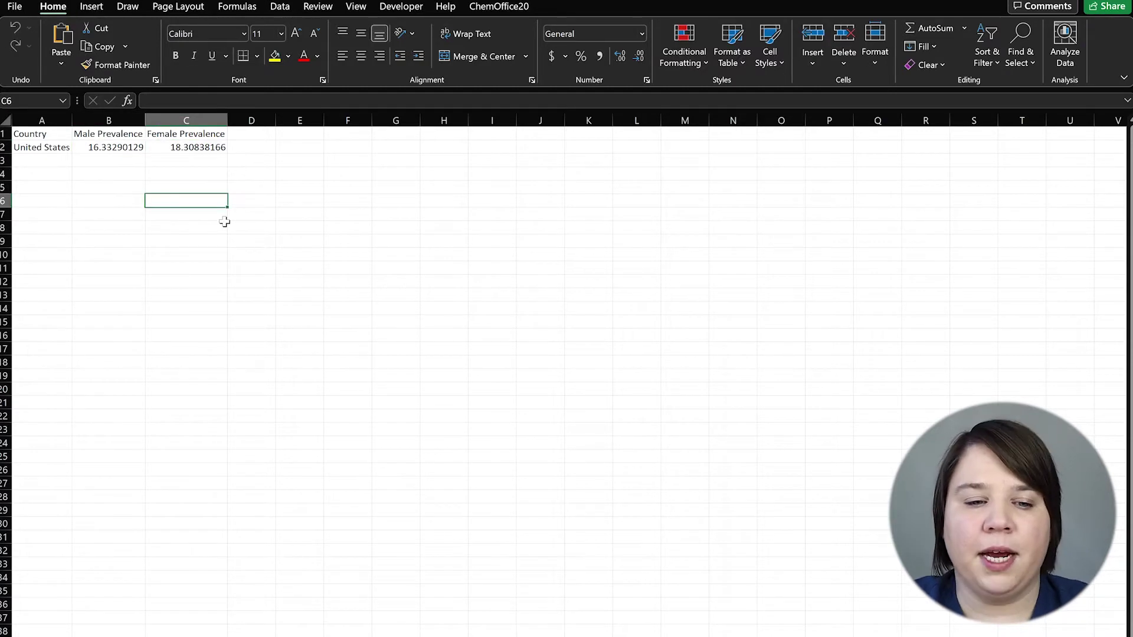
{"action": "left_click", "coordinate": [114, 150]}
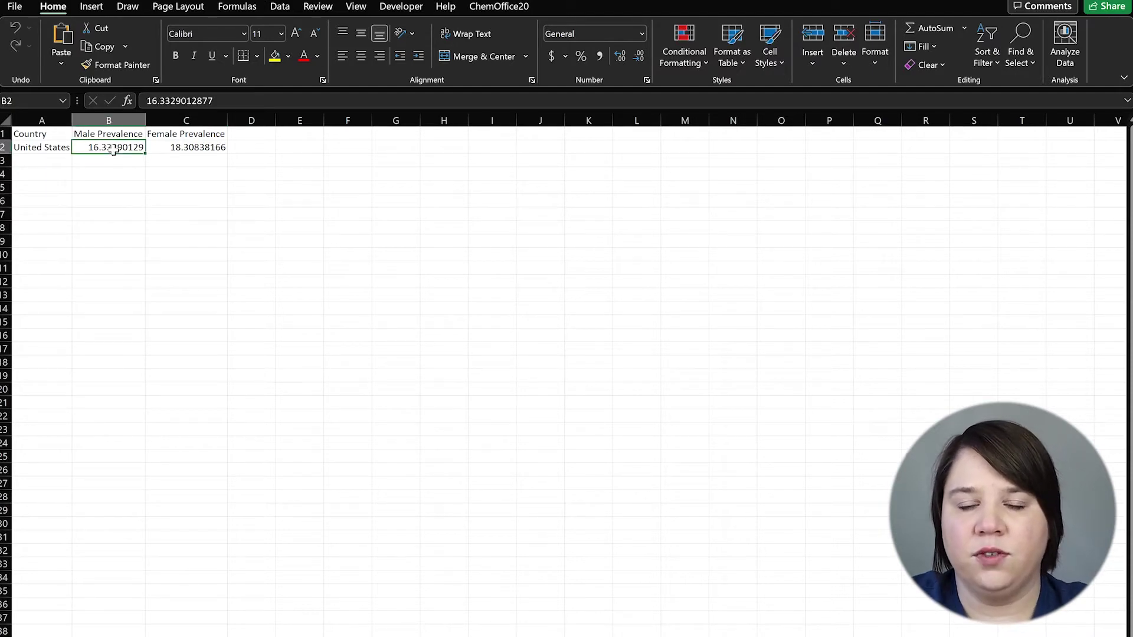
{"action": "left_click", "coordinate": [177, 214]}
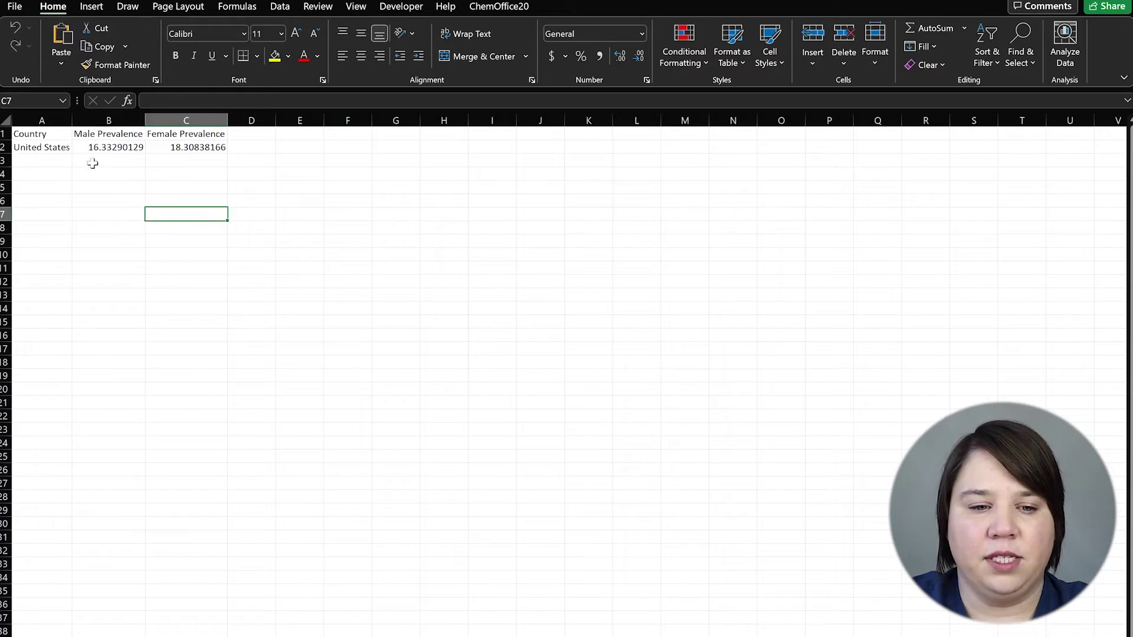
Insert a 2-D pie chart of the United States male and female prevalence values in B2:C2
{"action": "left_click_drag", "start_coordinate": [94, 145], "coordinate": [189, 148]}
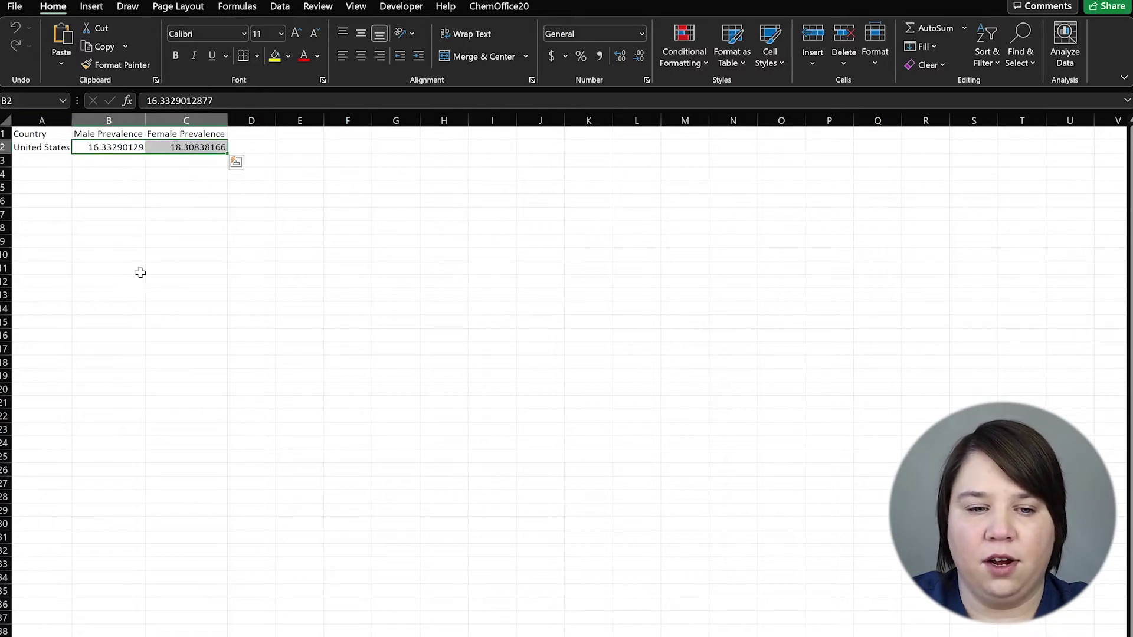
{"action": "left_click", "coordinate": [90, 8]}
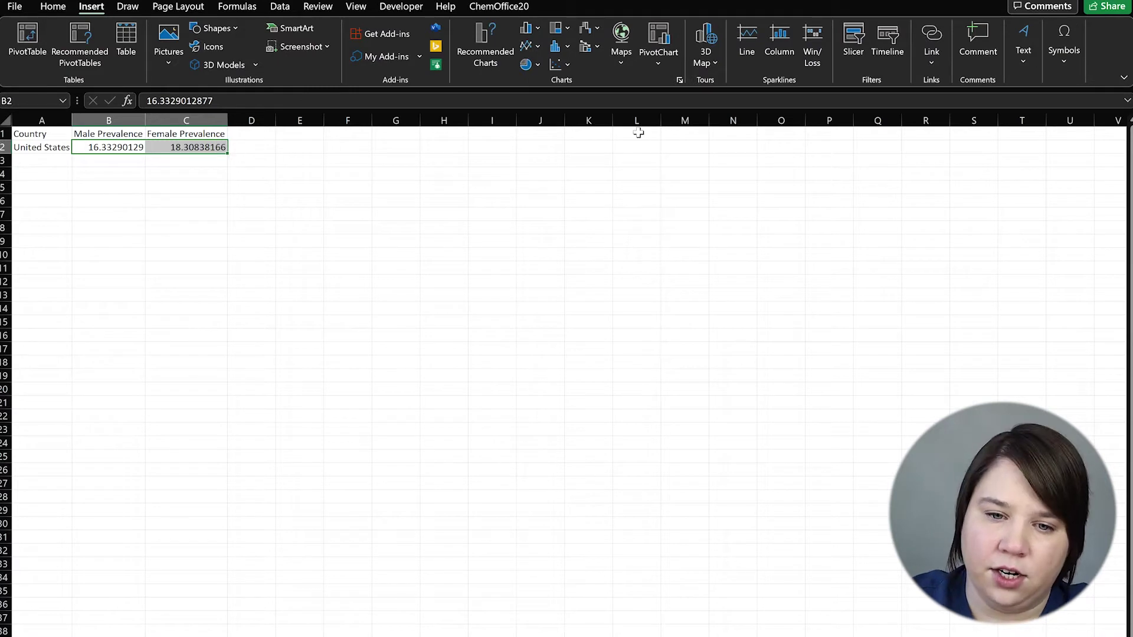
{"action": "left_click", "coordinate": [538, 64]}
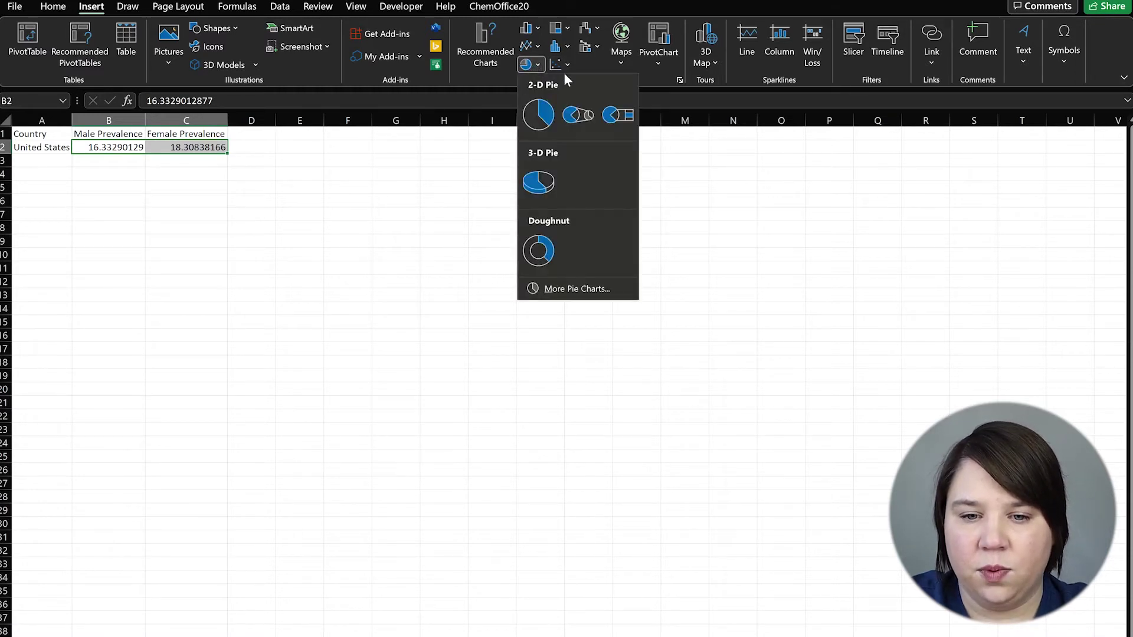
{"action": "left_click", "coordinate": [540, 121]}
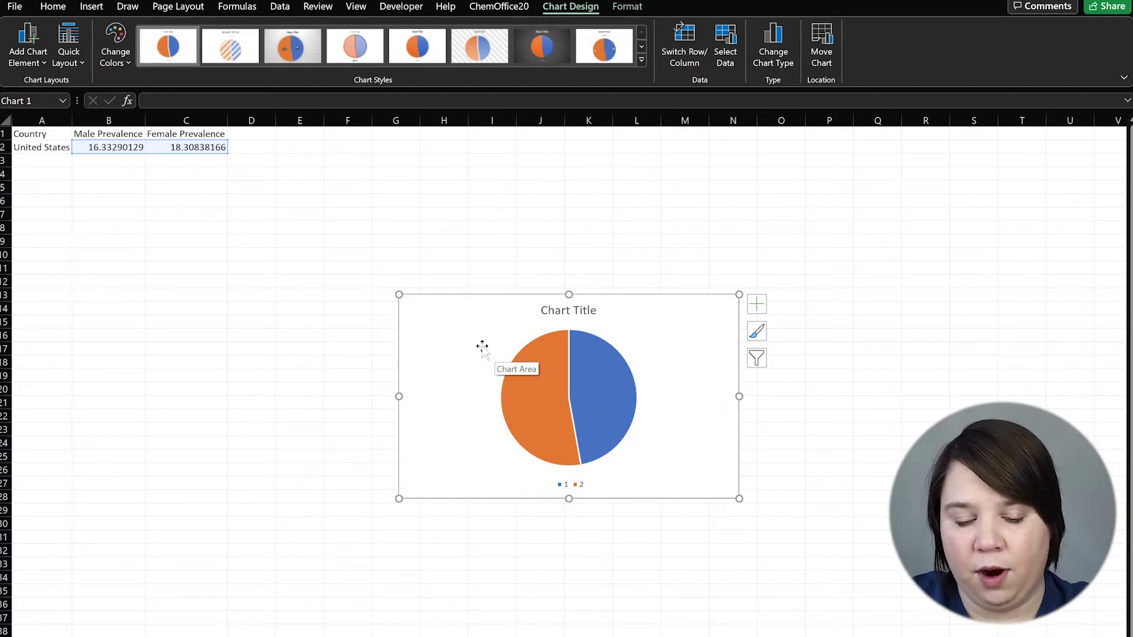
Set the pie chart's category labels to the Male Prevalence and Female Prevalence headers in B1:C1
{"action": "left_click", "coordinate": [320, 242]}
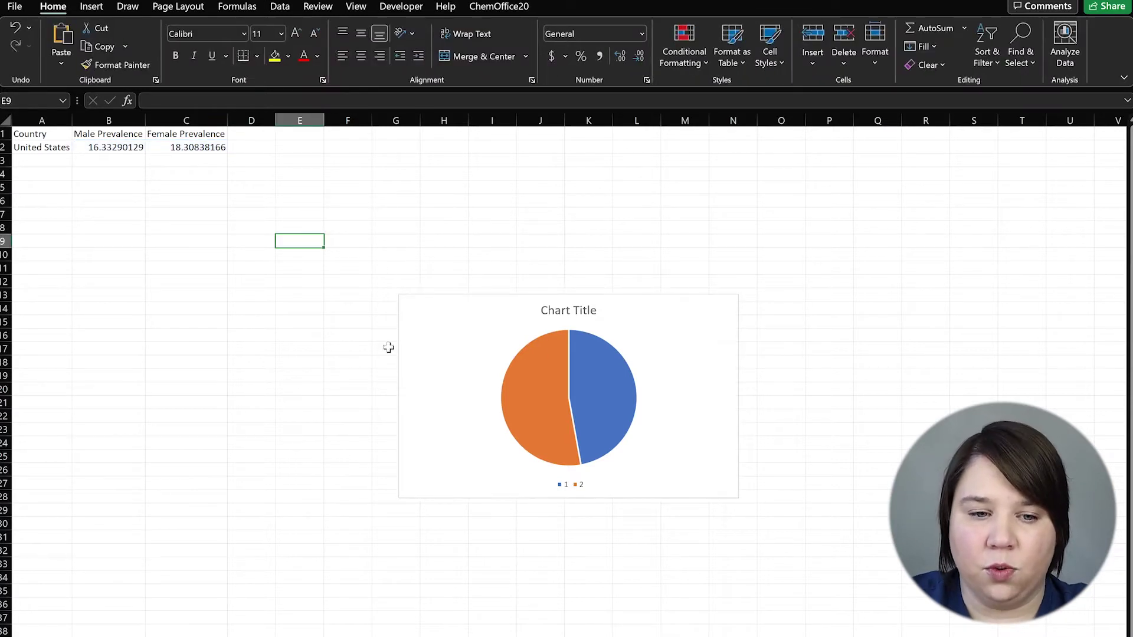
{"action": "left_click", "coordinate": [438, 327]}
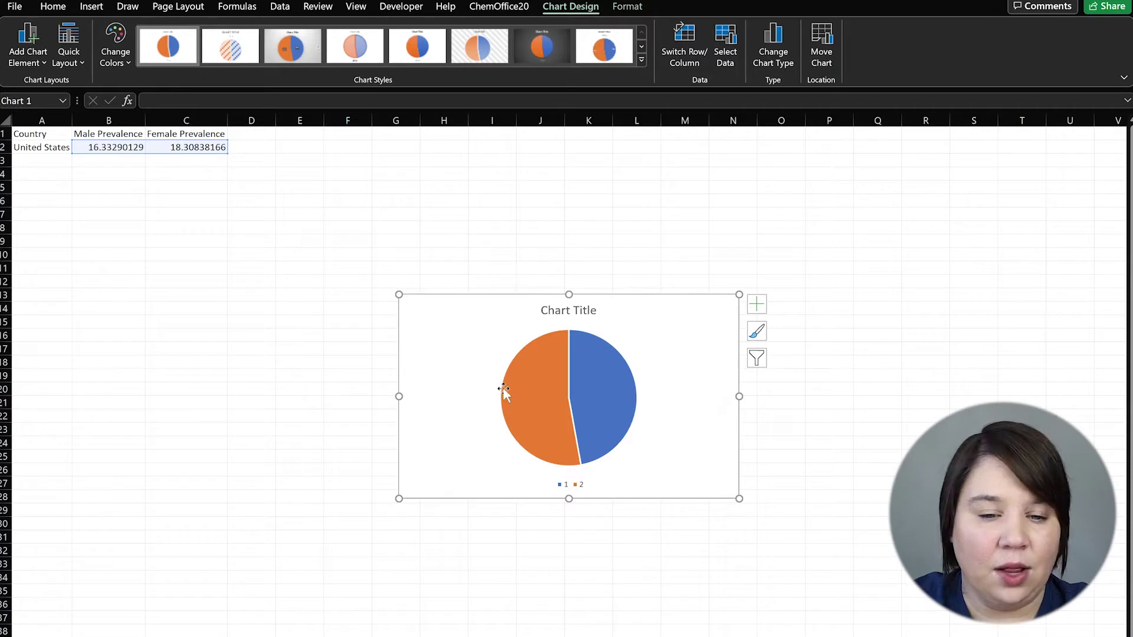
{"action": "mouse_move", "coordinate": [502, 390]}
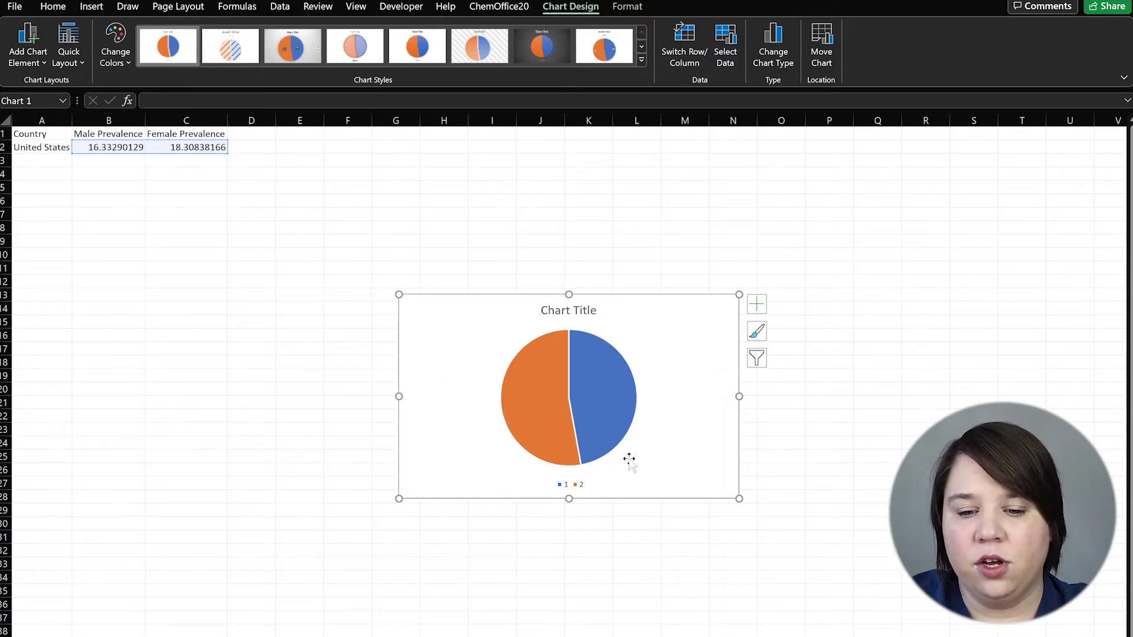
{"action": "left_click", "coordinate": [726, 44]}
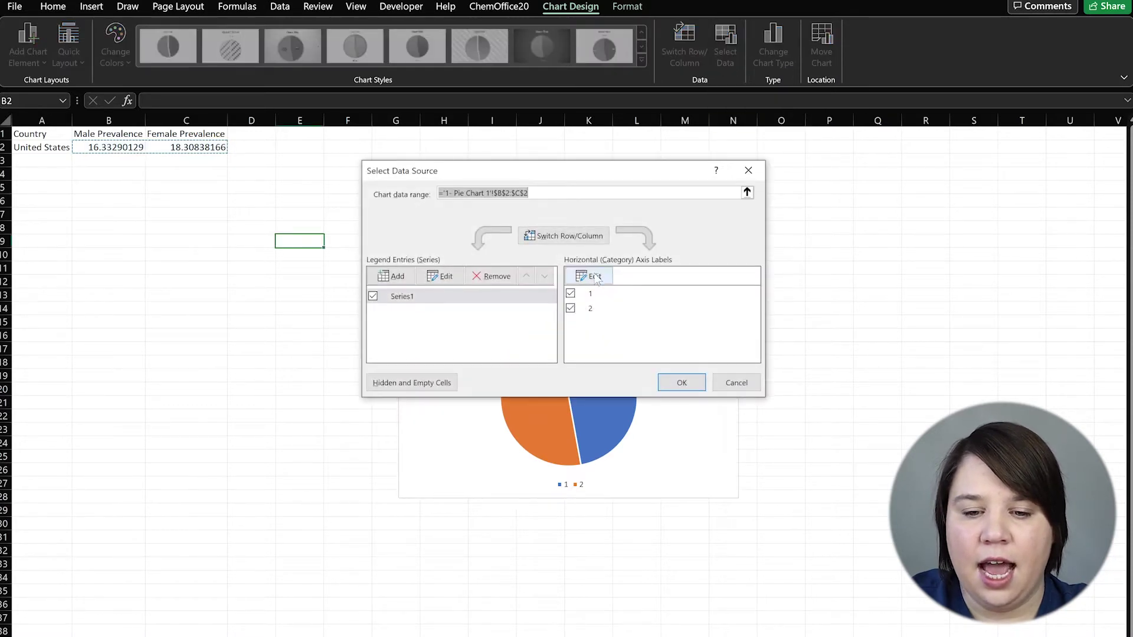
{"action": "left_click", "coordinate": [594, 277]}
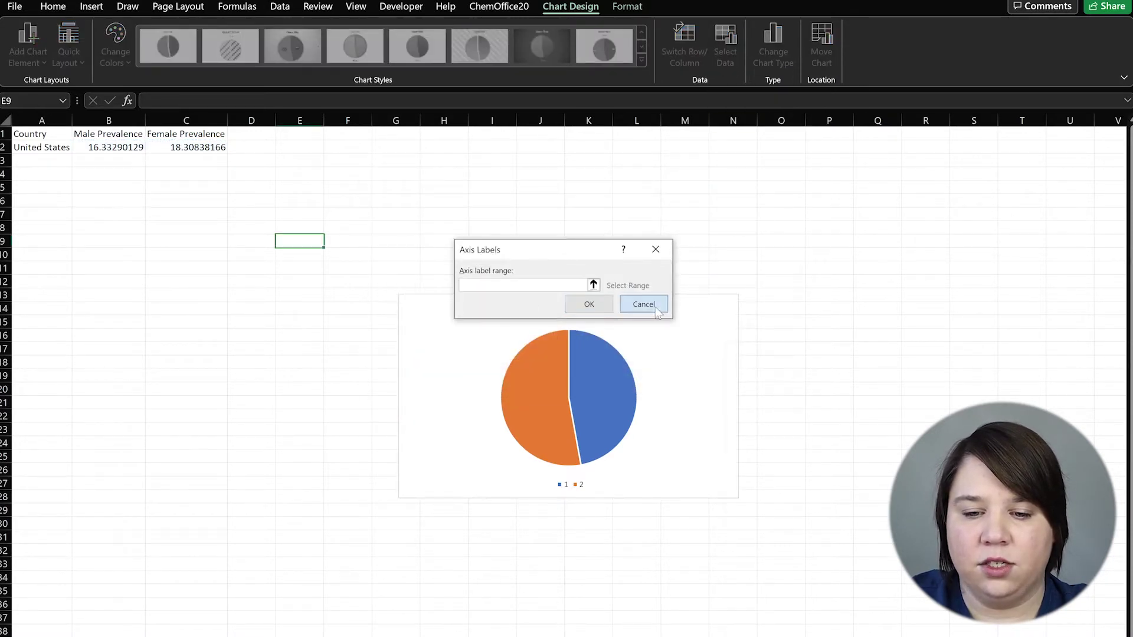
{"action": "left_click", "coordinate": [652, 305]}
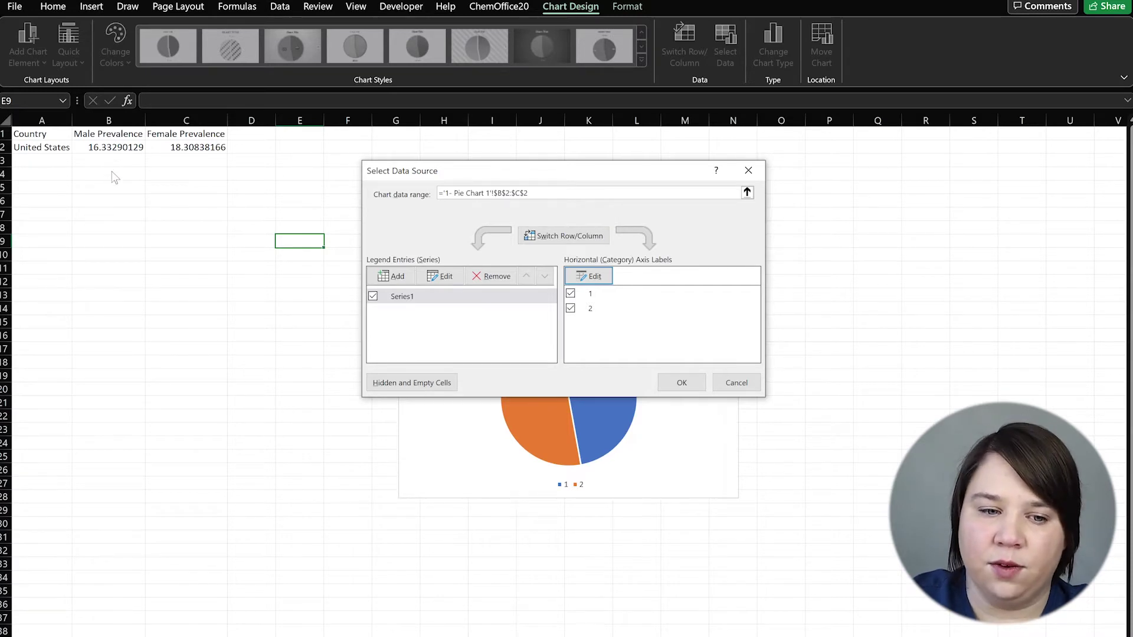
{"action": "left_click", "coordinate": [588, 276]}
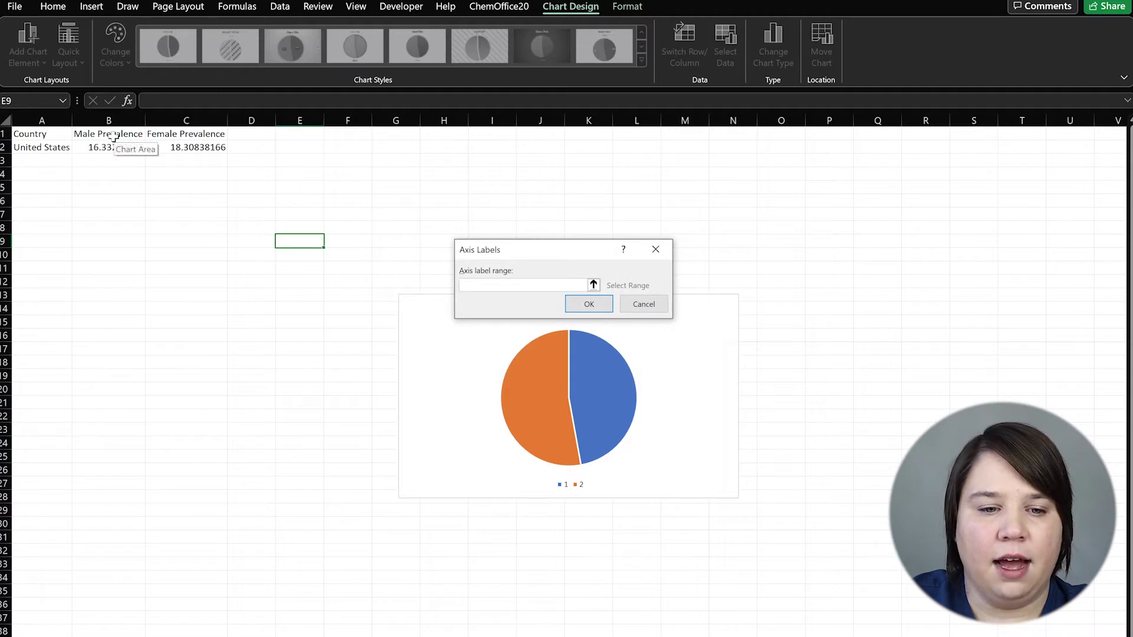
{"action": "left_click_drag", "start_coordinate": [114, 137], "coordinate": [221, 136]}
{"action": "left_click", "coordinate": [589, 304]}
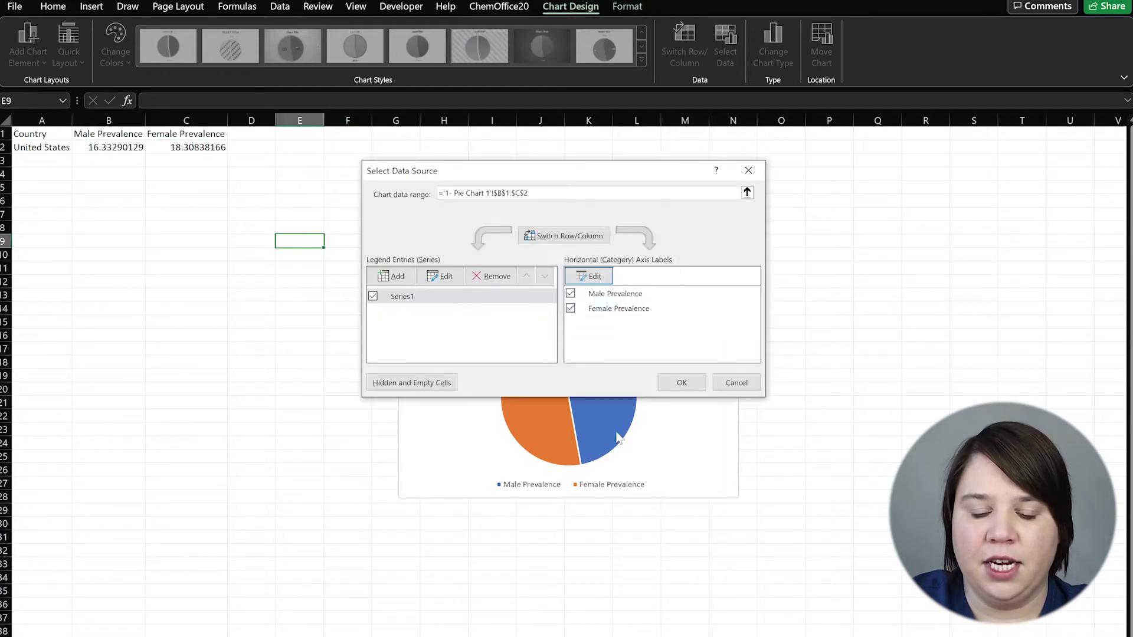
{"action": "left_click", "coordinate": [677, 385]}
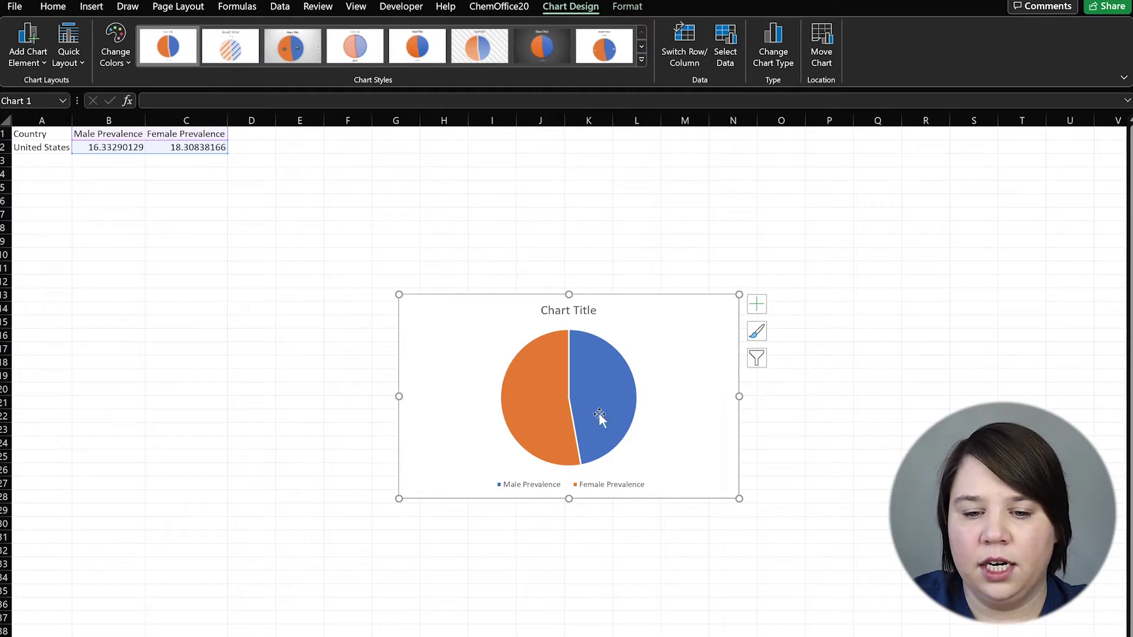
Delete the placeholder title from the pie chart and deselect the chart
{"action": "left_click", "coordinate": [563, 311]}
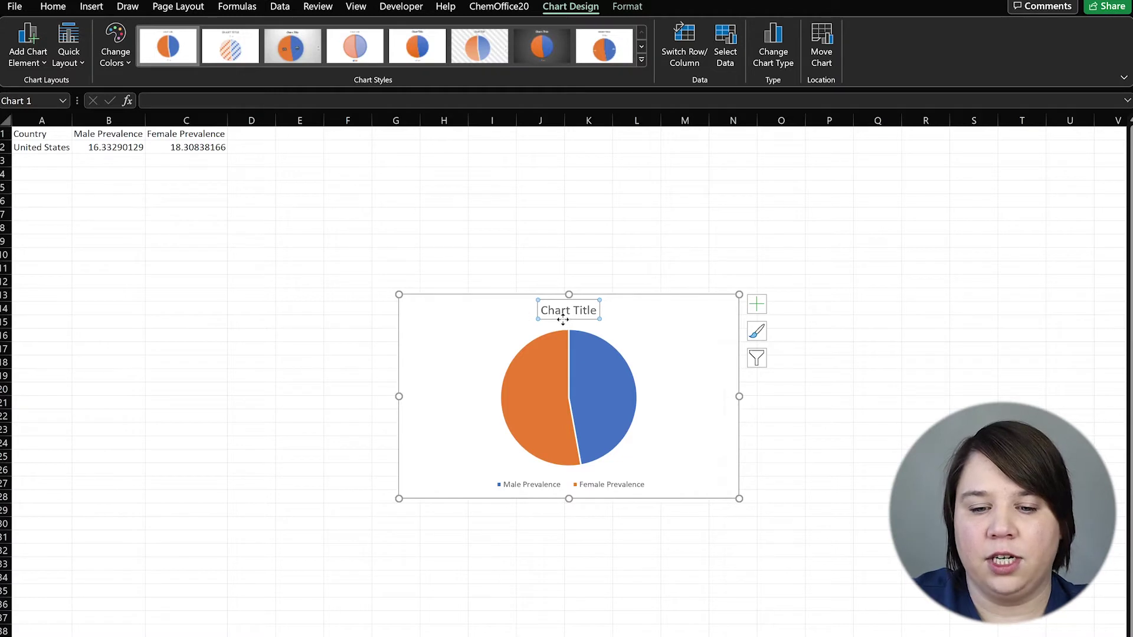
{"action": "key", "text": "Delete"}
{"action": "key", "text": "Escape"}
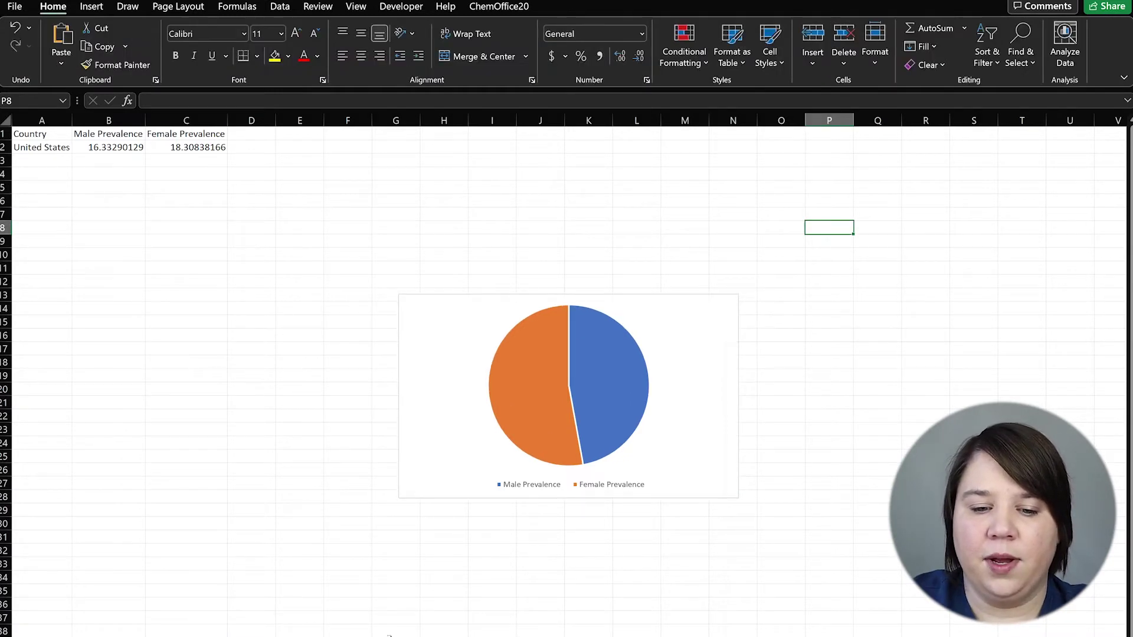
Add data labels to both slices of the pie chart
{"action": "left_click", "coordinate": [528, 405]}
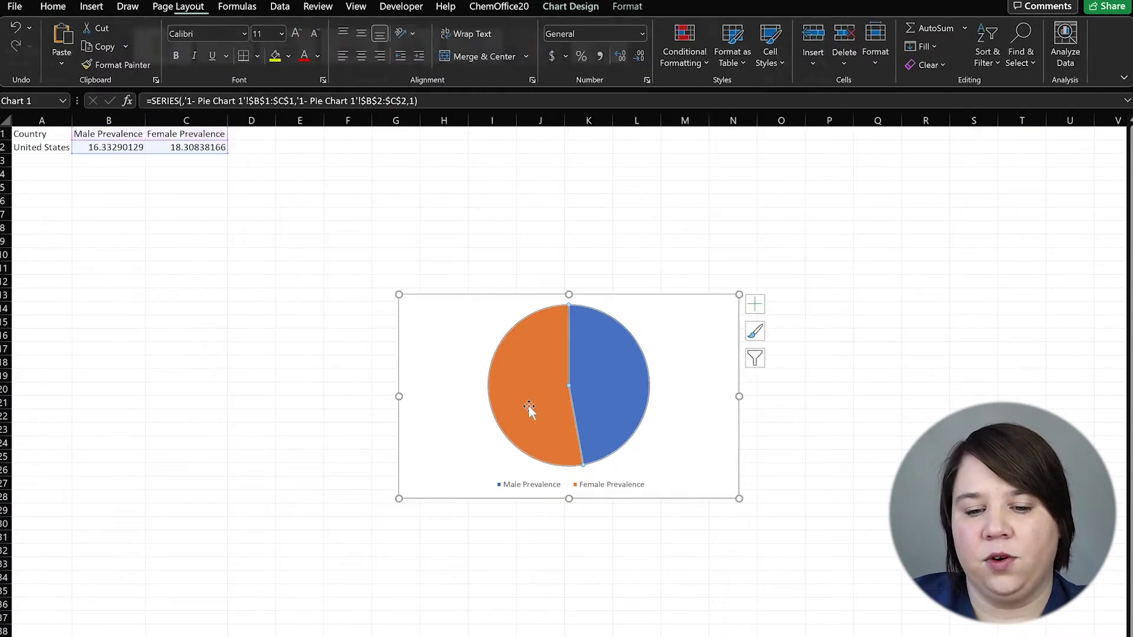
{"action": "left_click", "coordinate": [756, 305]}
{"action": "left_click", "coordinate": [795, 345]}
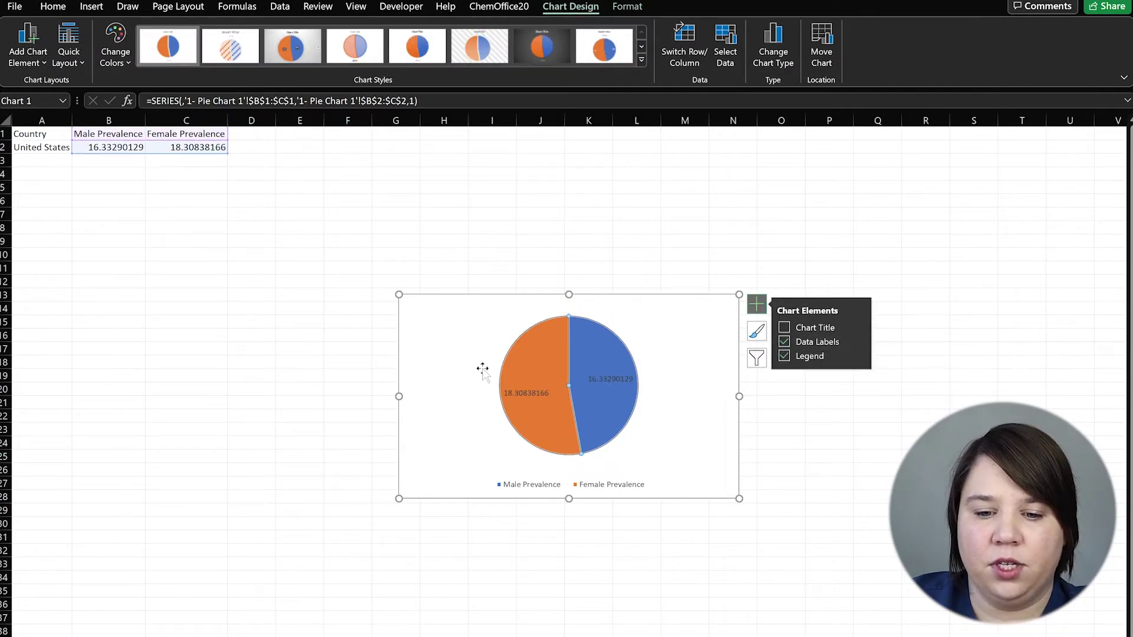
Move the male and female data labels outside the pie, each beside its own slice
{"action": "left_click", "coordinate": [603, 377]}
{"action": "left_click", "coordinate": [603, 375]}
{"action": "left_click_drag", "start_coordinate": [602, 376], "coordinate": [667, 355]}
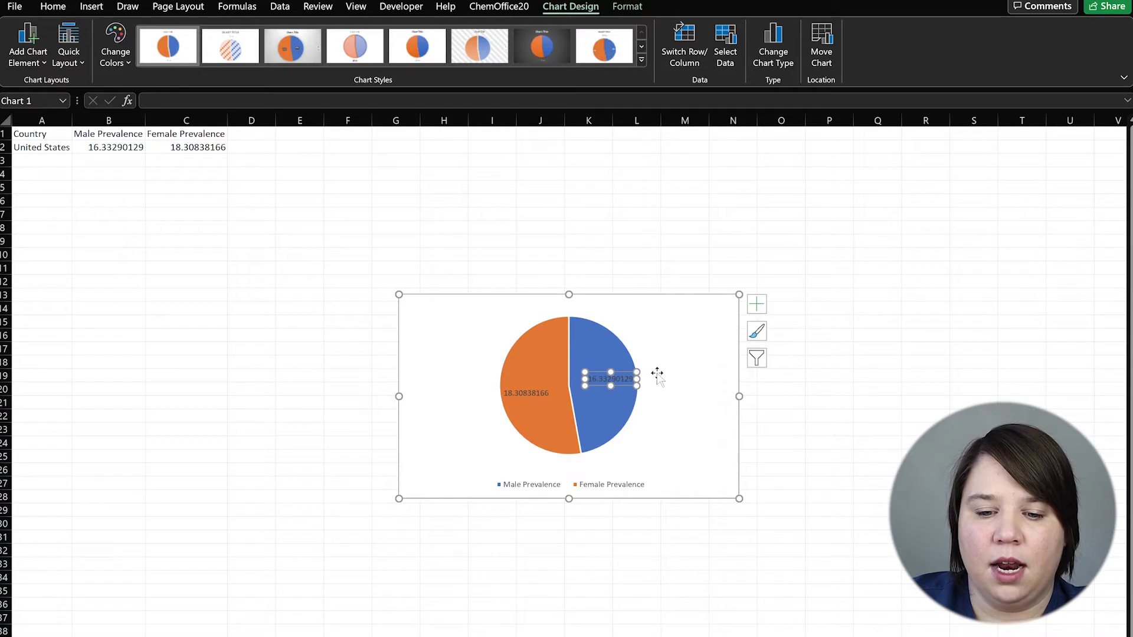
{"action": "left_click_drag", "start_coordinate": [534, 390], "coordinate": [460, 357]}
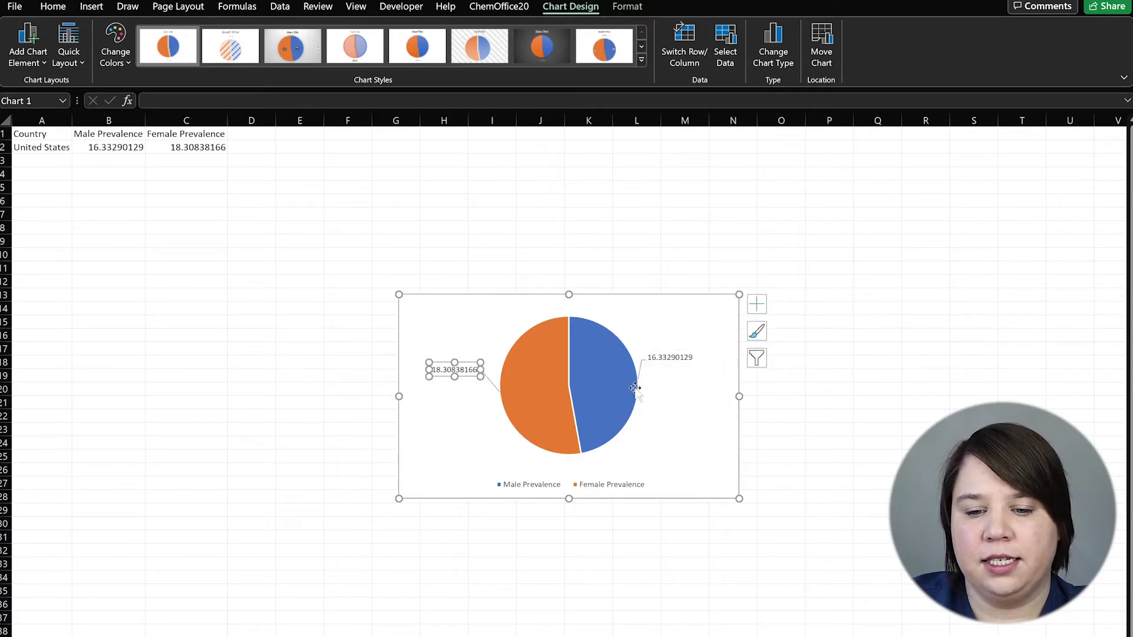
{"action": "left_click", "coordinate": [690, 435]}
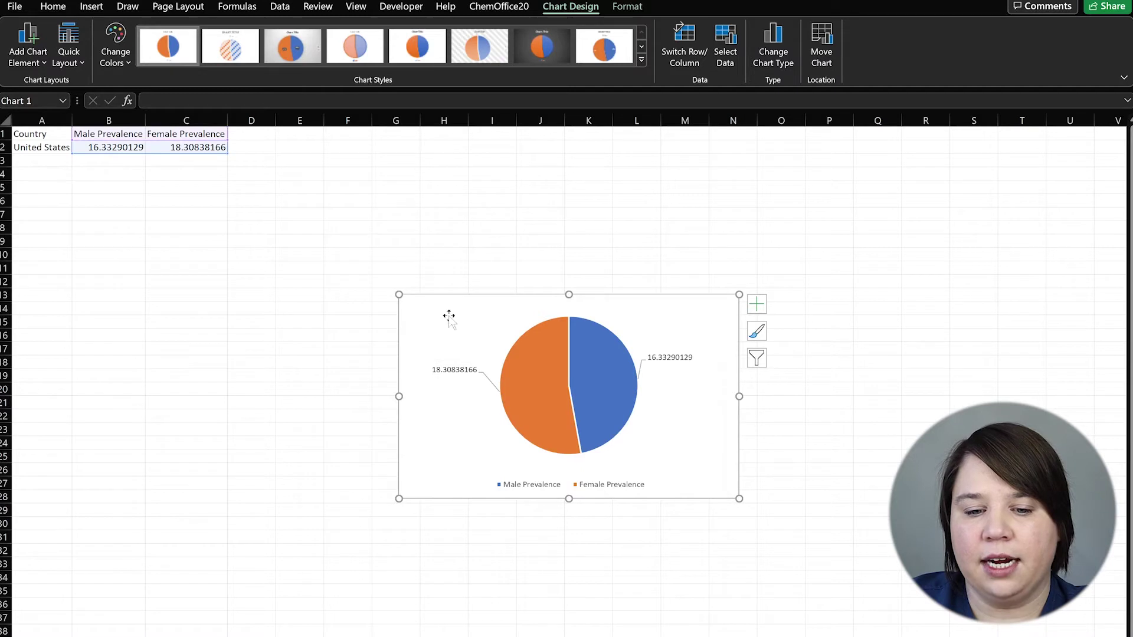
Reduce the prevalence values in B2:C2 to one decimal place to shorten the chart's data labels
{"action": "left_click", "coordinate": [451, 371]}
{"action": "left_click", "coordinate": [256, 251]}
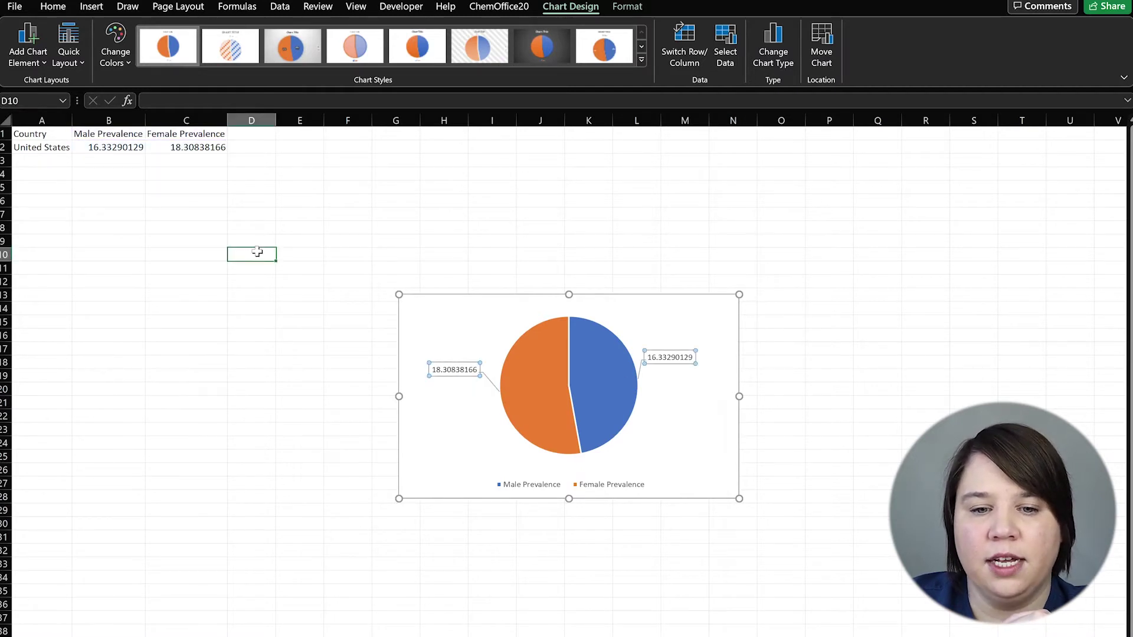
{"action": "left_click_drag", "start_coordinate": [109, 147], "coordinate": [187, 147]}
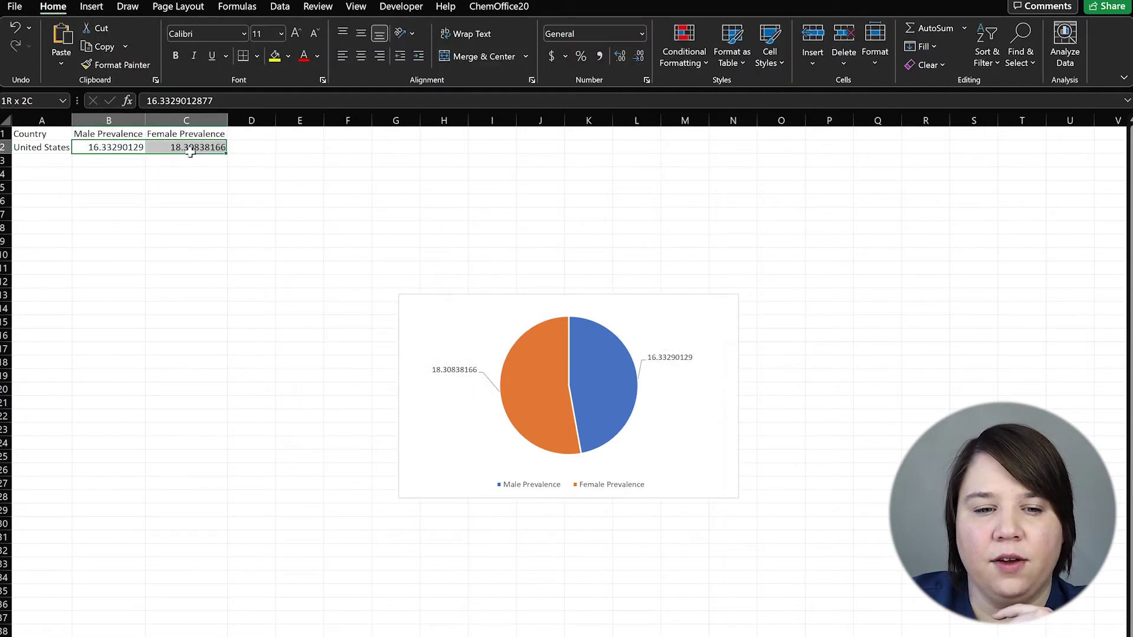
{"action": "left_click", "coordinate": [624, 57]}
{"action": "left_click", "coordinate": [631, 57]}
{"action": "left_click", "coordinate": [632, 58]}
{"action": "left_click", "coordinate": [632, 58]}
{"action": "left_click", "coordinate": [632, 58]}
{"action": "left_click", "coordinate": [632, 59]}
{"action": "left_click", "coordinate": [631, 58]}
{"action": "left_click", "coordinate": [631, 58]}
{"action": "left_click", "coordinate": [632, 58]}
{"action": "left_click", "coordinate": [1021, 429]}
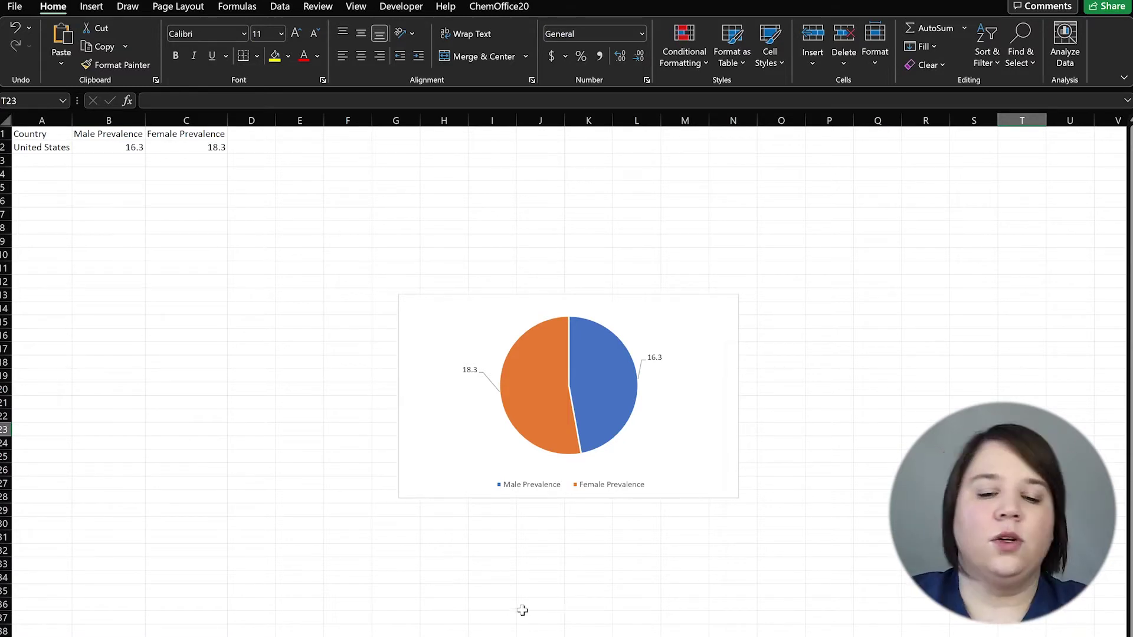
{"action": "mouse_move", "coordinate": [542, 394]}
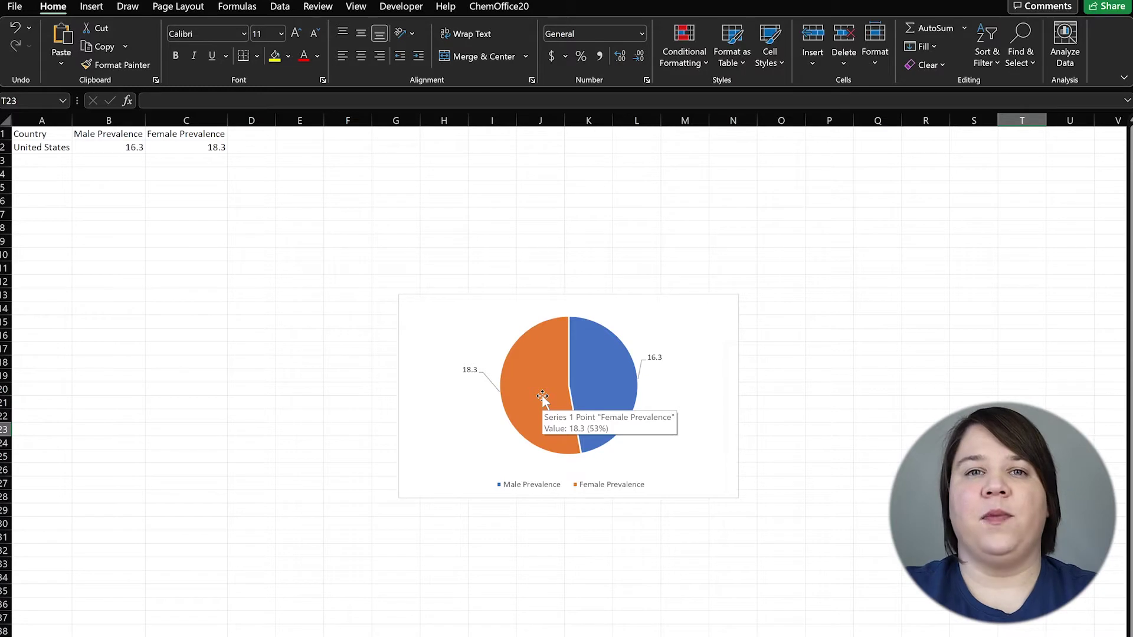
{"action": "left_click", "coordinate": [309, 391]}
{"action": "mouse_move", "coordinate": [572, 319]}
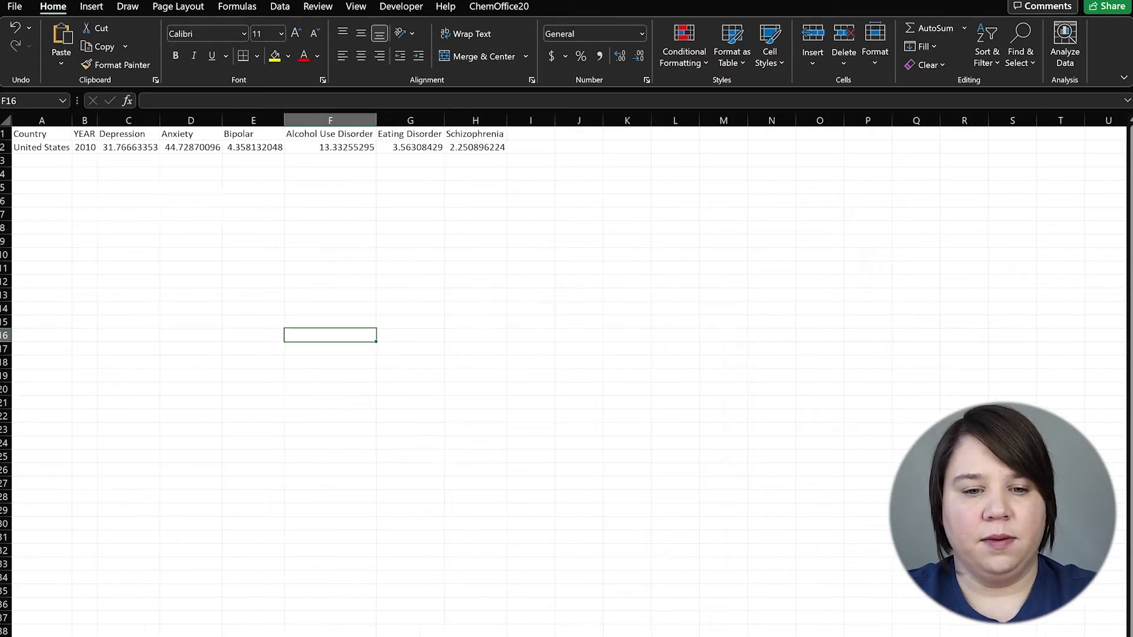
Examine the country, year and the values from Depression through Schizophrenia in row 2 of the disorder data sheet
{"action": "left_click", "coordinate": [329, 414]}
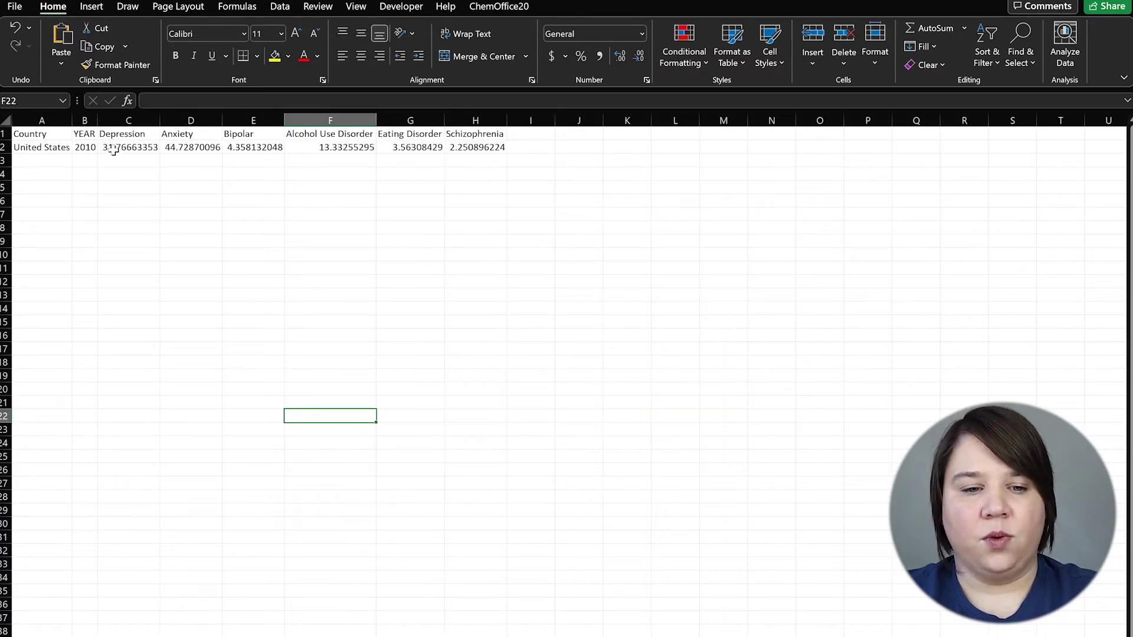
{"action": "left_click", "coordinate": [41, 148]}
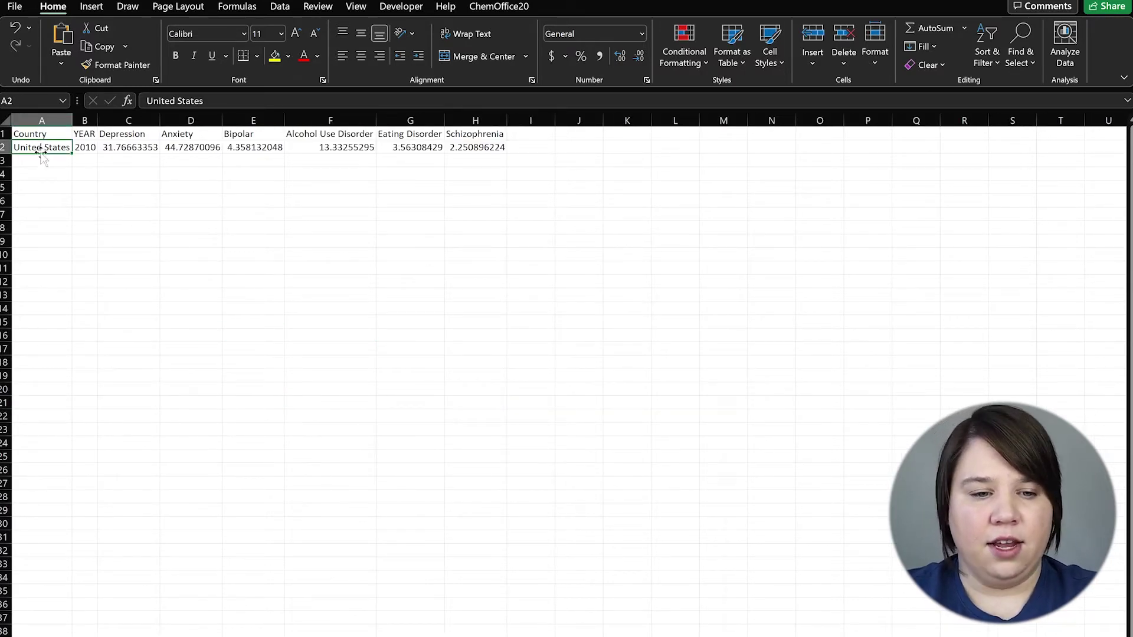
{"action": "left_click", "coordinate": [76, 149]}
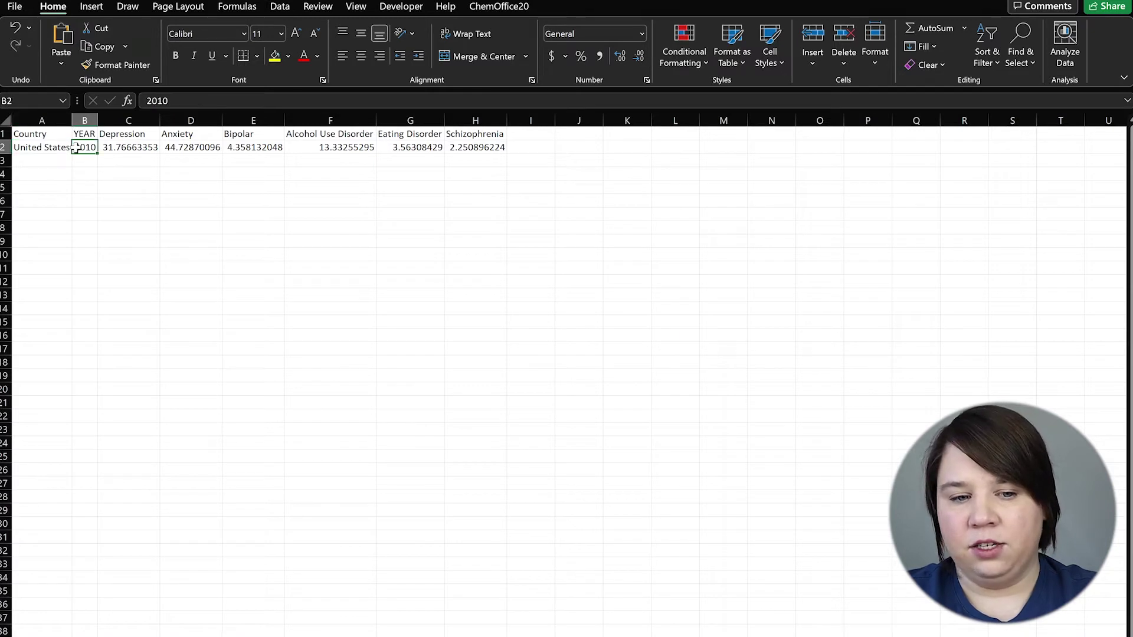
{"action": "left_click", "coordinate": [131, 149]}
{"action": "left_click_drag", "start_coordinate": [131, 148], "coordinate": [184, 152]}
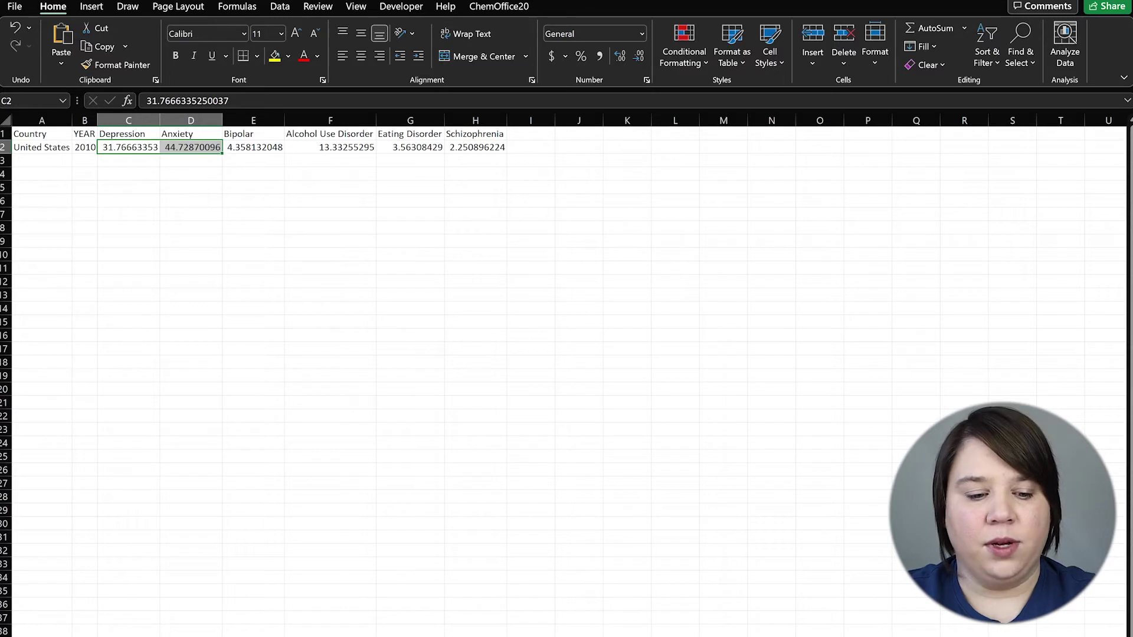
{"action": "left_click", "coordinate": [126, 147]}
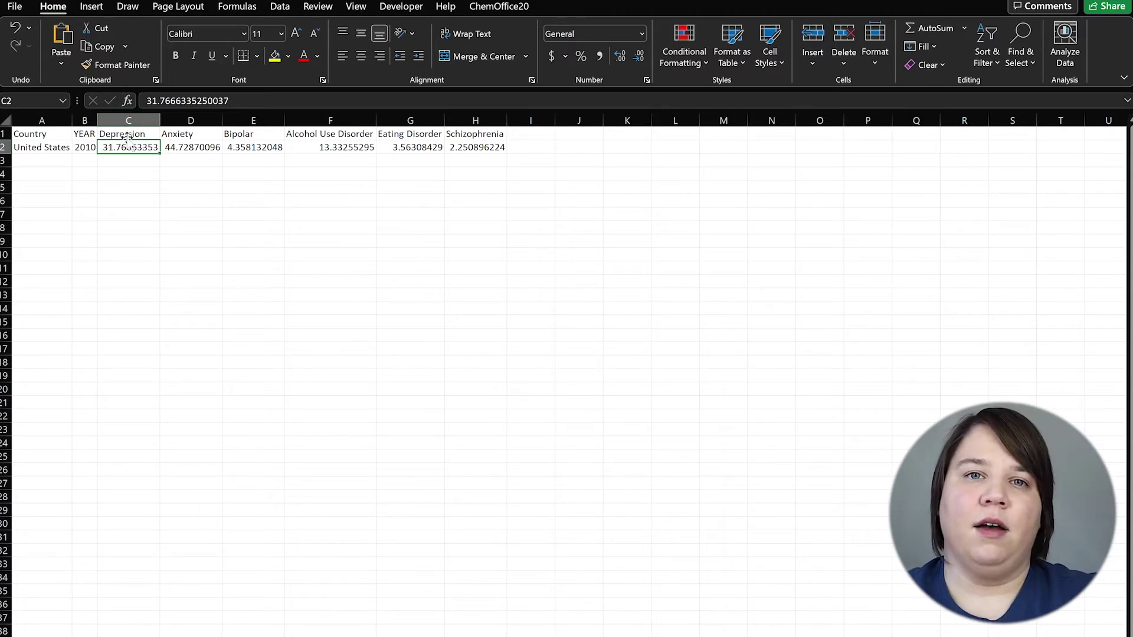
{"action": "left_click", "coordinate": [204, 240]}
{"action": "left_click_drag", "start_coordinate": [109, 148], "coordinate": [485, 147]}
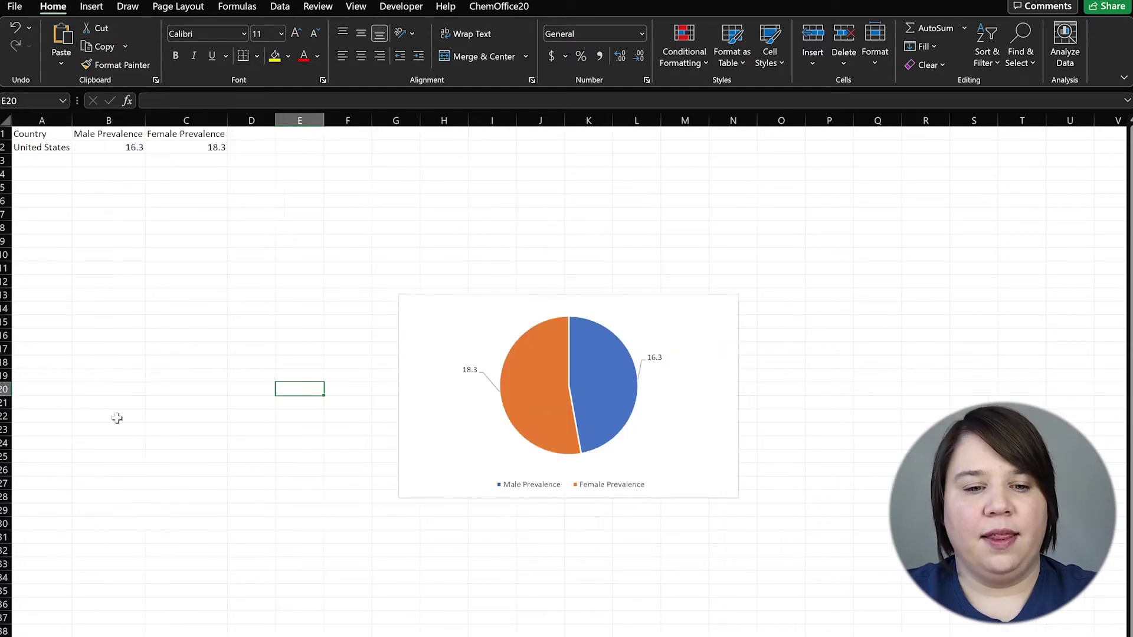
{"action": "left_click_drag", "start_coordinate": [111, 145], "coordinate": [174, 147]}
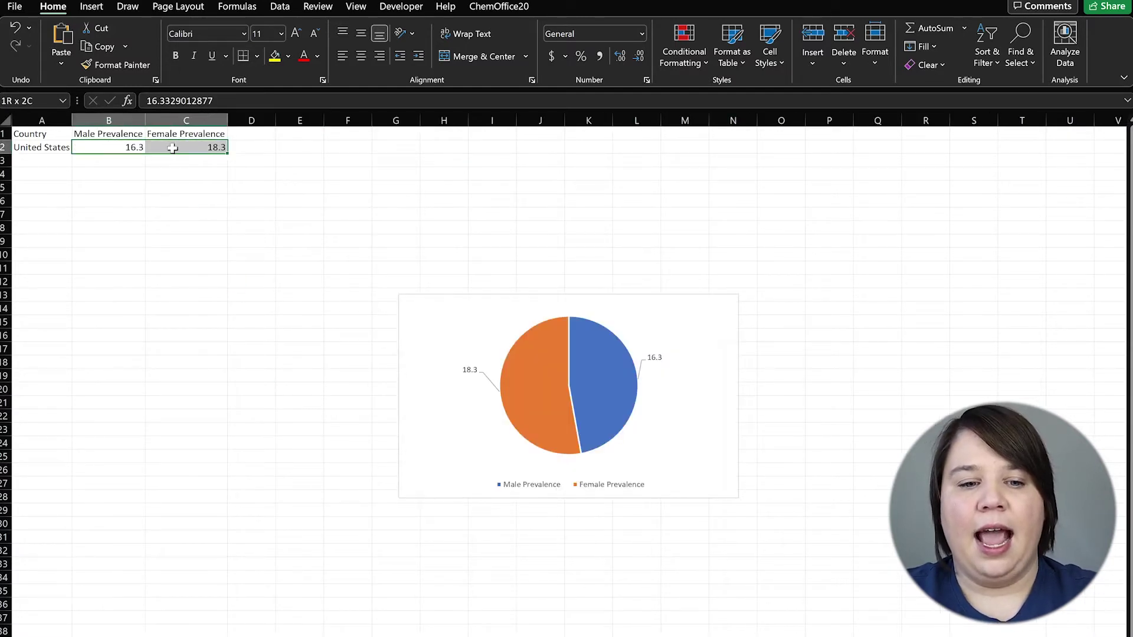
{"action": "left_click", "coordinate": [236, 133]}
{"action": "left_click", "coordinate": [298, 133]}
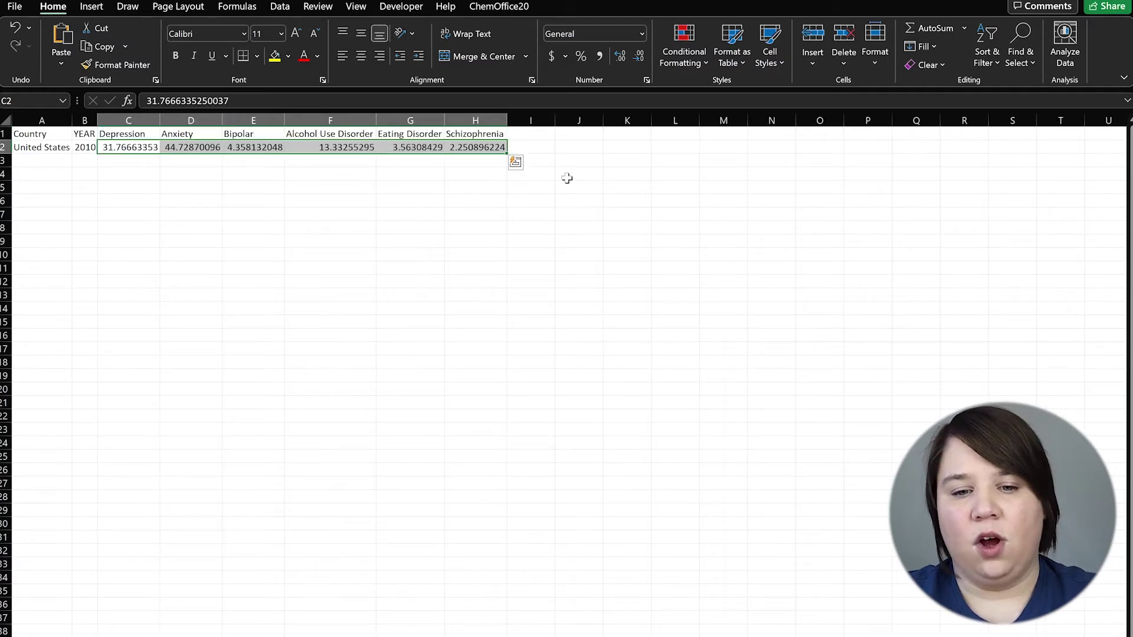
Check the total of the disorder values with the formula =sum(C2:H2) in cell I2, and clear the cell again
{"action": "left_click", "coordinate": [536, 145]}
{"action": "type", "text": "="}
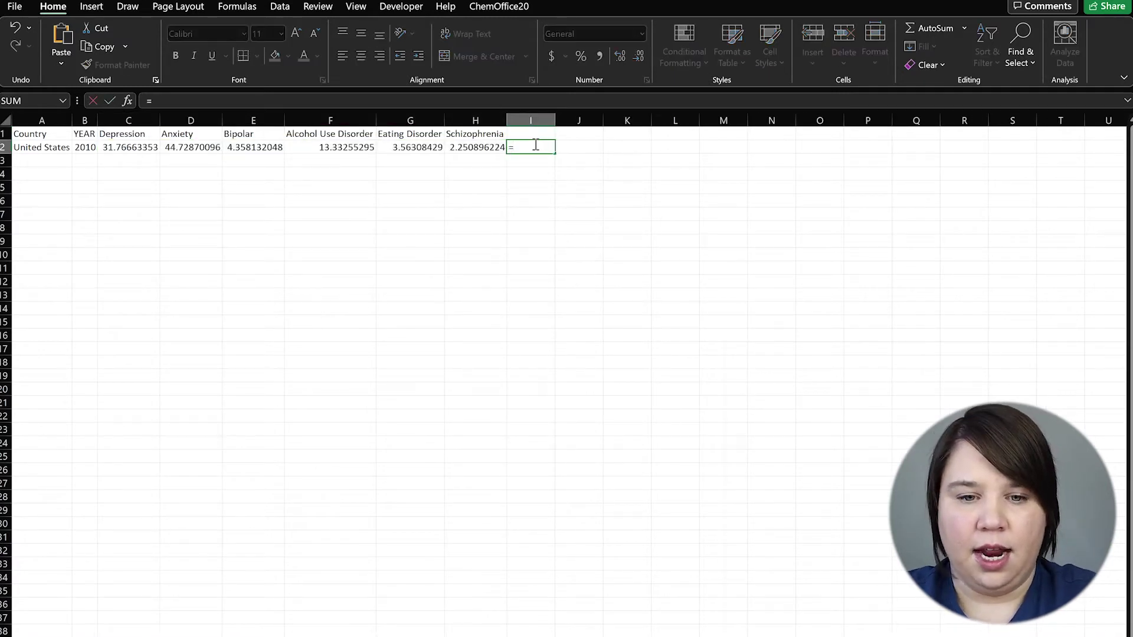
{"action": "type", "text": "sum("}
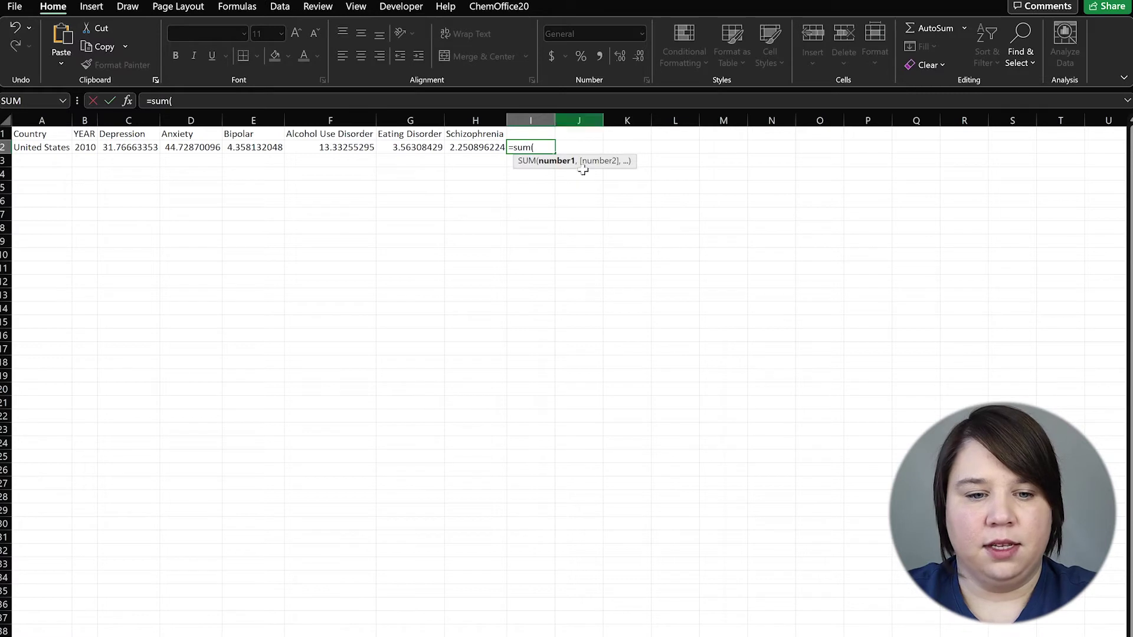
{"action": "left_click_drag", "start_coordinate": [114, 148], "coordinate": [501, 148]}
{"action": "type", "text": ")"}
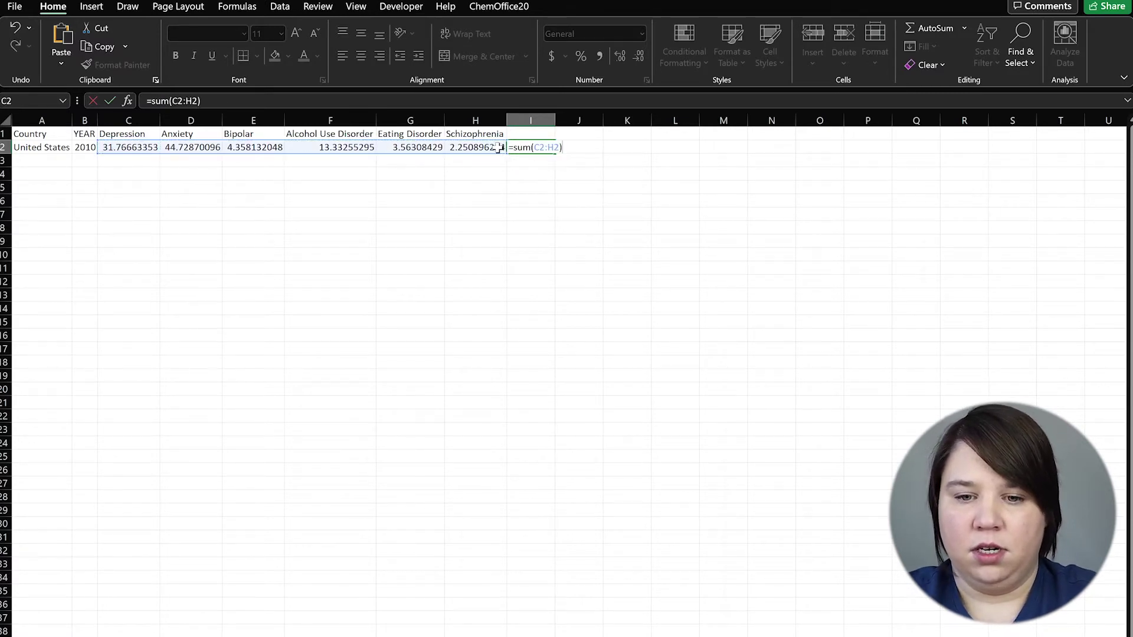
{"action": "key", "text": "Return"}
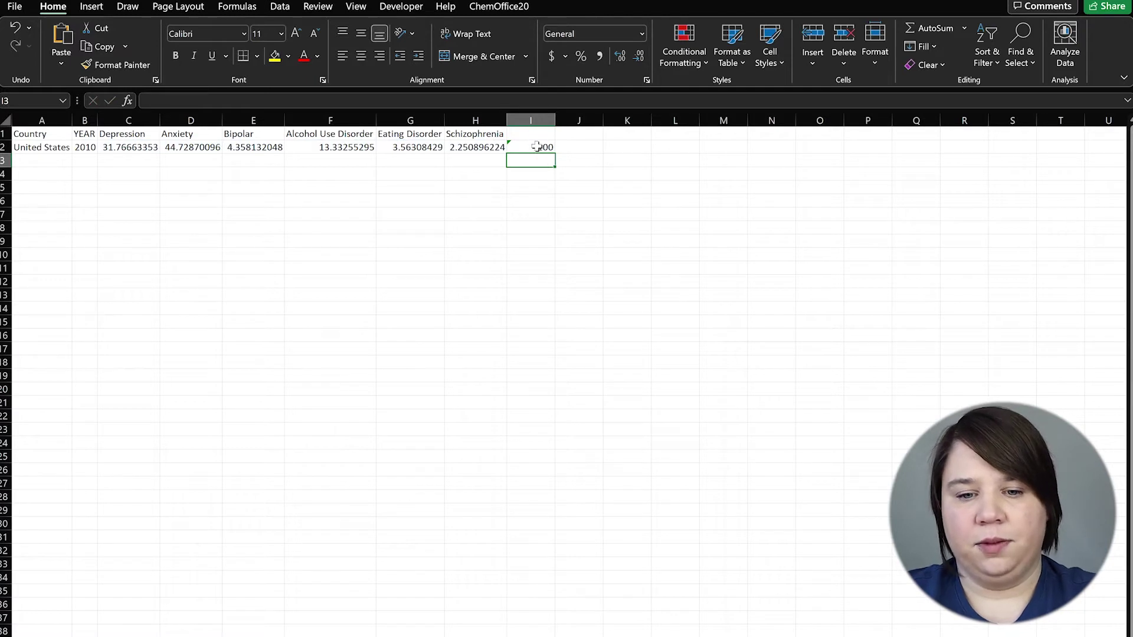
{"action": "left_click", "coordinate": [536, 147]}
{"action": "key", "text": "Delete"}
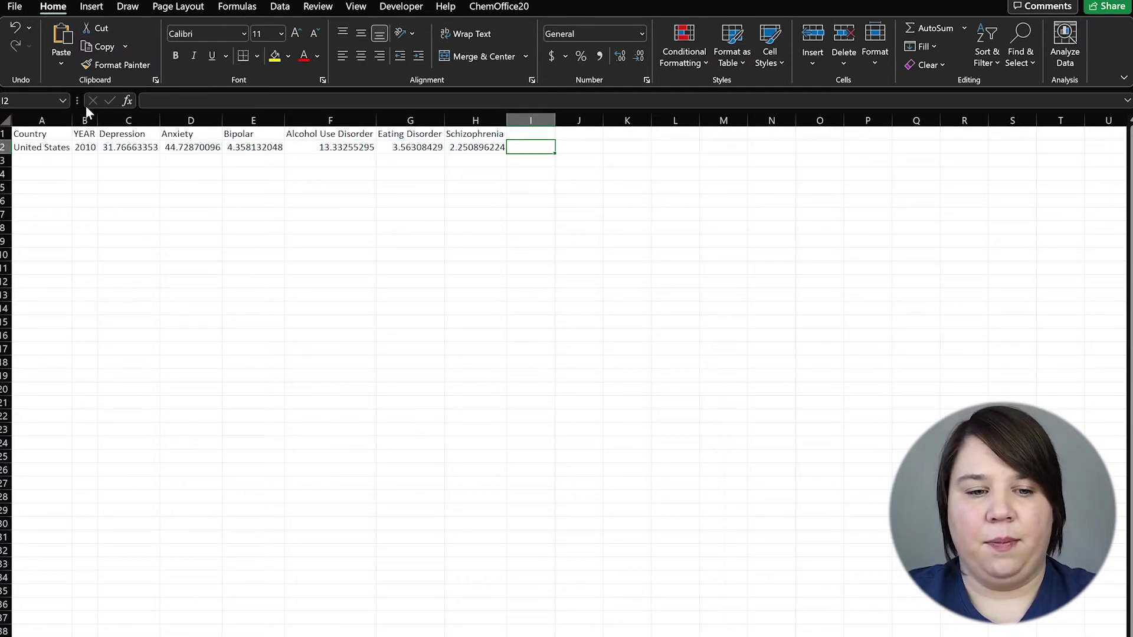
Insert a 2-D pie chart of the disorder names and values in C1:H2 and delete its chart title
{"action": "left_click_drag", "start_coordinate": [114, 132], "coordinate": [475, 146]}
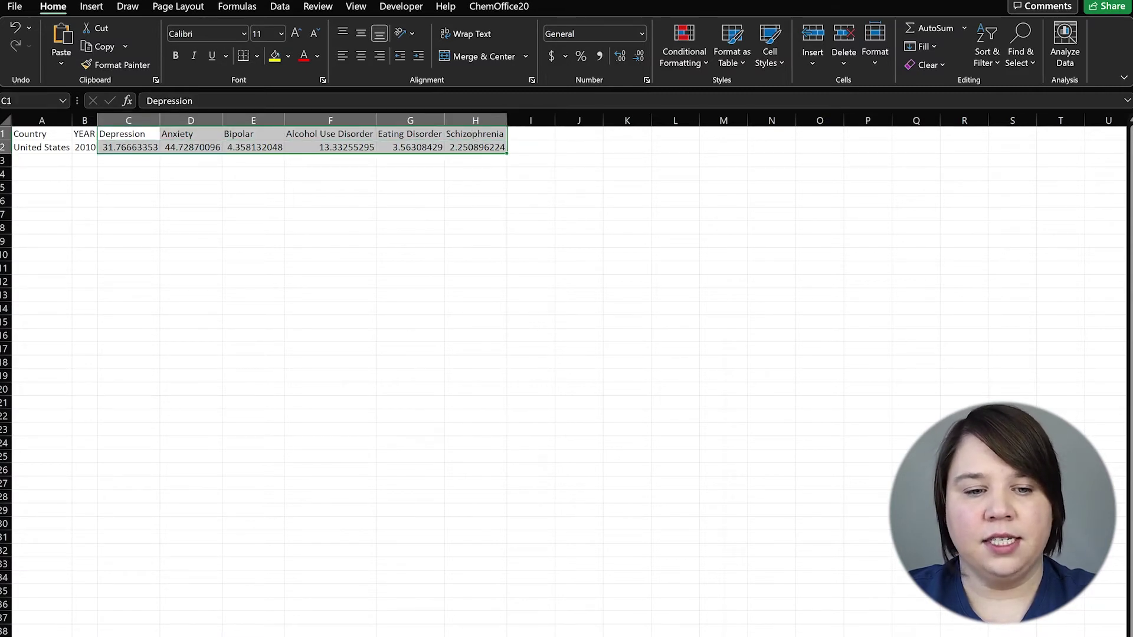
{"action": "left_click", "coordinate": [90, 6]}
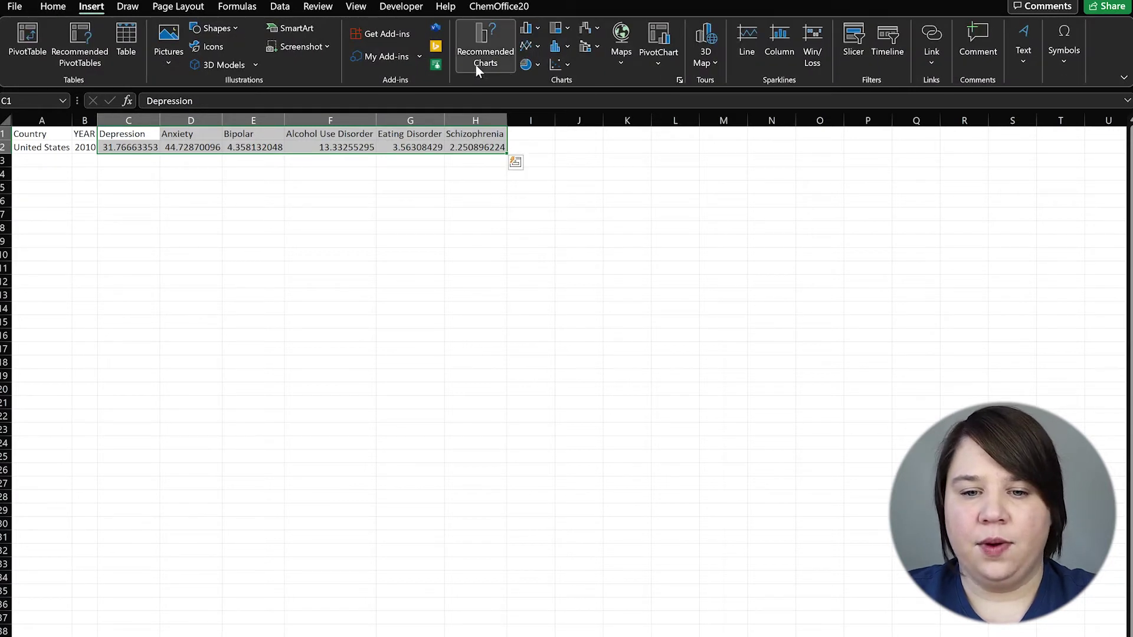
{"action": "left_click", "coordinate": [531, 64]}
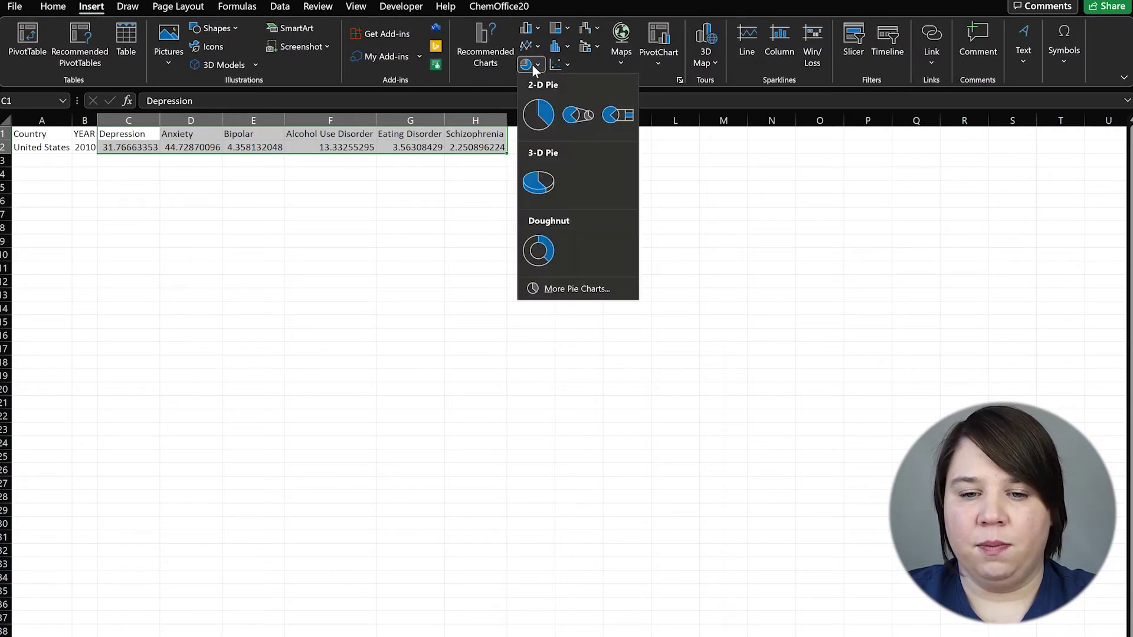
{"action": "left_click", "coordinate": [539, 114]}
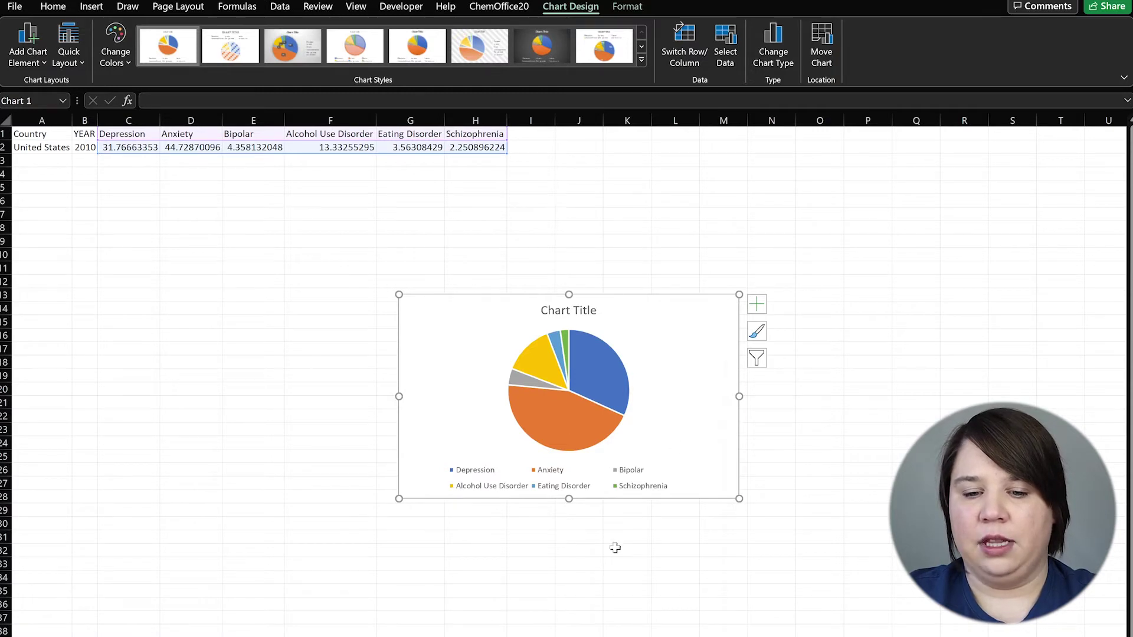
{"action": "left_click", "coordinate": [566, 309]}
{"action": "key", "text": "Delete"}
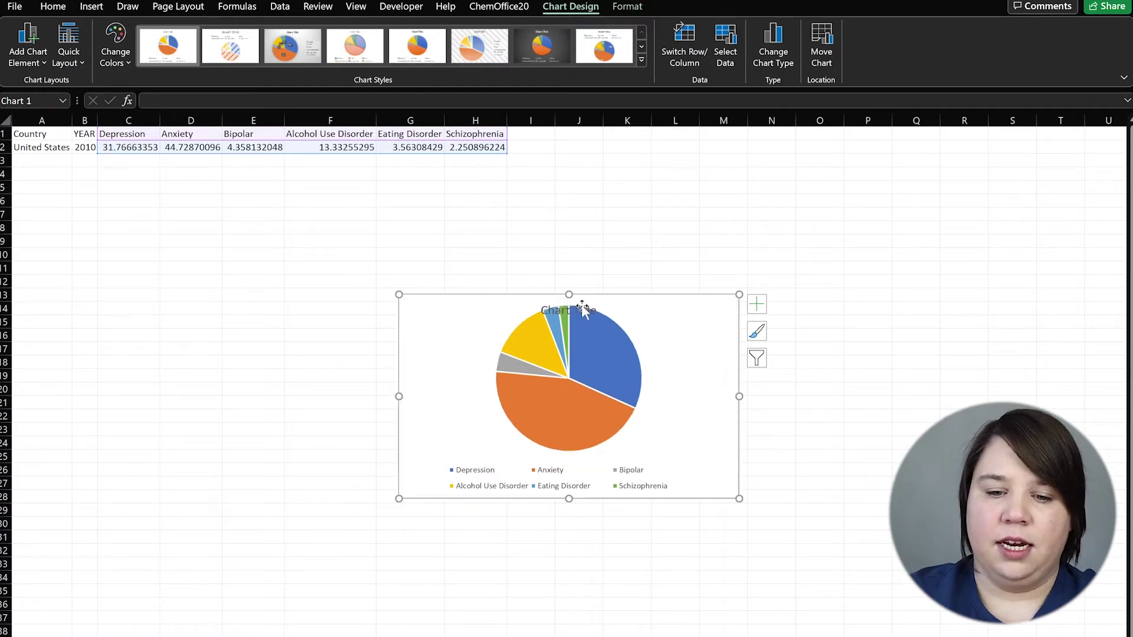
Add data labels to the slices of the disorder pie chart
{"action": "left_click", "coordinate": [757, 305]}
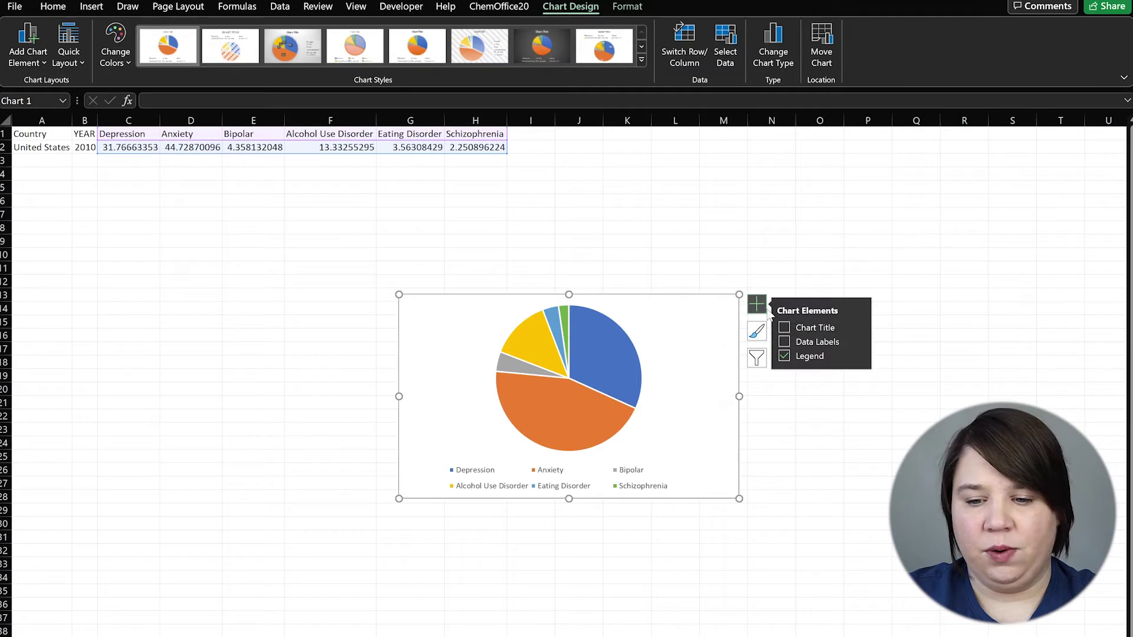
{"action": "left_click", "coordinate": [803, 343]}
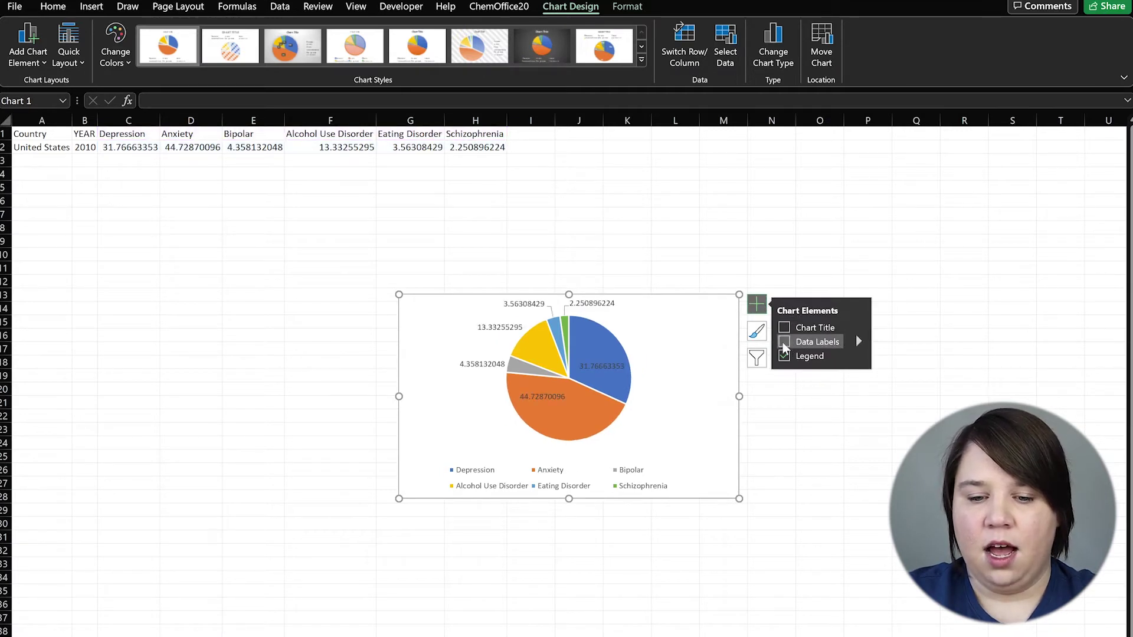
{"action": "left_click_drag", "start_coordinate": [543, 397], "coordinate": [567, 415]}
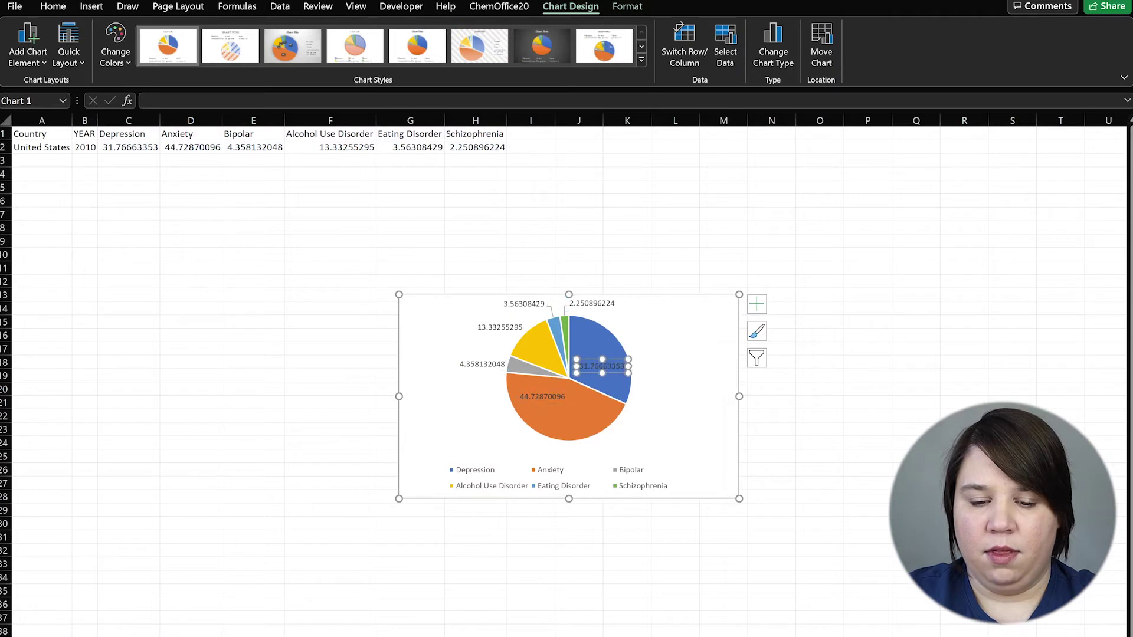
{"action": "left_click", "coordinate": [916, 483]}
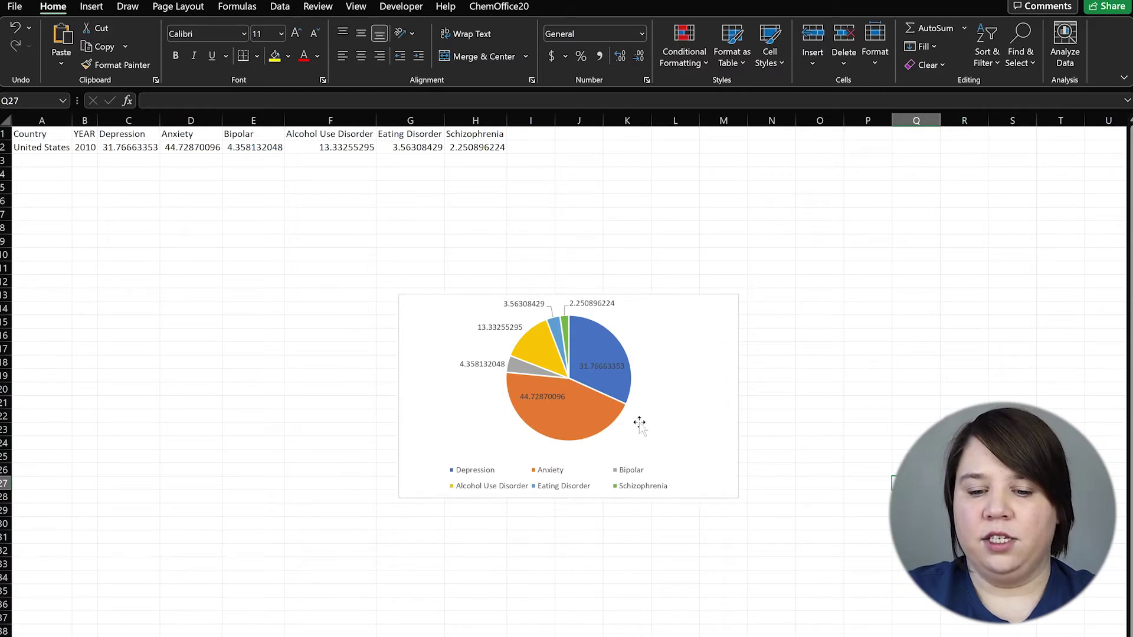
{"action": "left_click", "coordinate": [724, 413]}
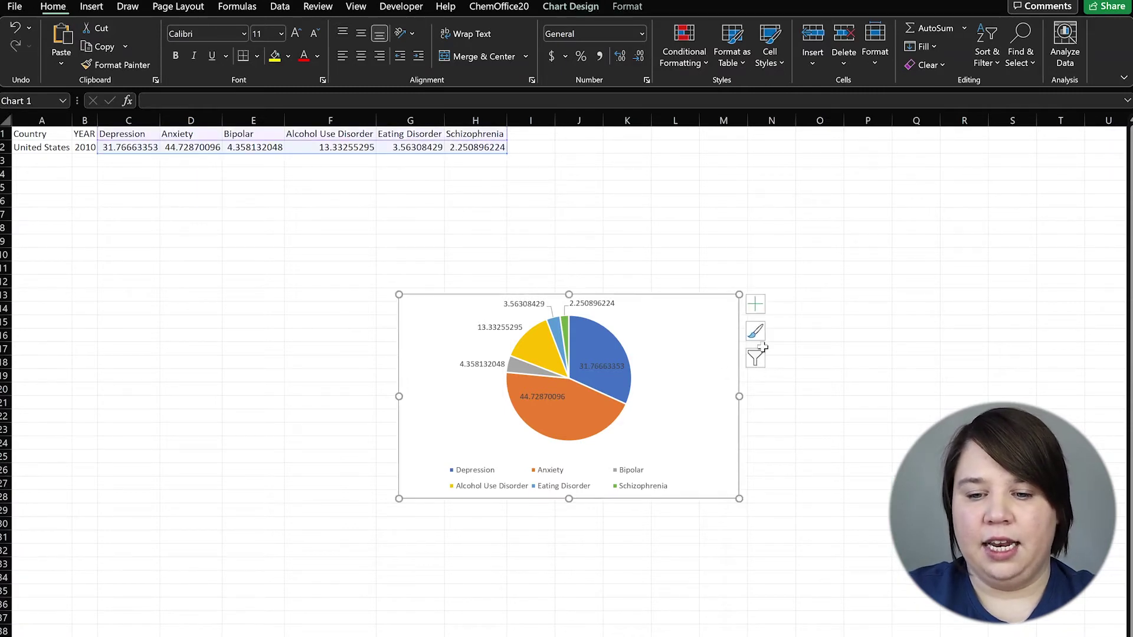
{"action": "left_click", "coordinate": [756, 304]}
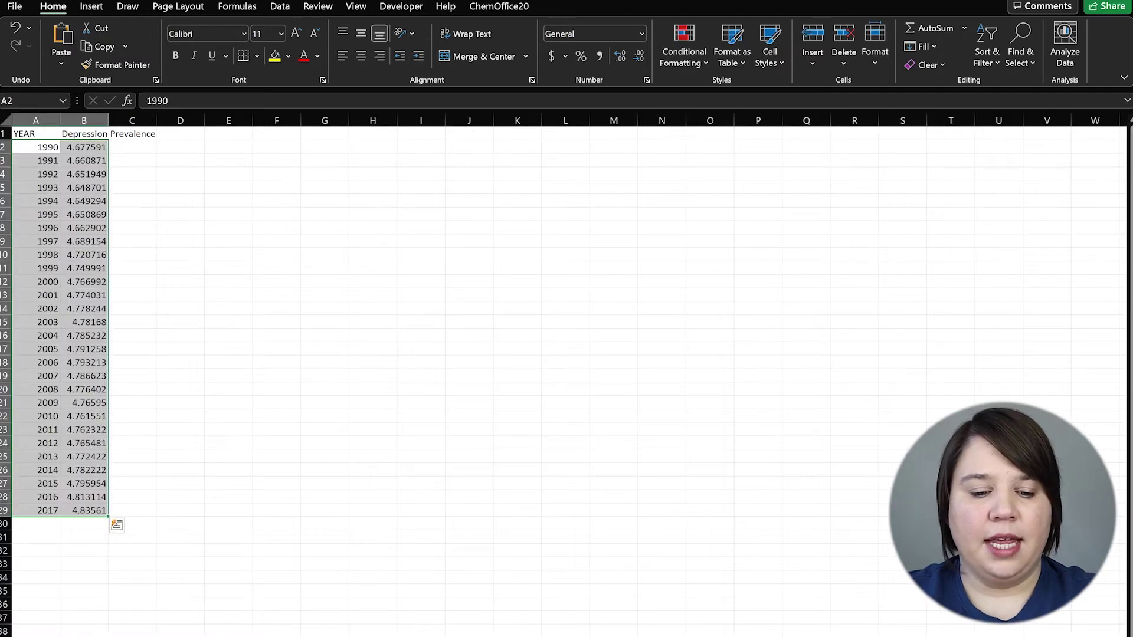
Select the years and their depression prevalence values in A2:B29
{"action": "left_click", "coordinate": [299, 337]}
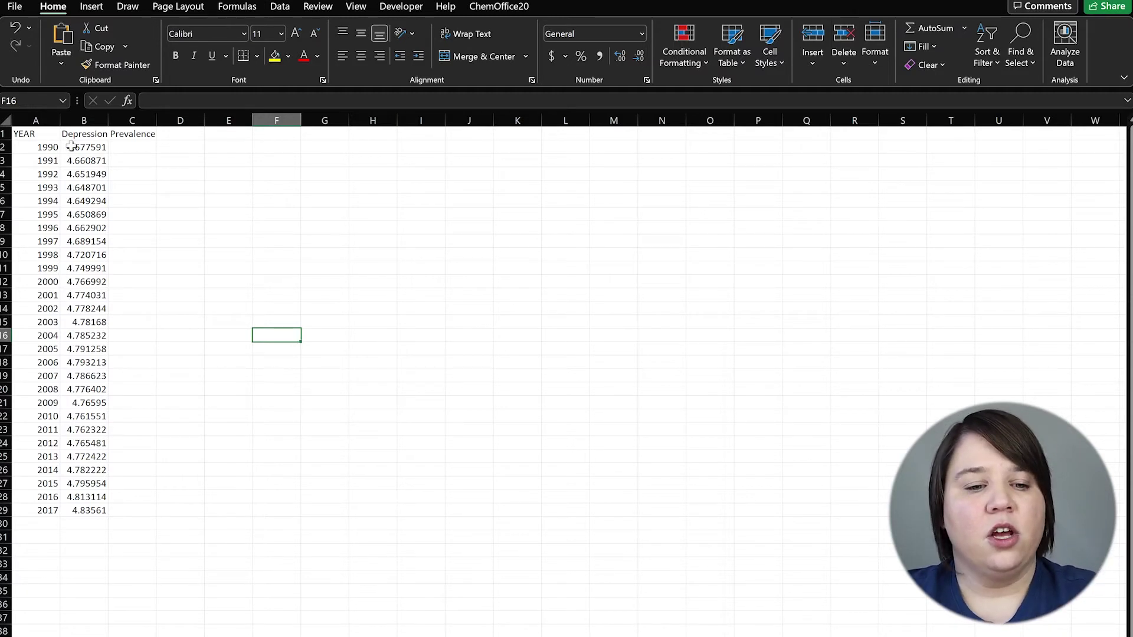
{"action": "left_click_drag", "start_coordinate": [28, 149], "coordinate": [88, 511]}
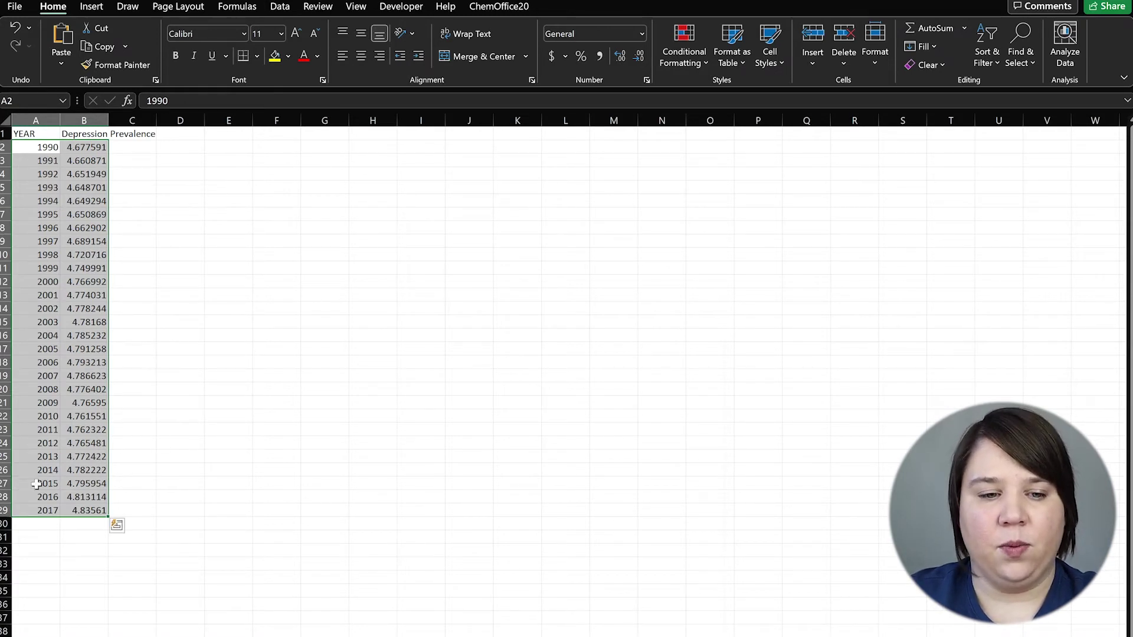
Try a histogram of the selected years and depression prevalence values, and delete the chart
{"action": "left_click", "coordinate": [92, 7]}
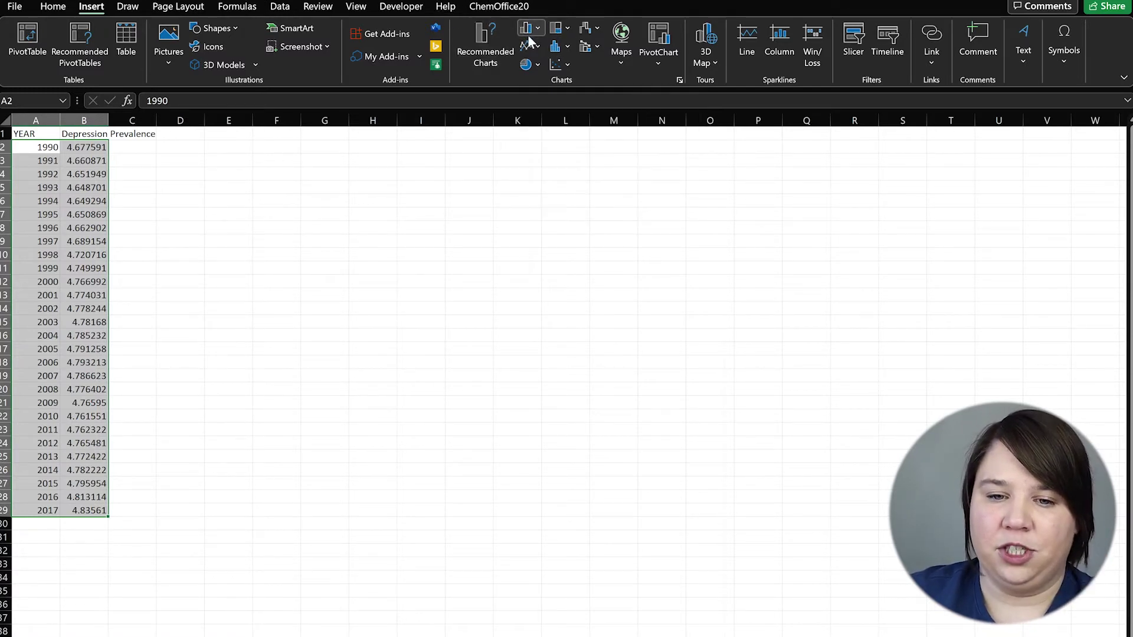
{"action": "left_click", "coordinate": [568, 46]}
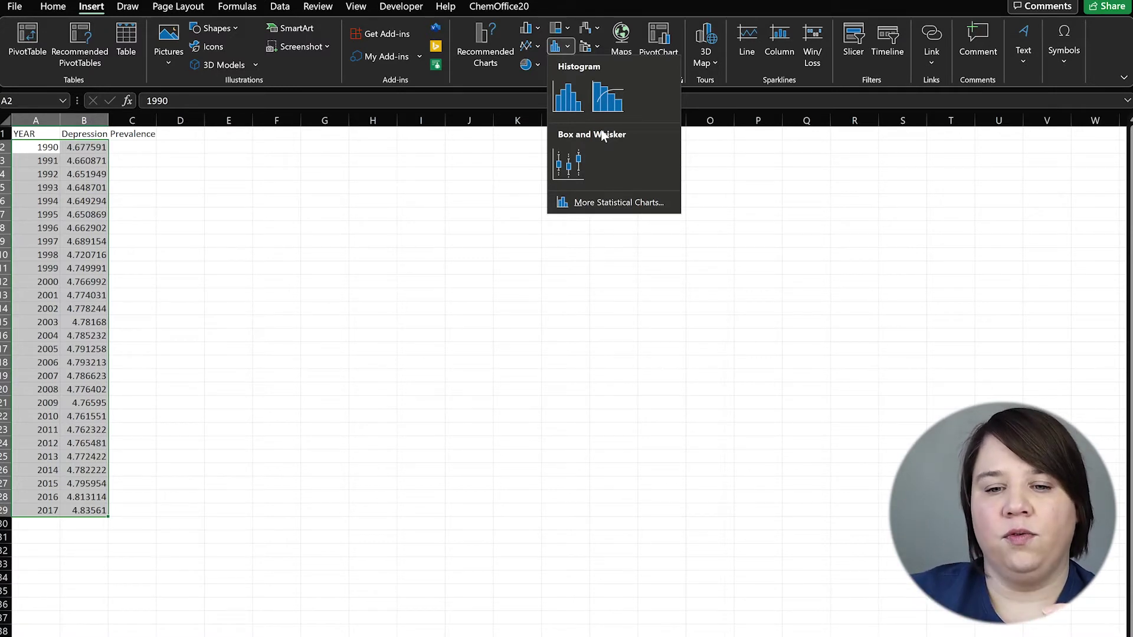
{"action": "left_click", "coordinate": [568, 106]}
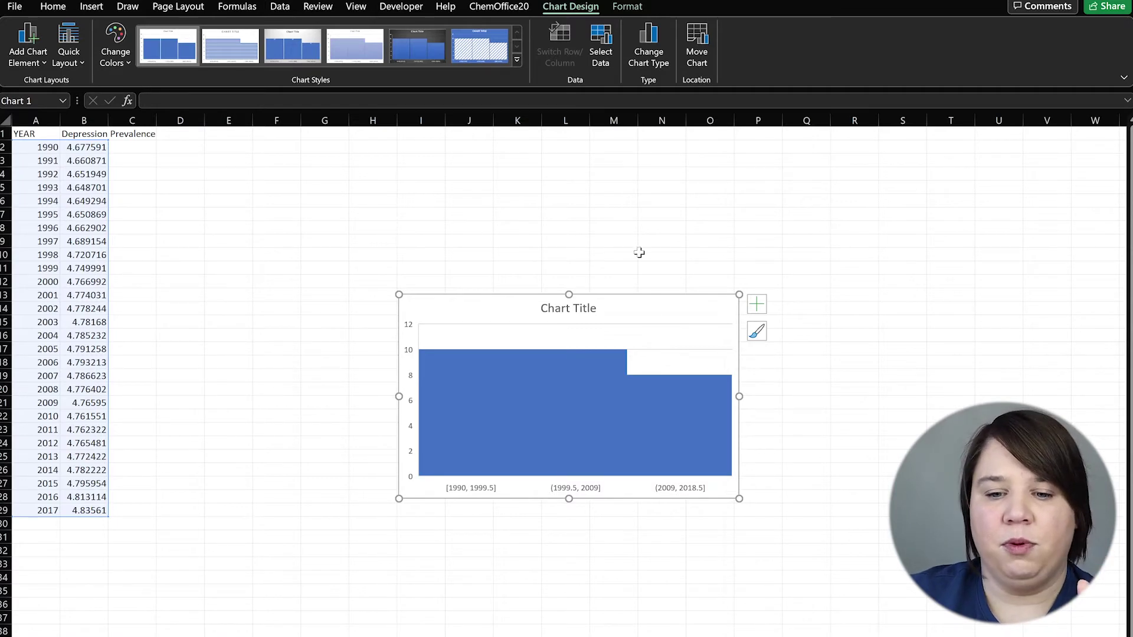
{"action": "key", "text": "Delete"}
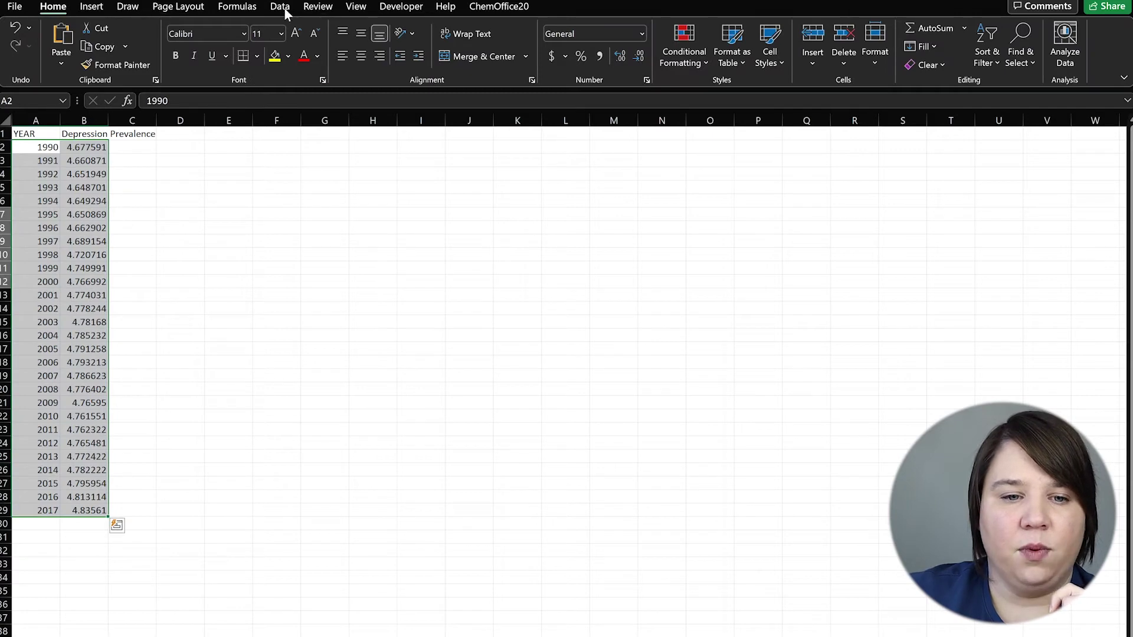
Insert a 2-D clustered column chart from the selected year and depression prevalence data
{"action": "left_click", "coordinate": [91, 7]}
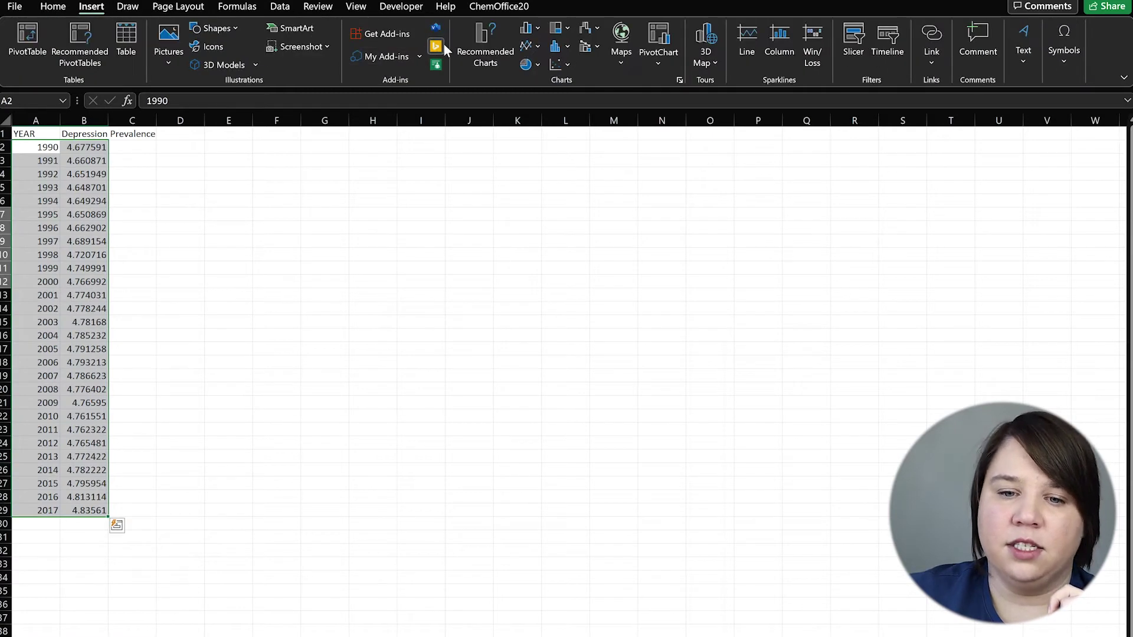
{"action": "left_click", "coordinate": [532, 29]}
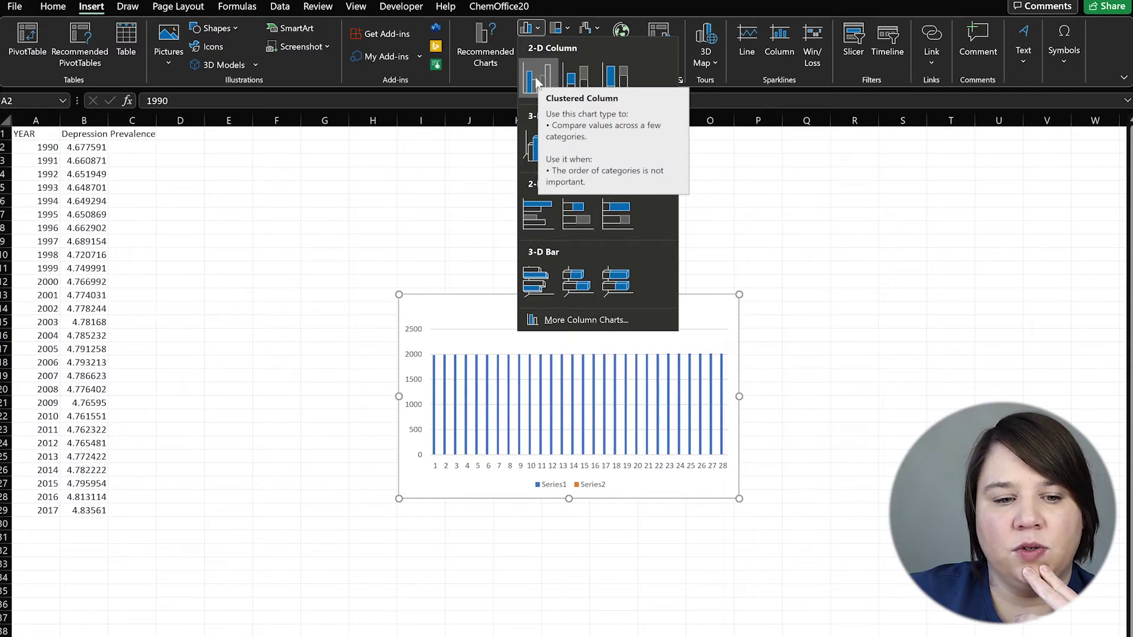
{"action": "left_click", "coordinate": [537, 81]}
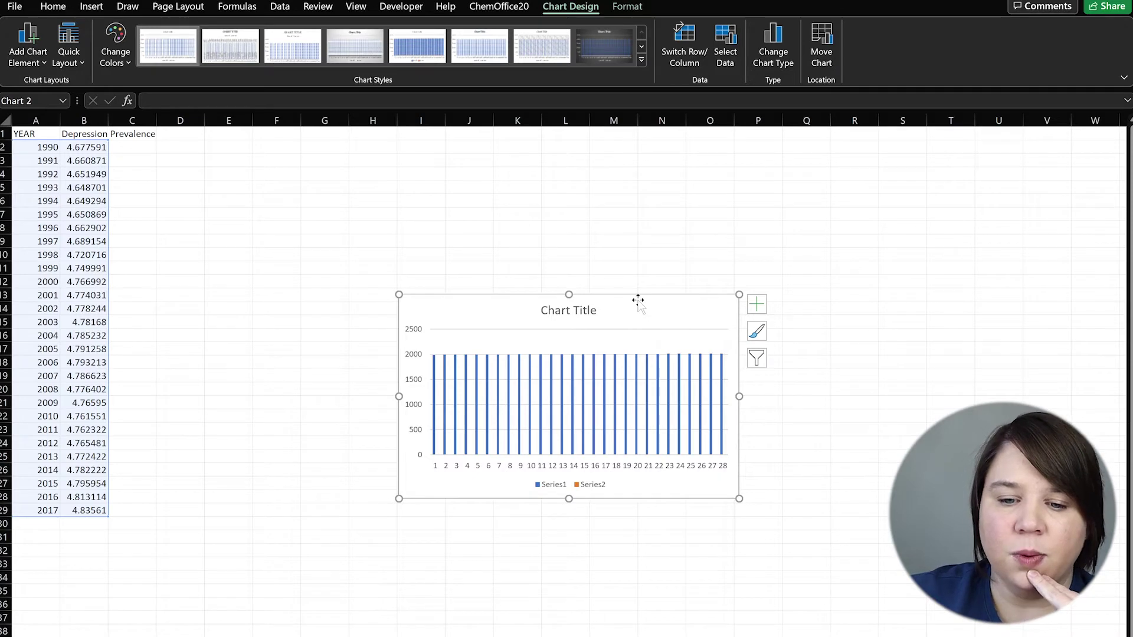
Set the column chart's horizontal axis labels to the years in A2:A29
{"action": "left_click", "coordinate": [726, 54]}
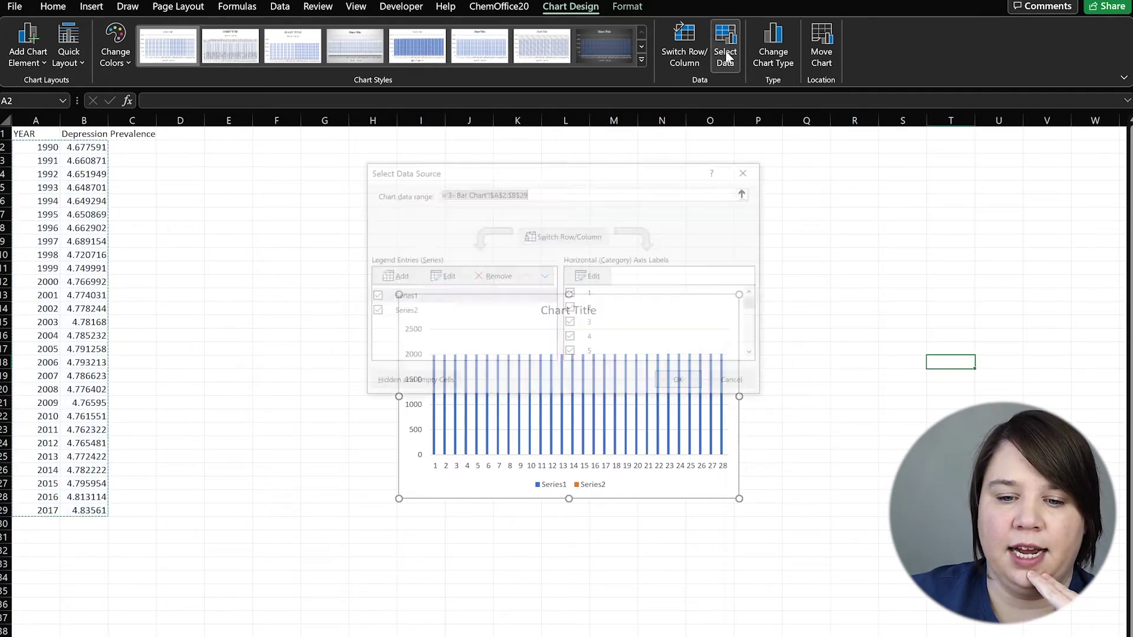
{"action": "left_click", "coordinate": [592, 278]}
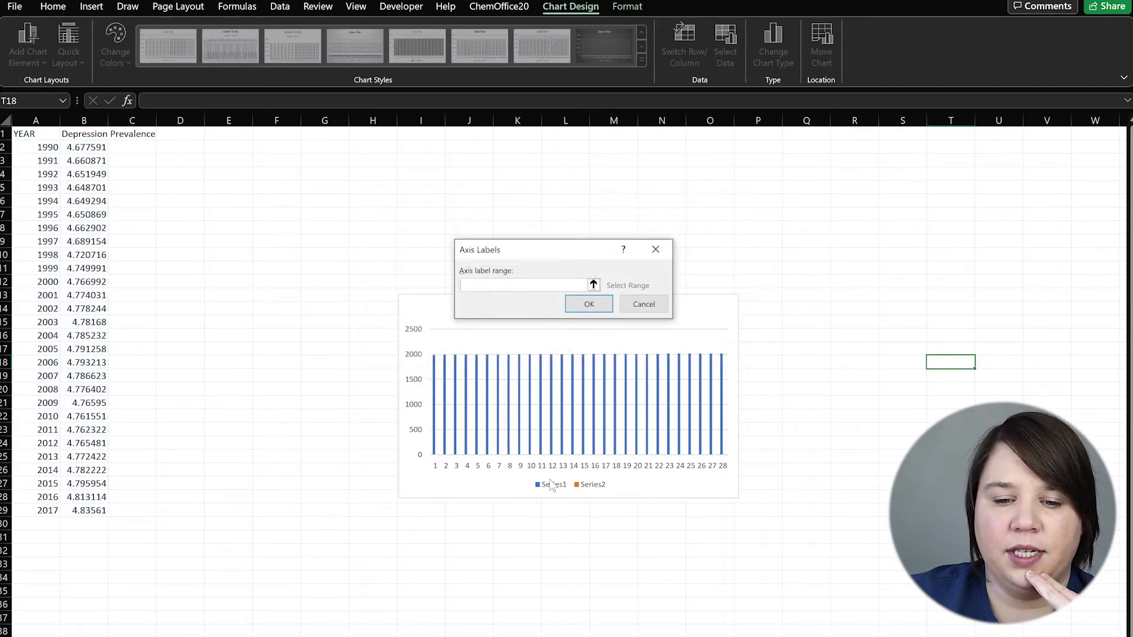
{"action": "left_click_drag", "start_coordinate": [36, 147], "coordinate": [40, 510]}
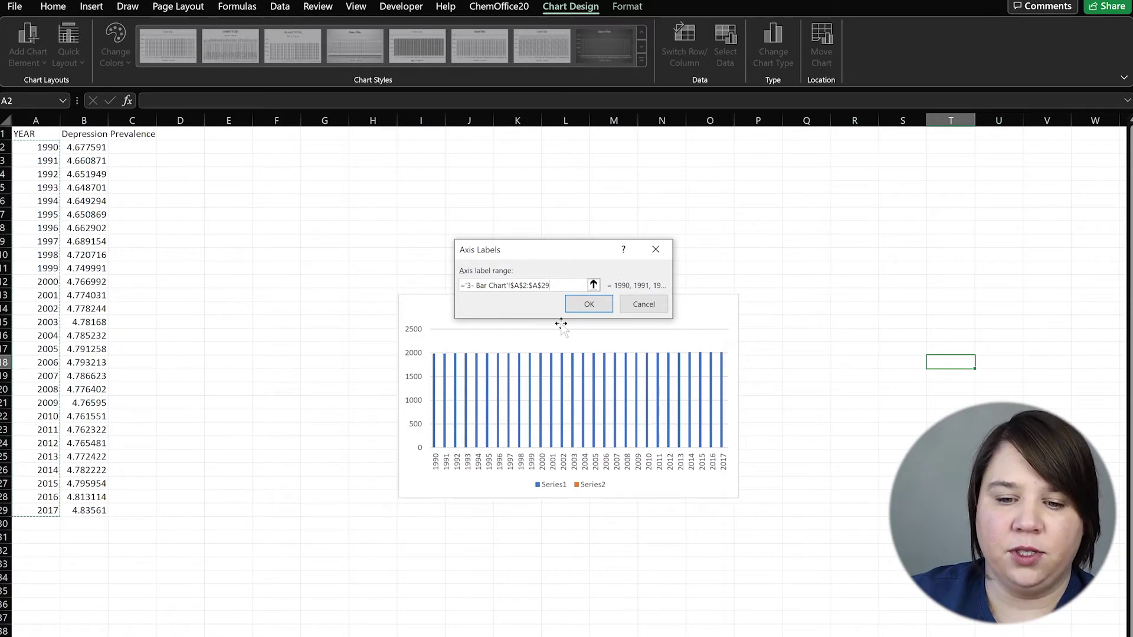
{"action": "left_click", "coordinate": [587, 303]}
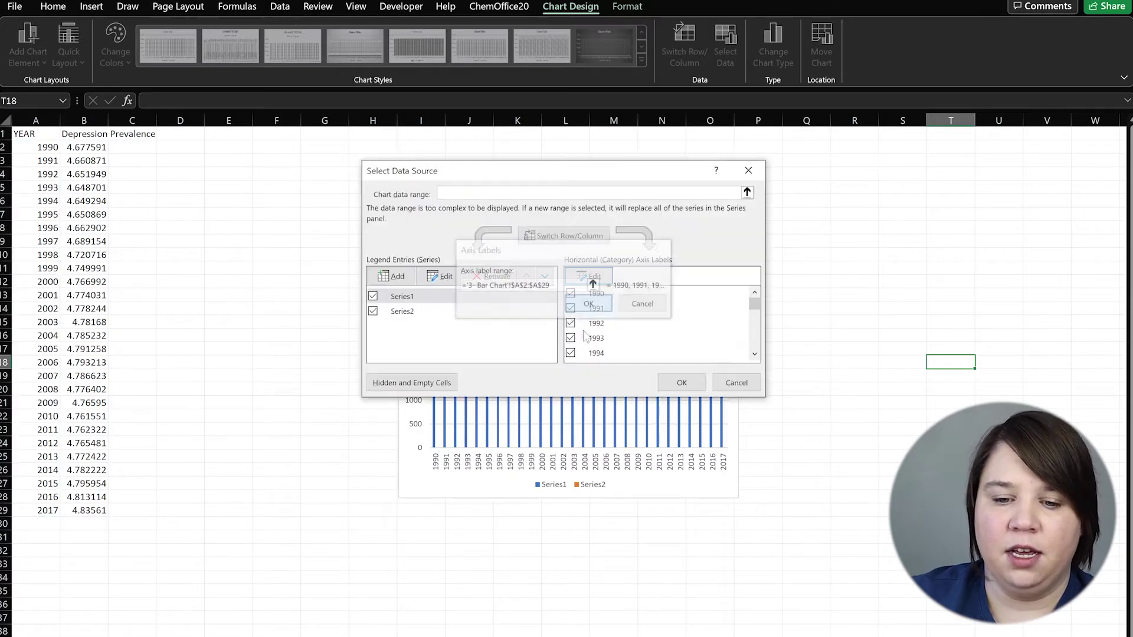
Remove the year series Series1 from the column chart's data source, leaving only the prevalence series, and apply the change
{"action": "left_click", "coordinate": [398, 299]}
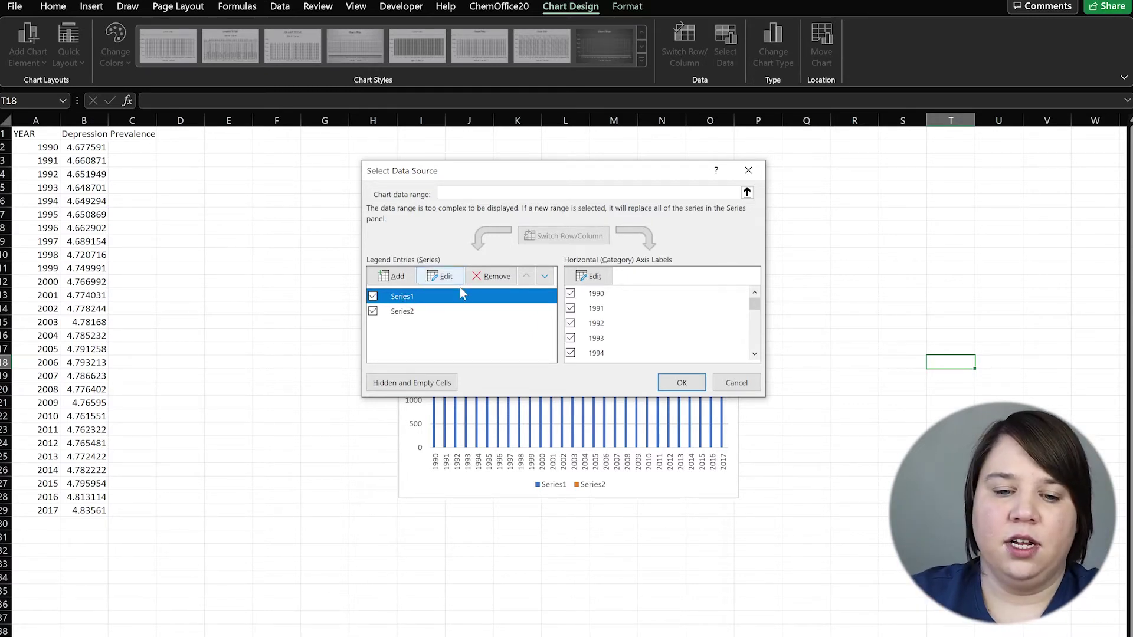
{"action": "left_click", "coordinate": [491, 276]}
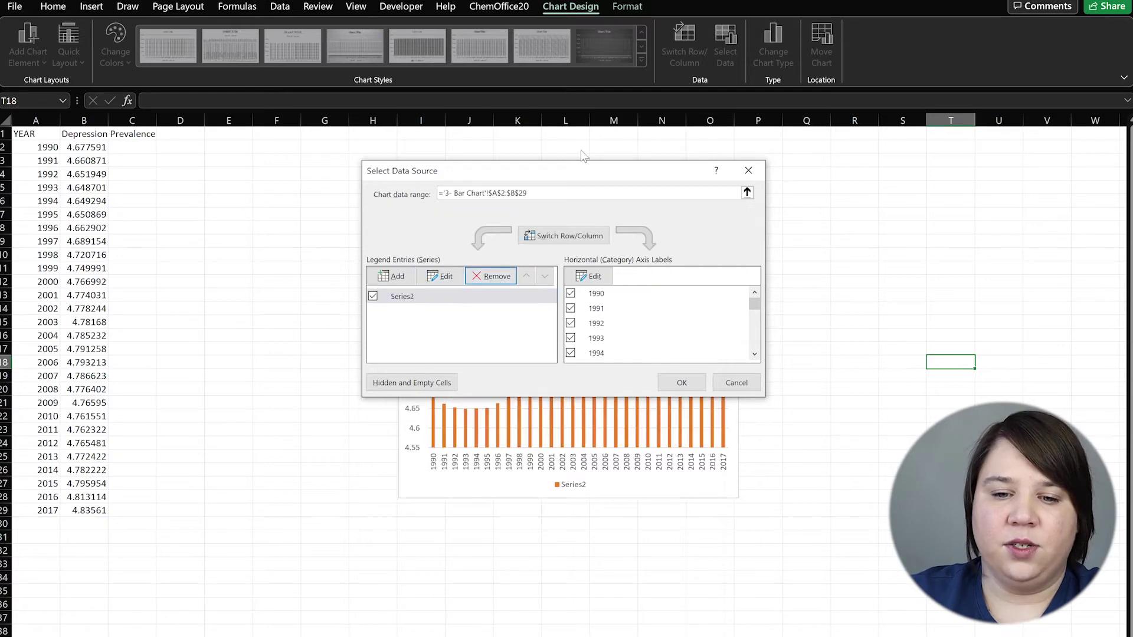
{"action": "left_click_drag", "start_coordinate": [581, 172], "coordinate": [269, 95]}
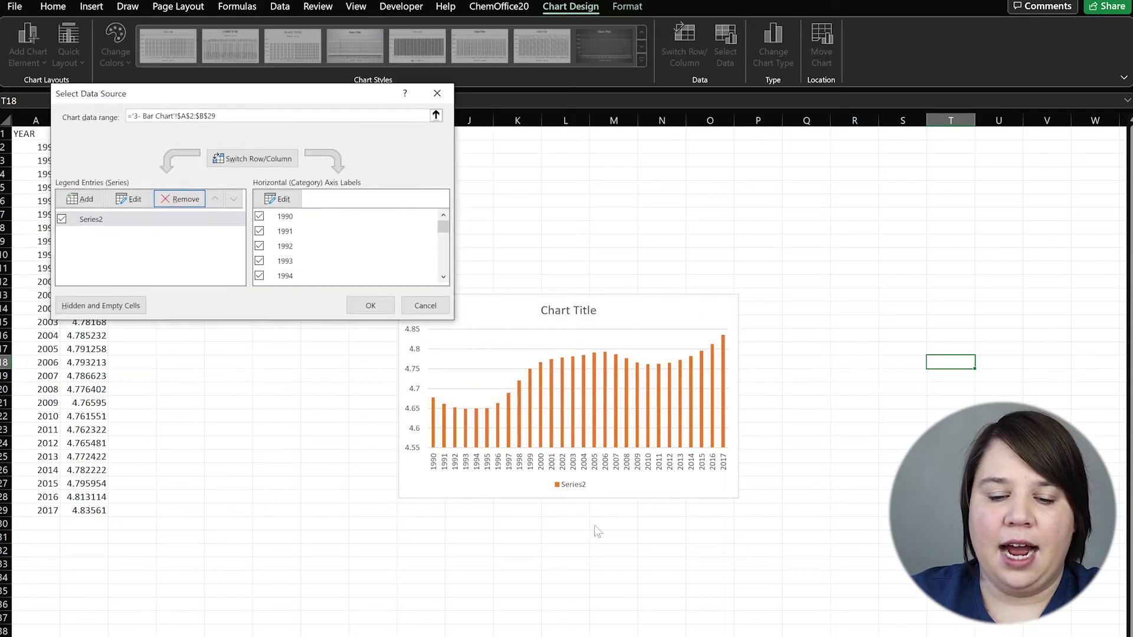
{"action": "left_click", "coordinate": [351, 303]}
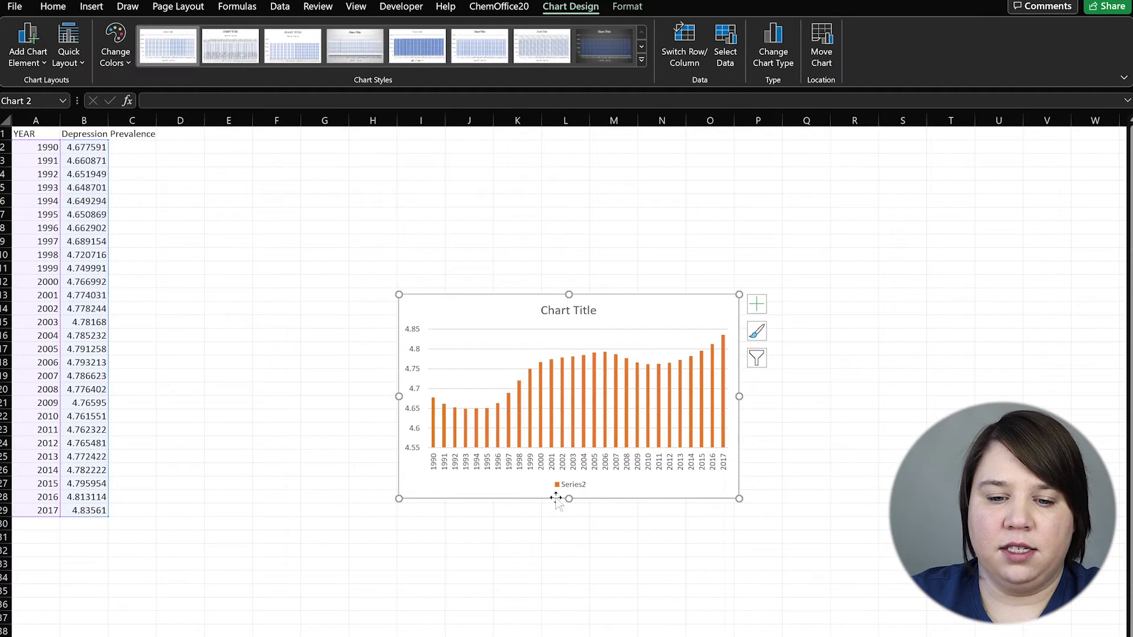
Delete the column chart's title and its legend
{"action": "left_click", "coordinate": [551, 312]}
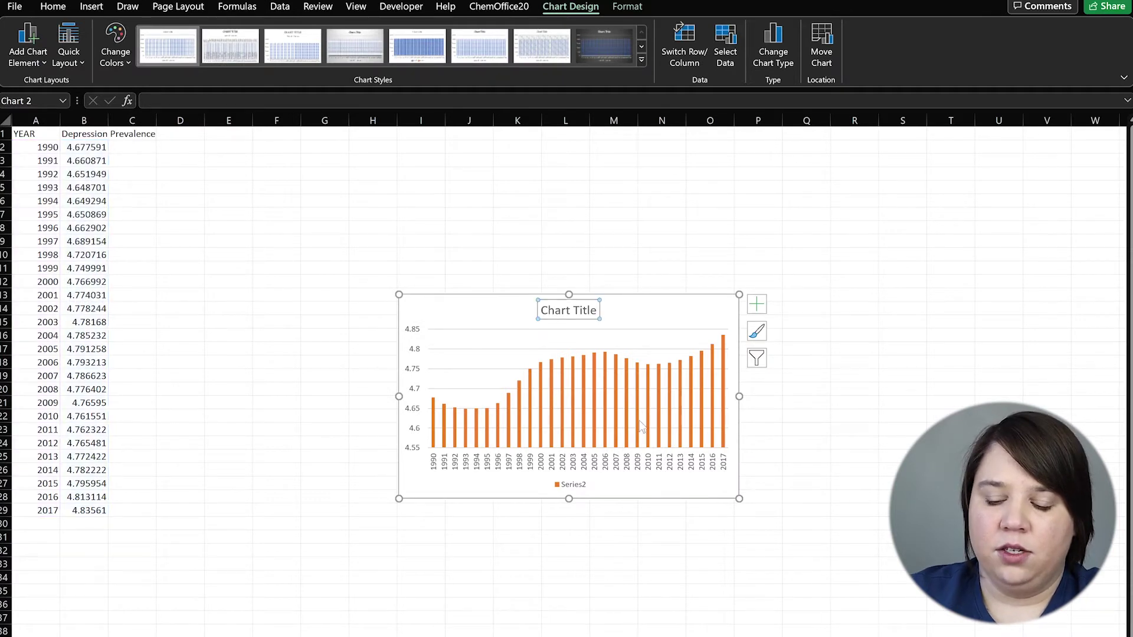
{"action": "key", "text": "Delete"}
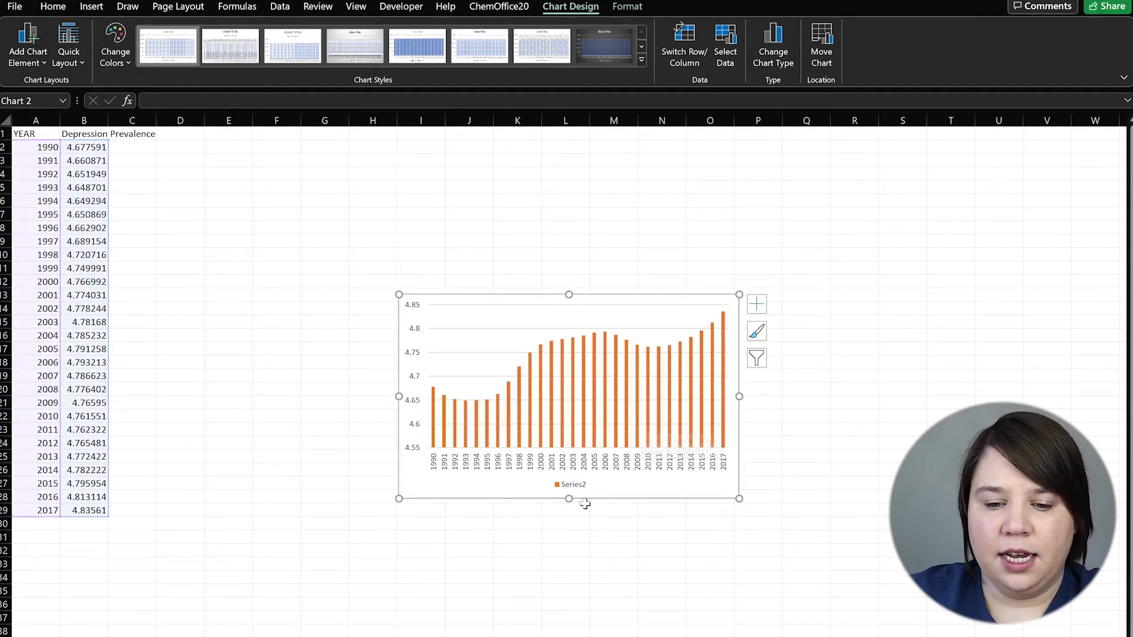
{"action": "left_click", "coordinate": [578, 487]}
{"action": "key", "text": "Delete"}
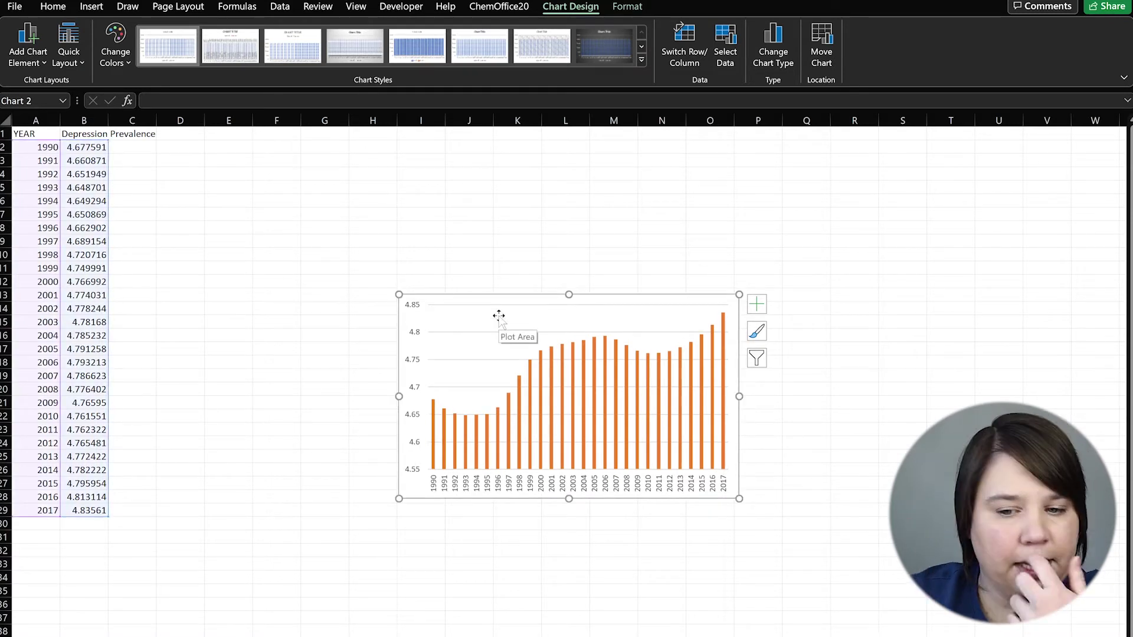
Add axis titles to the column chart and set the horizontal axis title to "Year"
{"action": "left_click", "coordinate": [756, 303]}
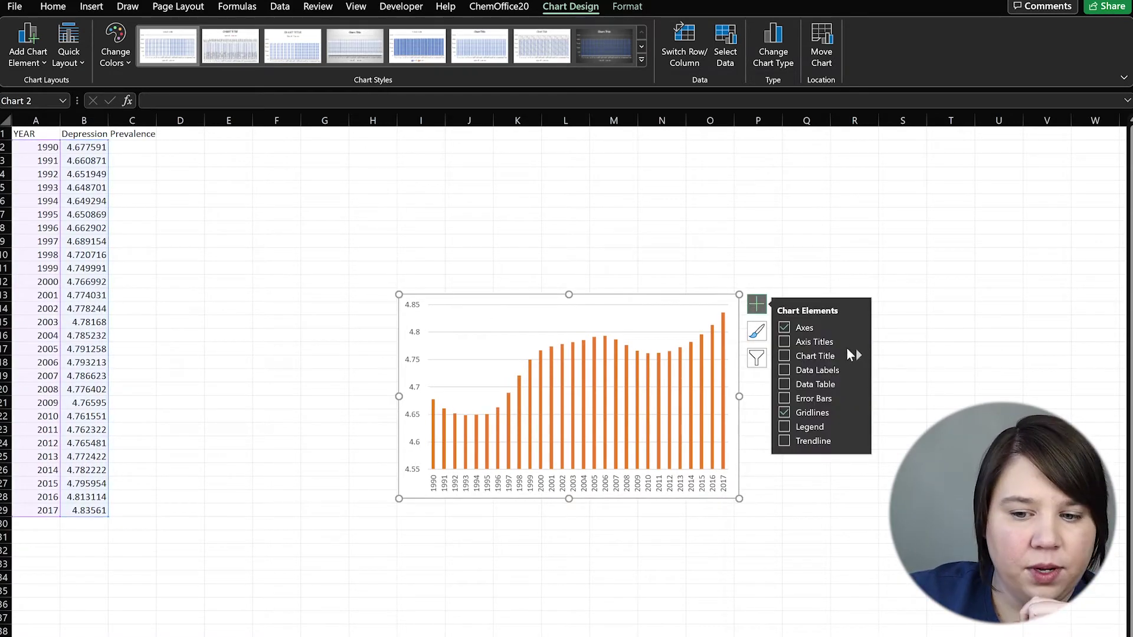
{"action": "left_click", "coordinate": [795, 343]}
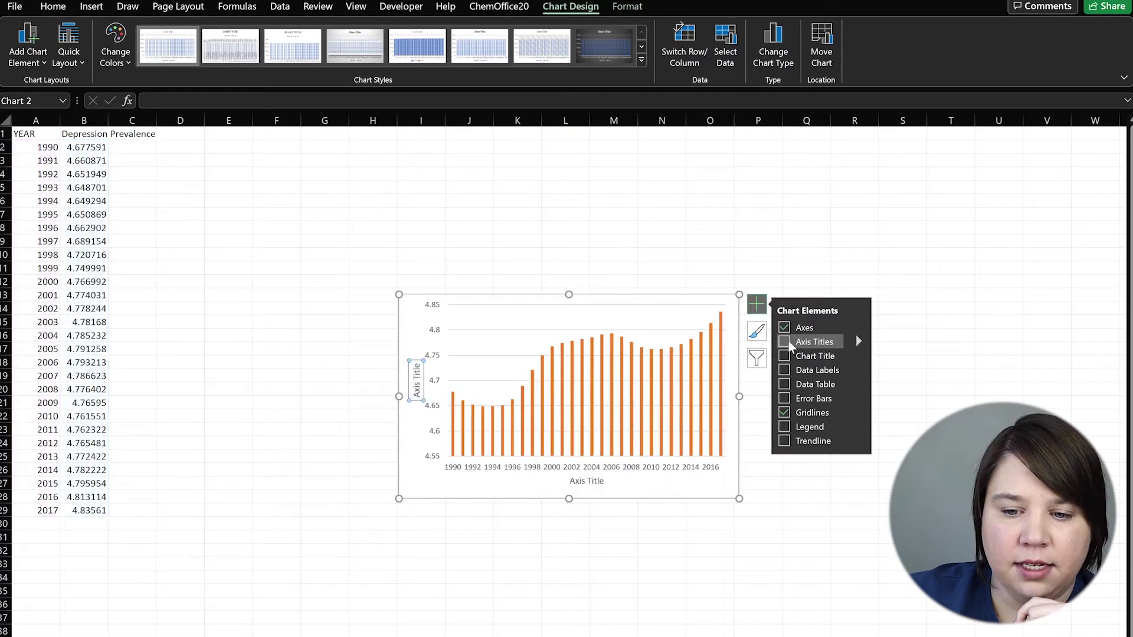
{"action": "left_click", "coordinate": [588, 481]}
{"action": "double_click", "coordinate": [574, 480]}
{"action": "left_click_drag", "start_coordinate": [570, 480], "coordinate": [605, 480]}
{"action": "type", "text": "Year"}
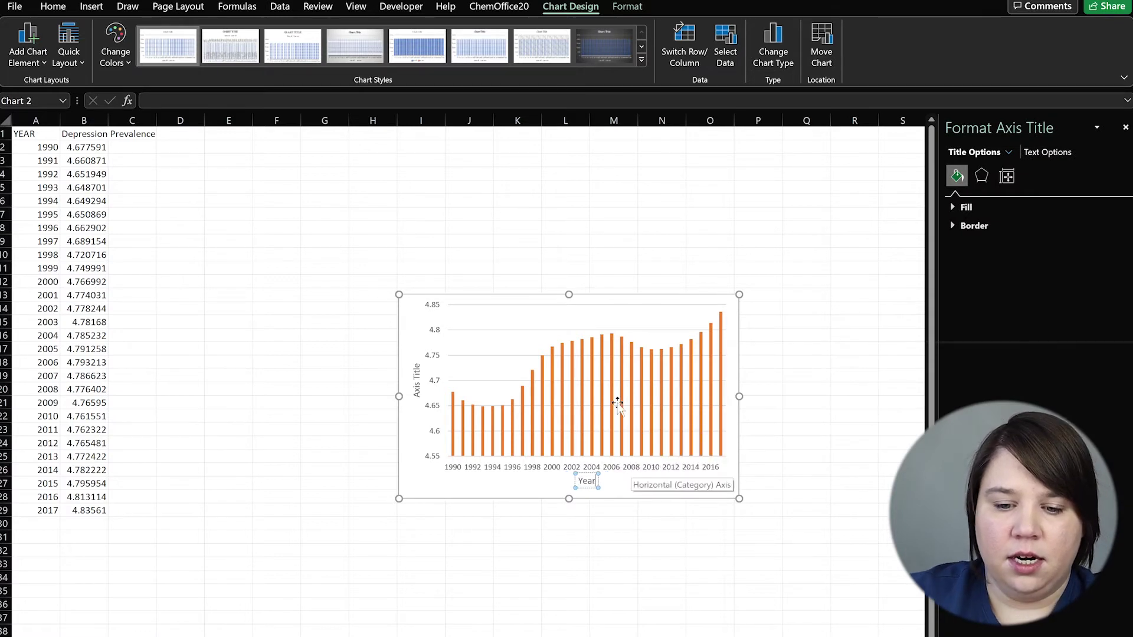
Set the column chart's vertical axis title to "Depression Prevalence (%)"
{"action": "left_click", "coordinate": [417, 372]}
{"action": "left_click_drag", "start_coordinate": [417, 369], "coordinate": [417, 408]}
{"action": "type", "text": "Depression"}
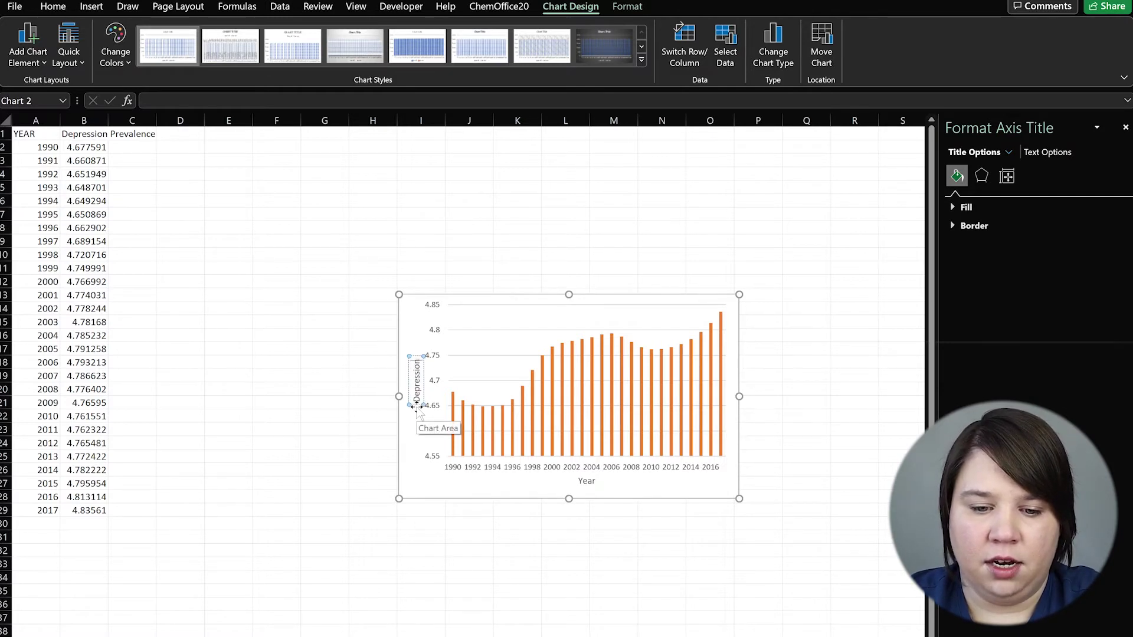
{"action": "type", "text": " Prevalence"}
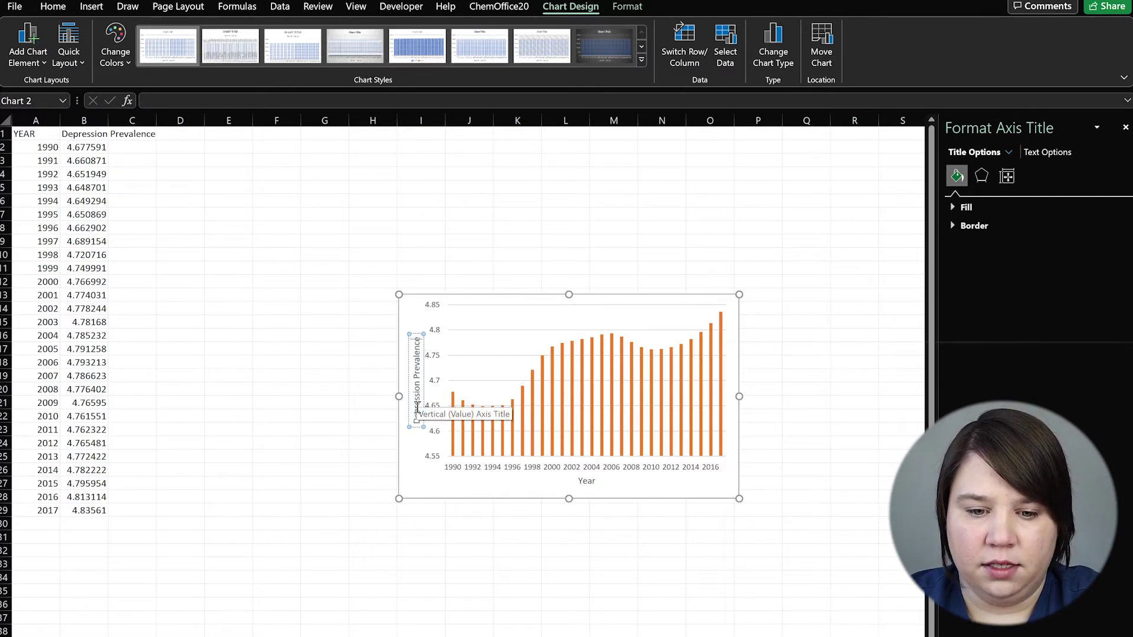
{"action": "type", "text": " (%)"}
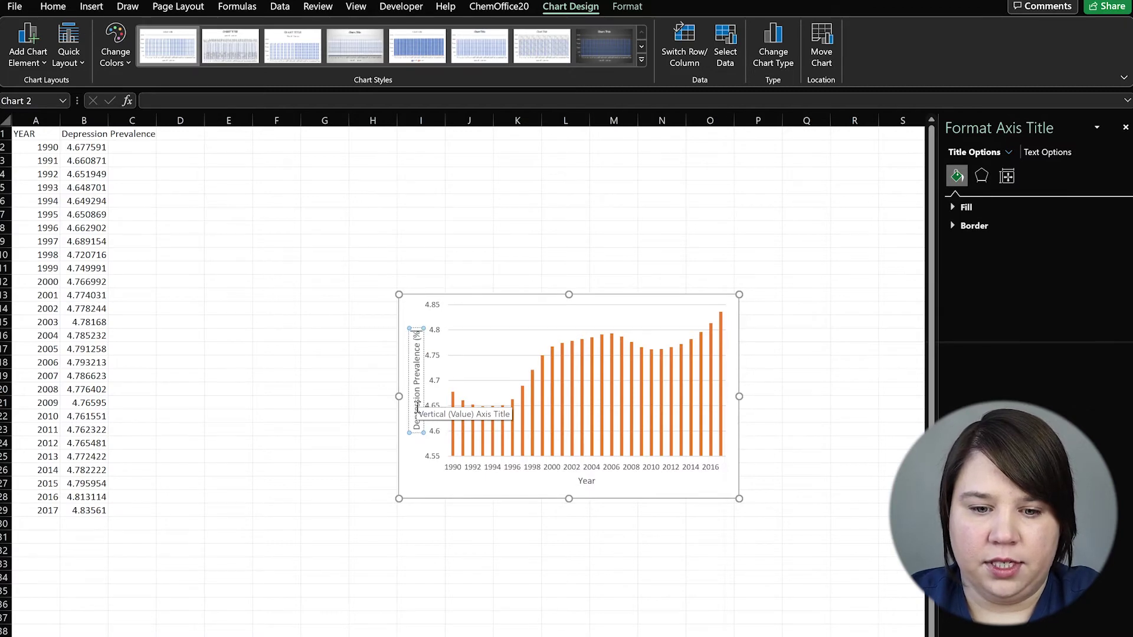
{"action": "left_click", "coordinate": [321, 458]}
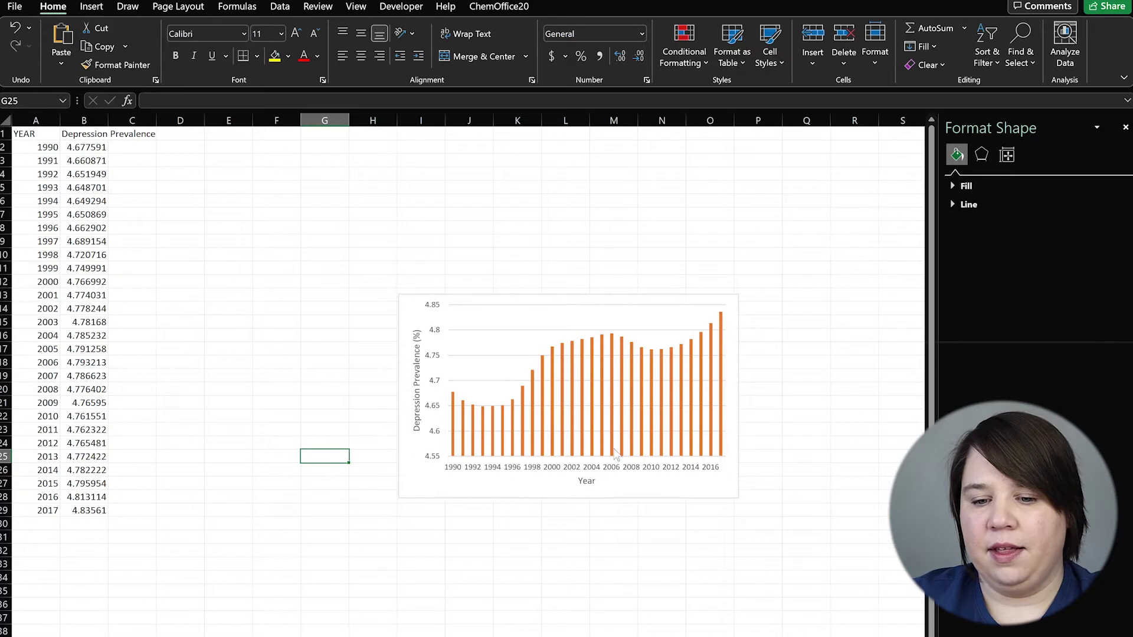
Enlarge the column chart to span about columns H to P and rows 6 to 25
{"action": "left_click_drag", "start_coordinate": [411, 298], "coordinate": [379, 204]}
{"action": "left_click_drag", "start_coordinate": [709, 403], "coordinate": [772, 461]}
{"action": "left_click", "coordinate": [678, 567]}
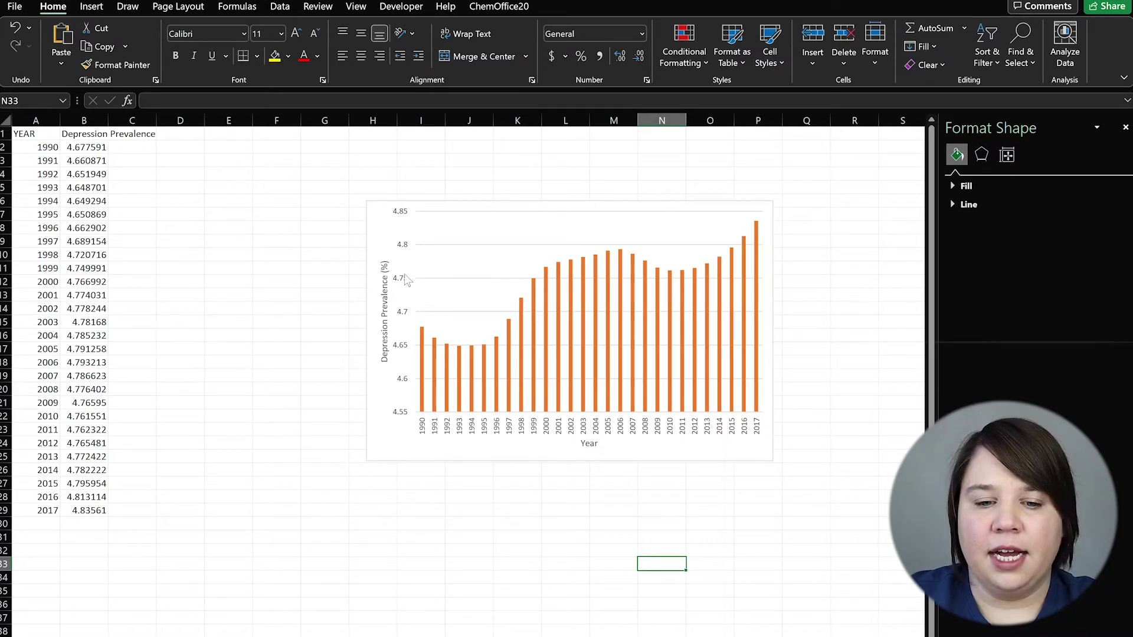
Set the minimum bound of the column chart's vertical axis to 0
{"action": "left_click", "coordinate": [406, 251]}
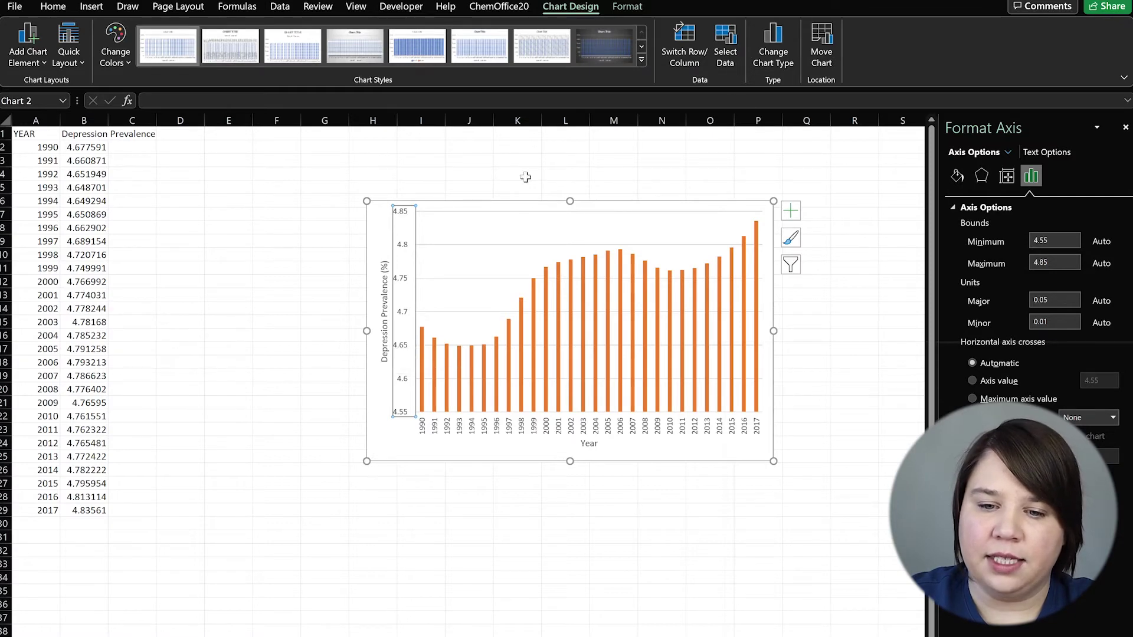
{"action": "left_click", "coordinate": [267, 389]}
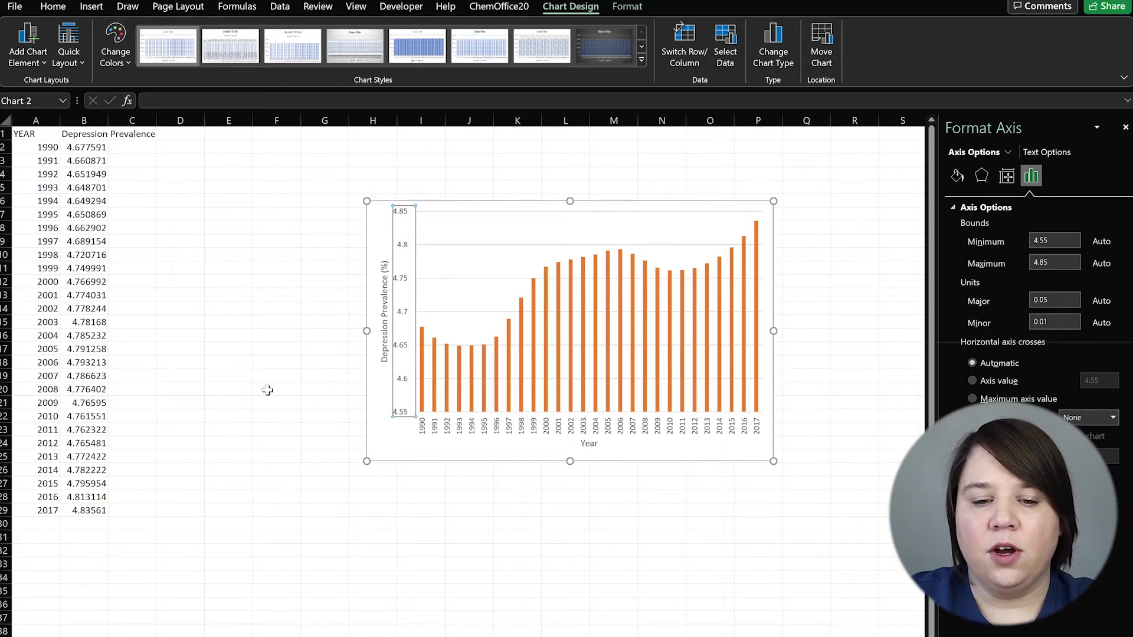
{"action": "left_click", "coordinate": [403, 314]}
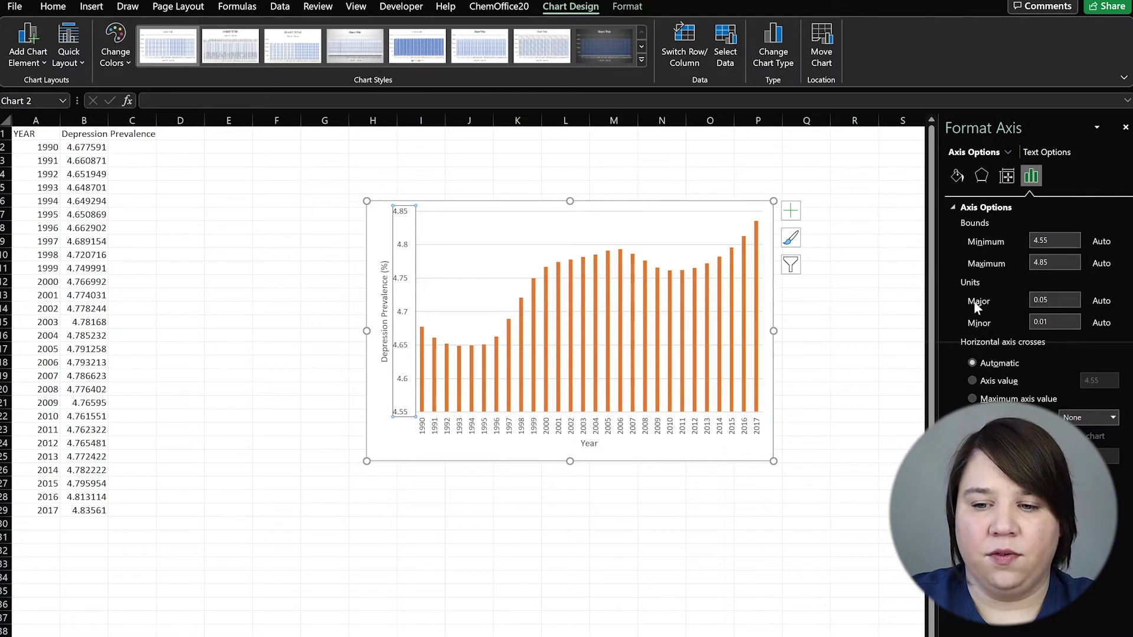
{"action": "double_click", "coordinate": [1052, 240]}
{"action": "type", "text": "0"}
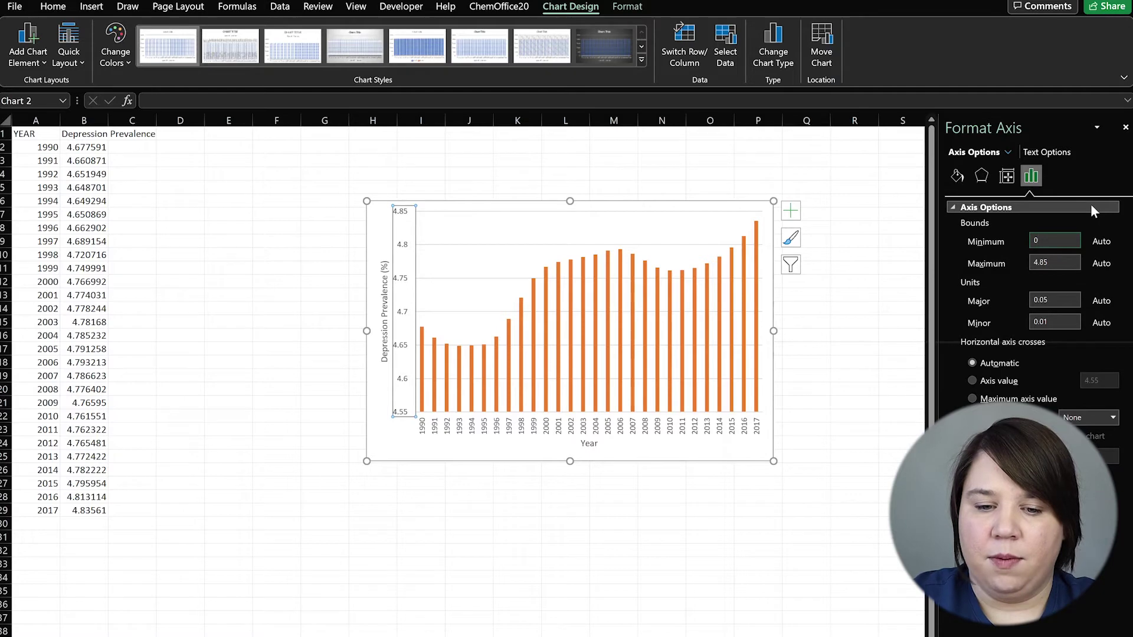
{"action": "key", "text": "Return"}
{"action": "left_click", "coordinate": [843, 578]}
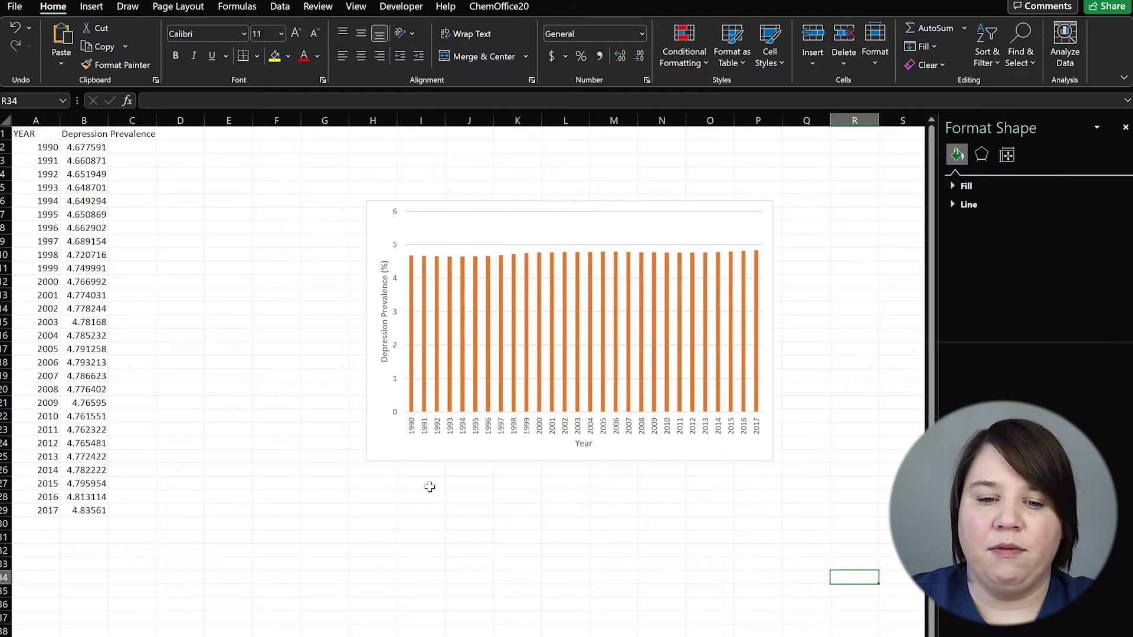
Try a smaller size for the column chart and enlarge it to span about columns G to P and rows 6 to 27
{"action": "left_click", "coordinate": [364, 463]}
{"action": "left_click_drag", "start_coordinate": [365, 463], "coordinate": [432, 411]}
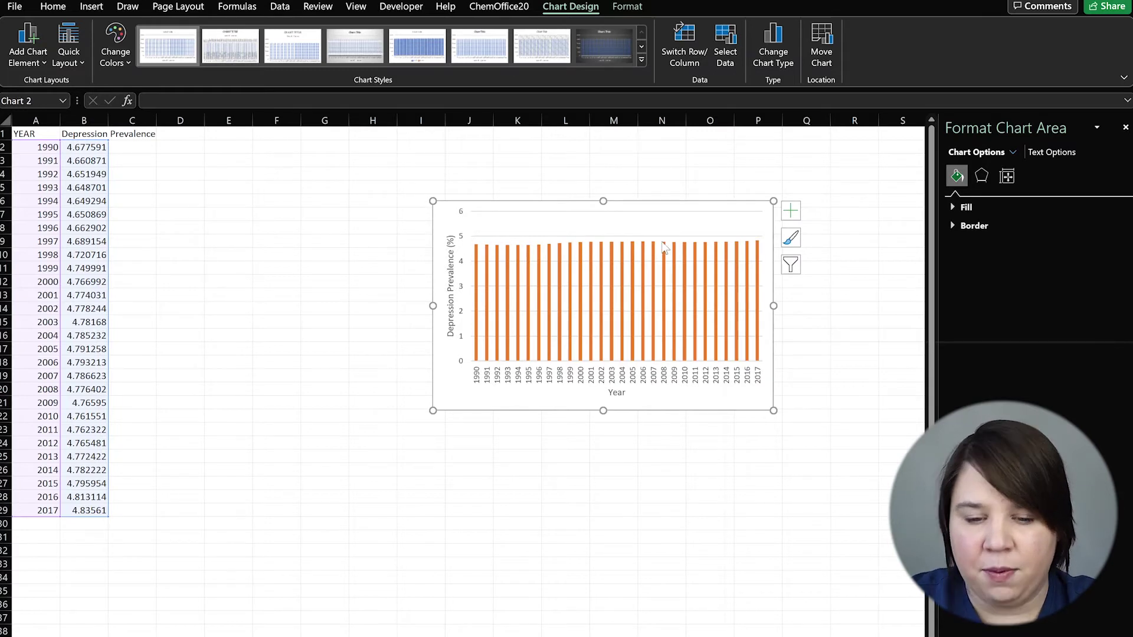
{"action": "left_click_drag", "start_coordinate": [429, 411], "coordinate": [307, 480]}
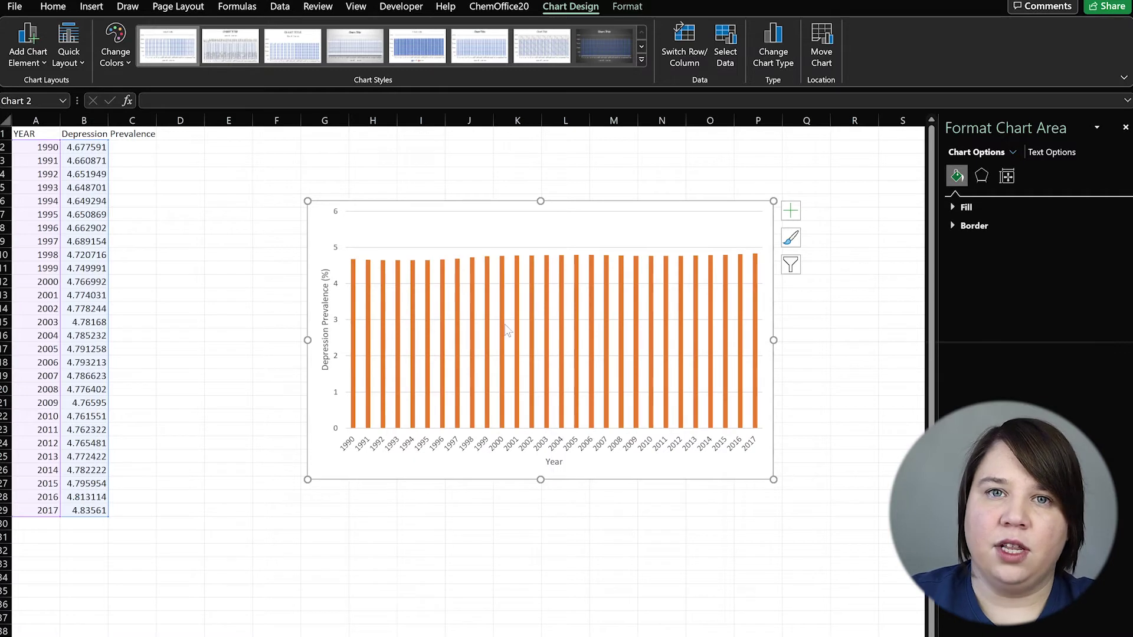
{"action": "mouse_move", "coordinate": [506, 330]}
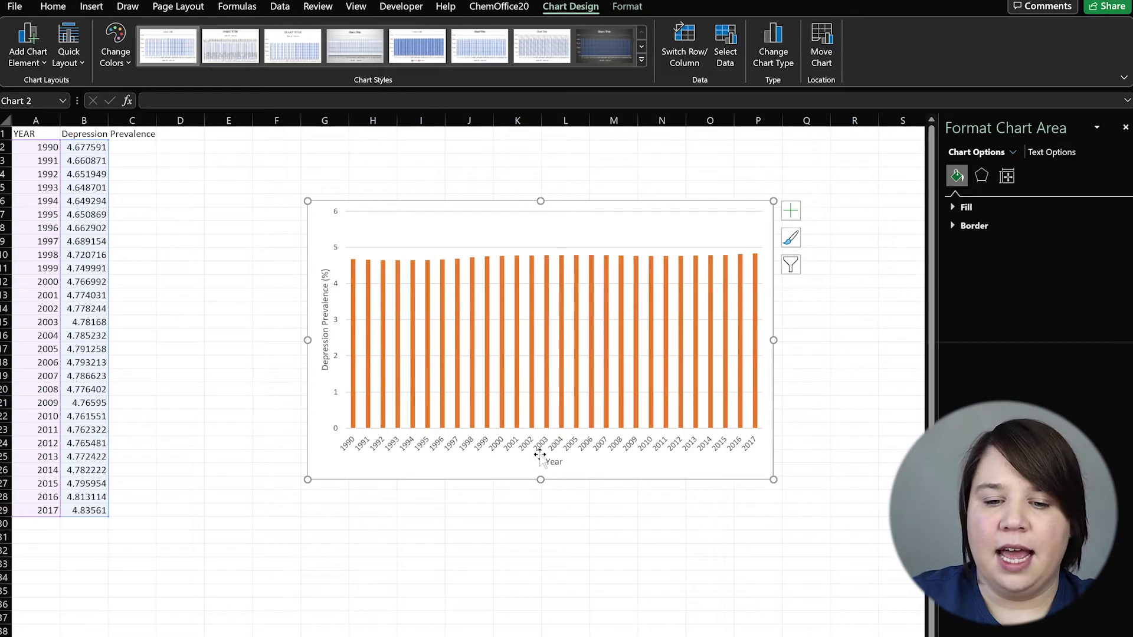
Open the vertical axis options and reset the minimum bound to automatic
{"action": "left_click", "coordinate": [338, 397]}
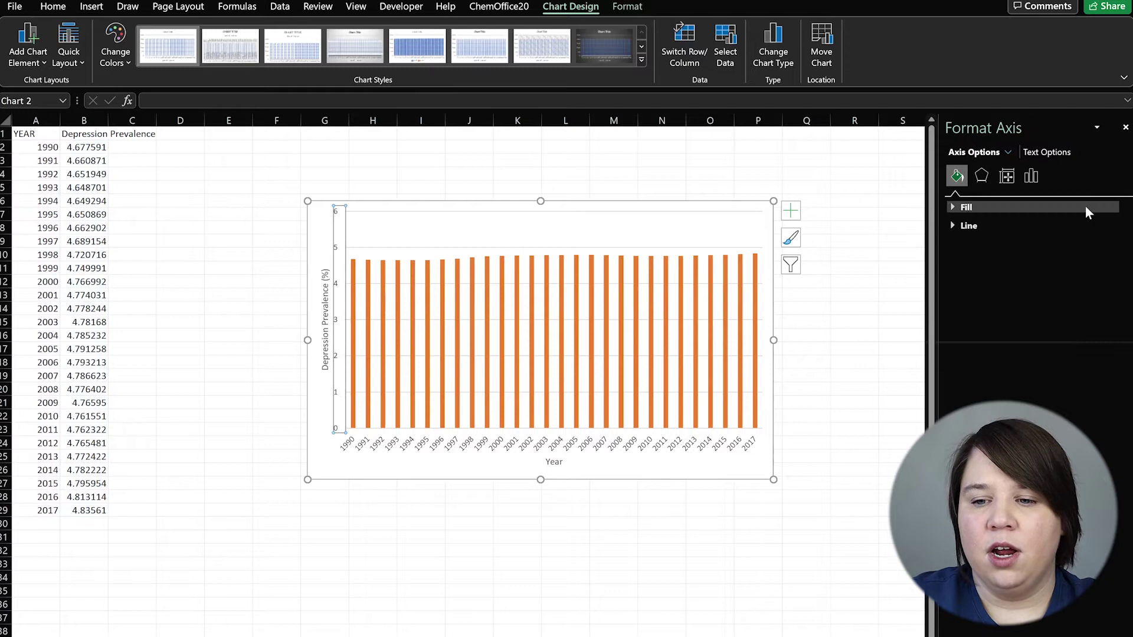
{"action": "left_click", "coordinate": [1031, 176]}
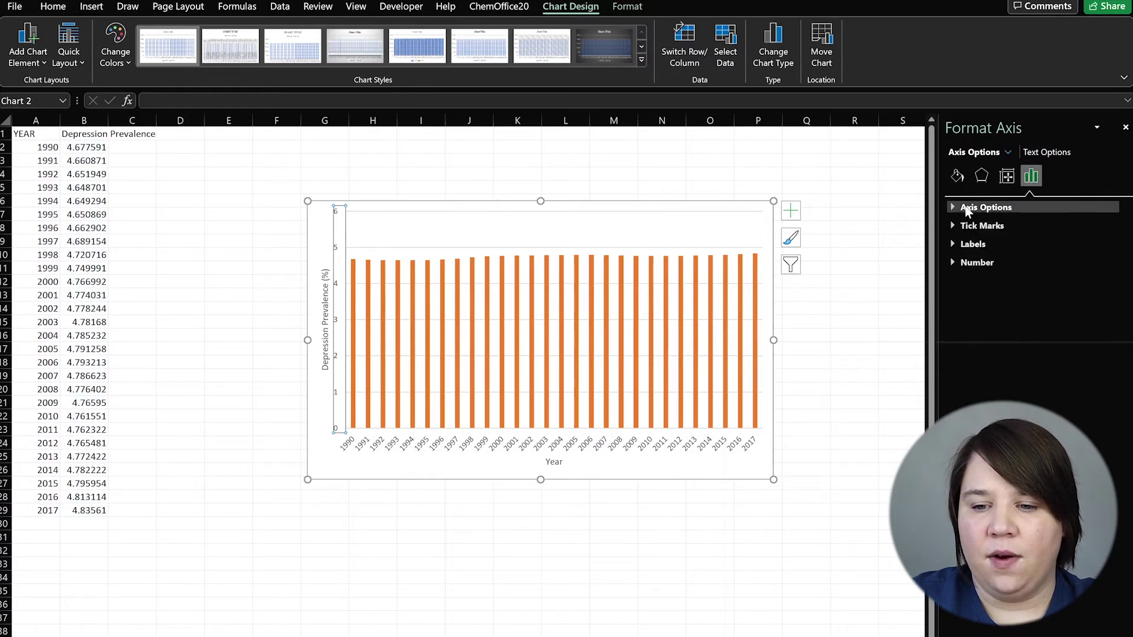
{"action": "left_click", "coordinate": [950, 207]}
{"action": "left_click", "coordinate": [1101, 242]}
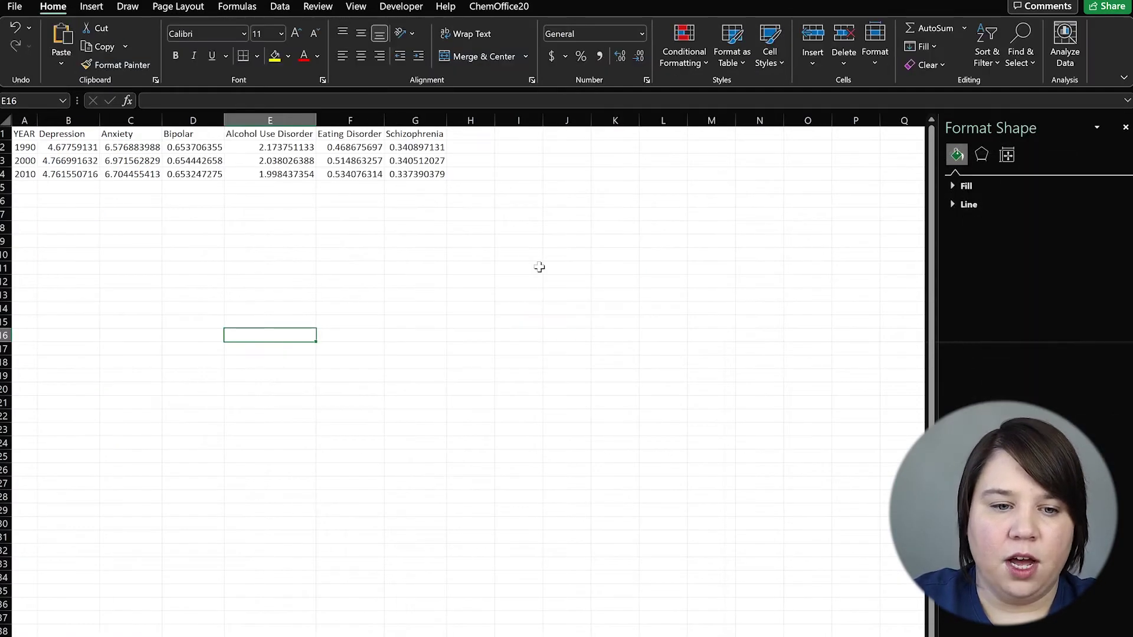
{"action": "left_click", "coordinate": [548, 214]}
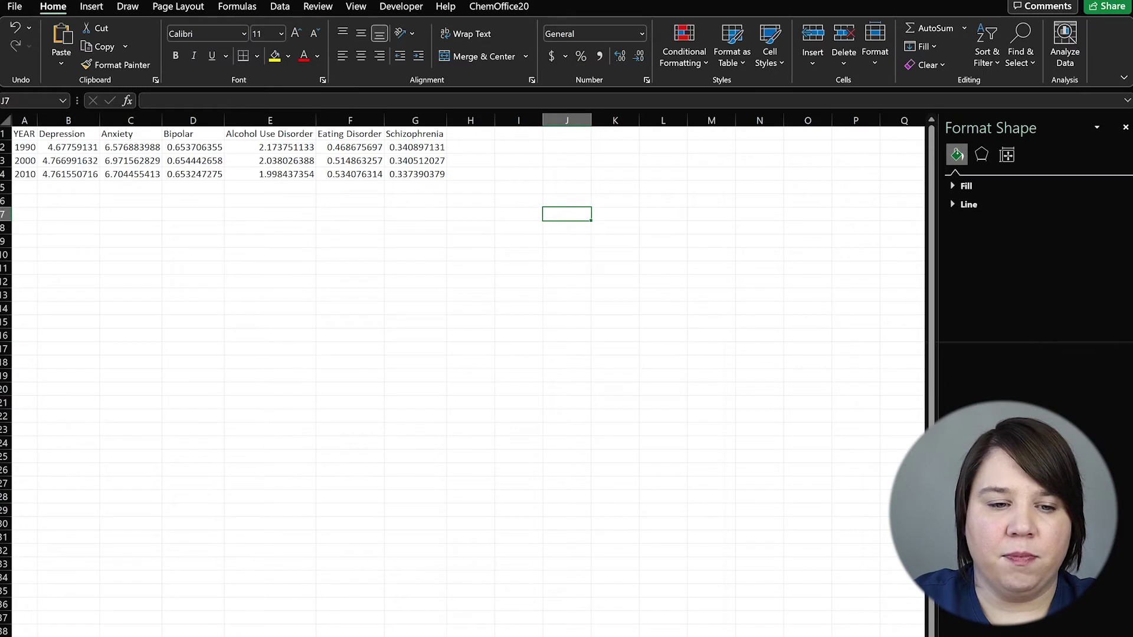
{"action": "left_click", "coordinate": [25, 147]}
{"action": "left_click_drag", "start_coordinate": [66, 147], "coordinate": [26, 162]}
{"action": "left_click", "coordinate": [27, 150]}
{"action": "left_click", "coordinate": [31, 161]}
{"action": "left_click", "coordinate": [29, 173]}
{"action": "left_click", "coordinate": [367, 271]}
On the Grouped Bar Chart sheet, insert a 2-D clustered column chart from the year and disorder data in A2:G4
{"action": "left_click_drag", "start_coordinate": [26, 147], "coordinate": [380, 187]}
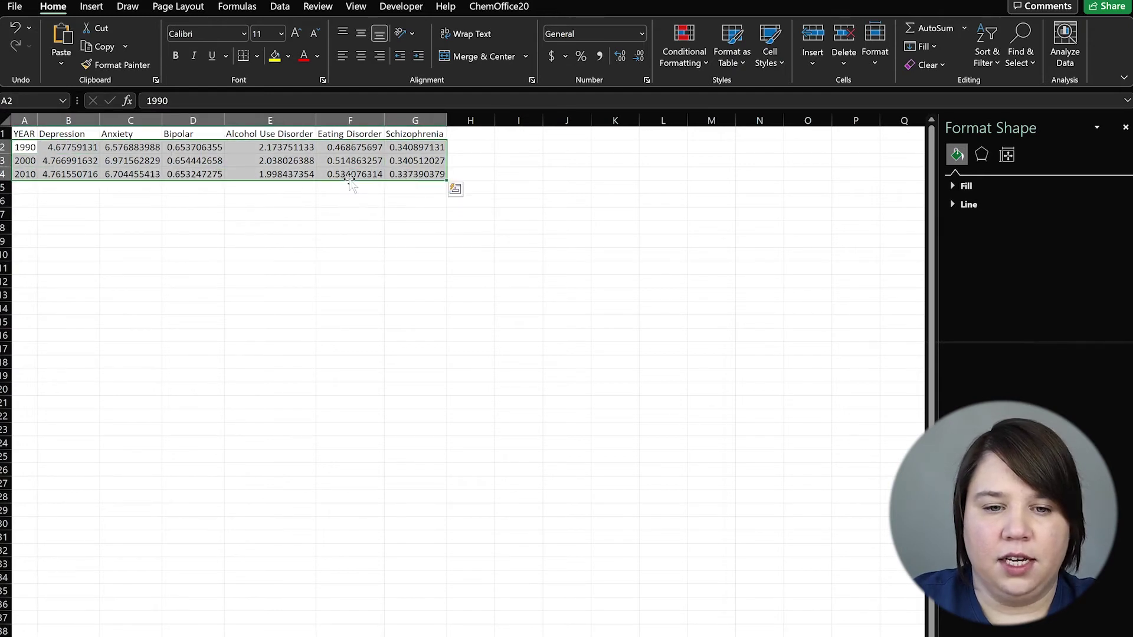
{"action": "left_click", "coordinate": [281, 6]}
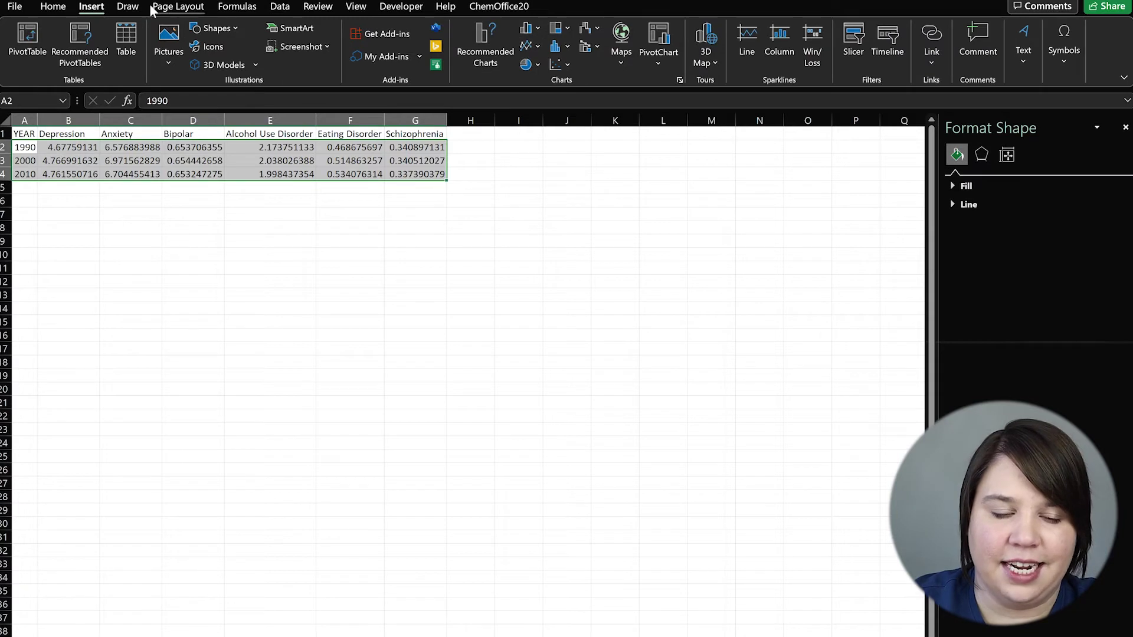
{"action": "left_click", "coordinate": [537, 30]}
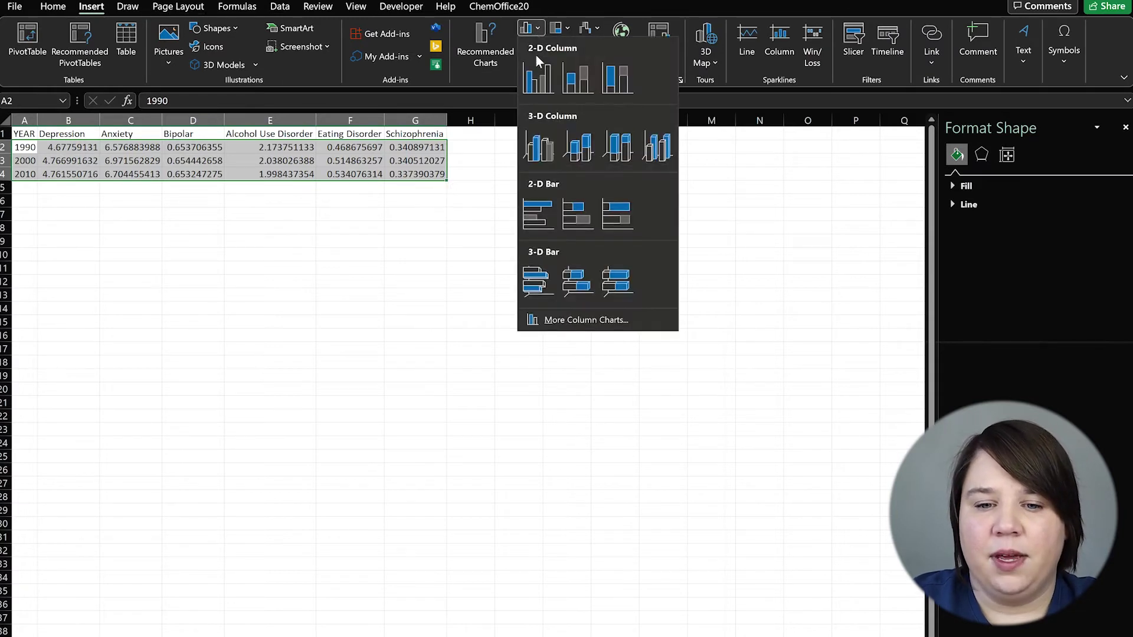
{"action": "left_click", "coordinate": [538, 83]}
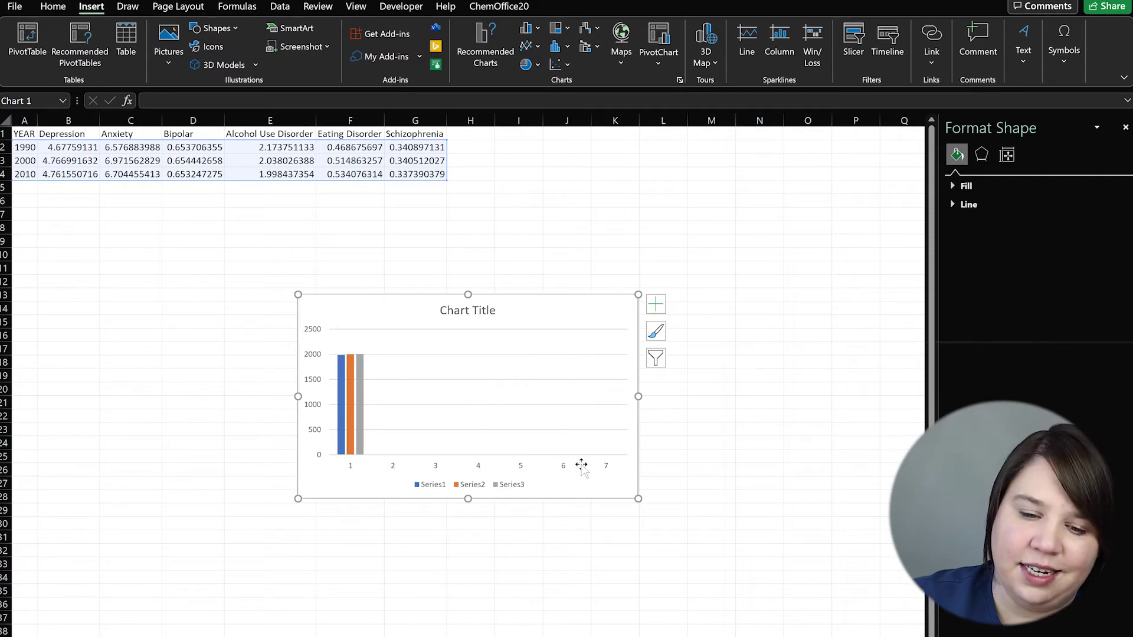
Set the grouped chart's horizontal axis labels to the disorder names in B1:G1
{"action": "left_click", "coordinate": [480, 466]}
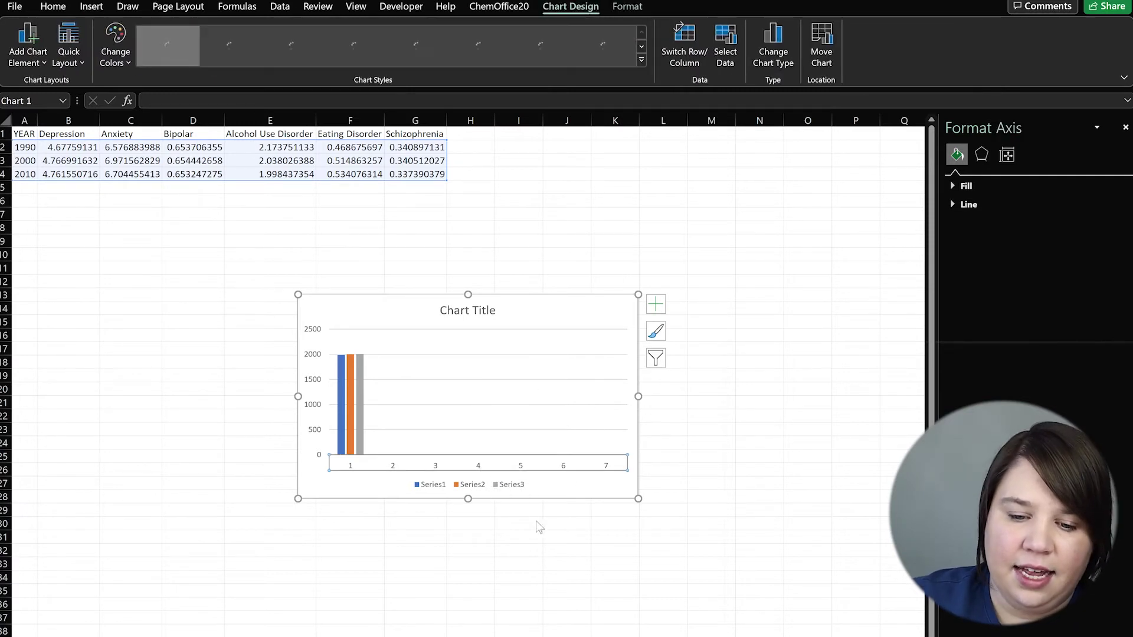
{"action": "left_click", "coordinate": [558, 502]}
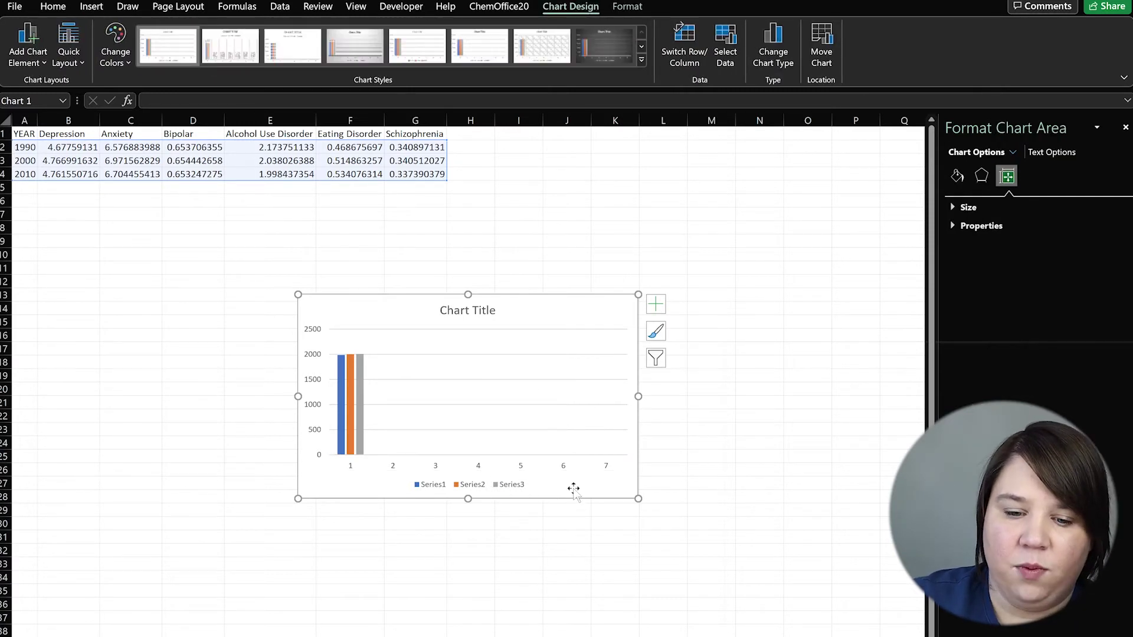
{"action": "left_click", "coordinate": [724, 42]}
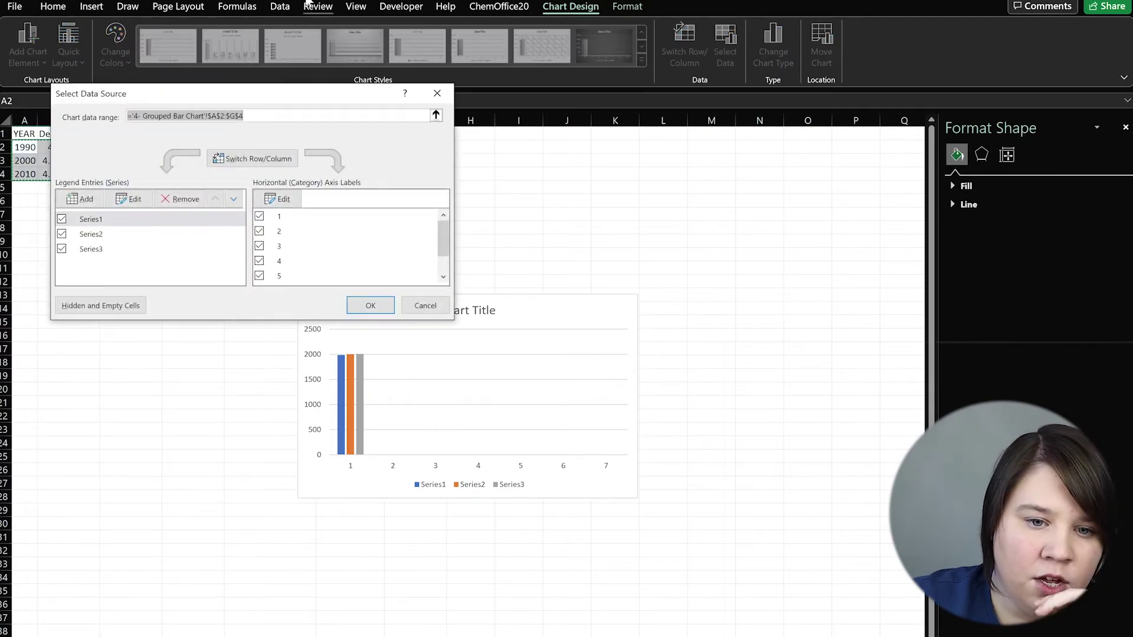
{"action": "left_click_drag", "start_coordinate": [268, 97], "coordinate": [539, 246]}
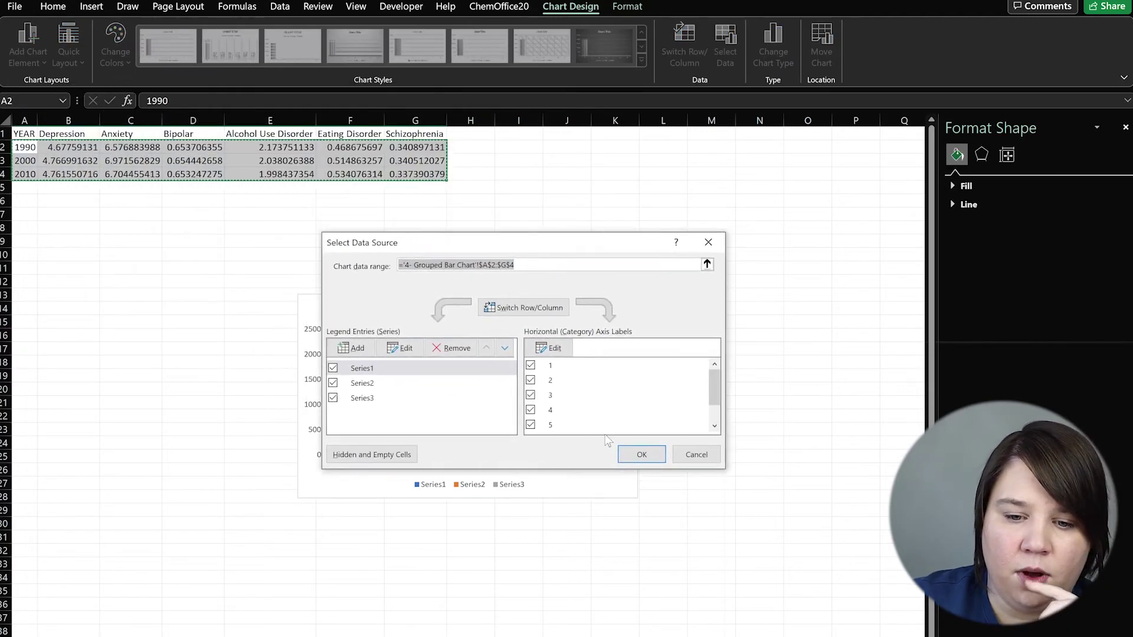
{"action": "left_click", "coordinate": [550, 348]}
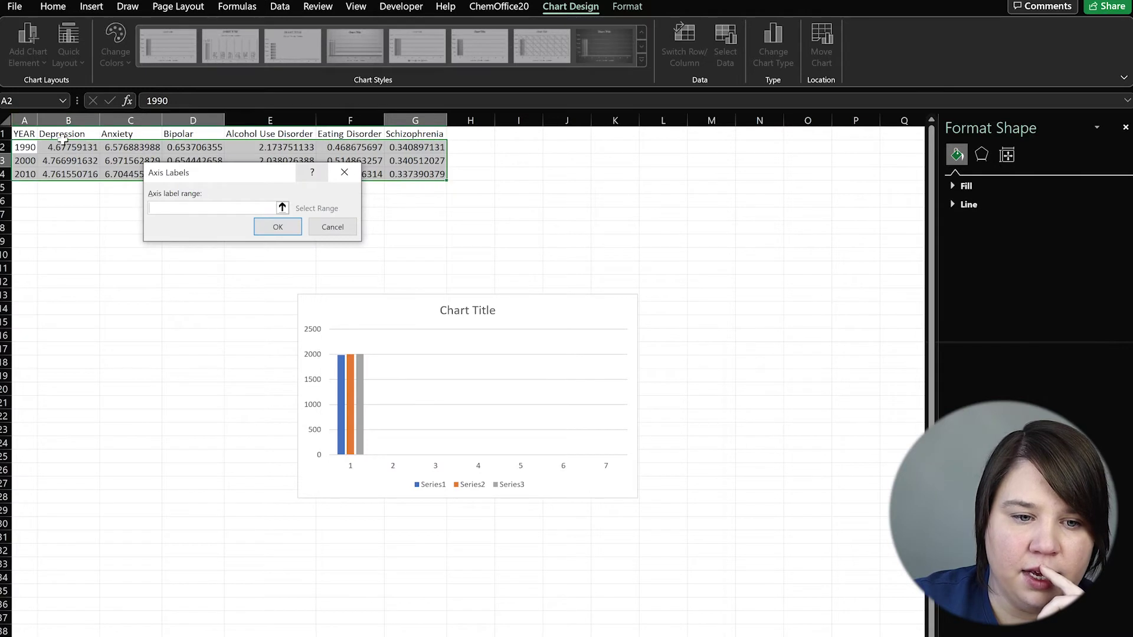
{"action": "left_click_drag", "start_coordinate": [63, 137], "coordinate": [413, 136]}
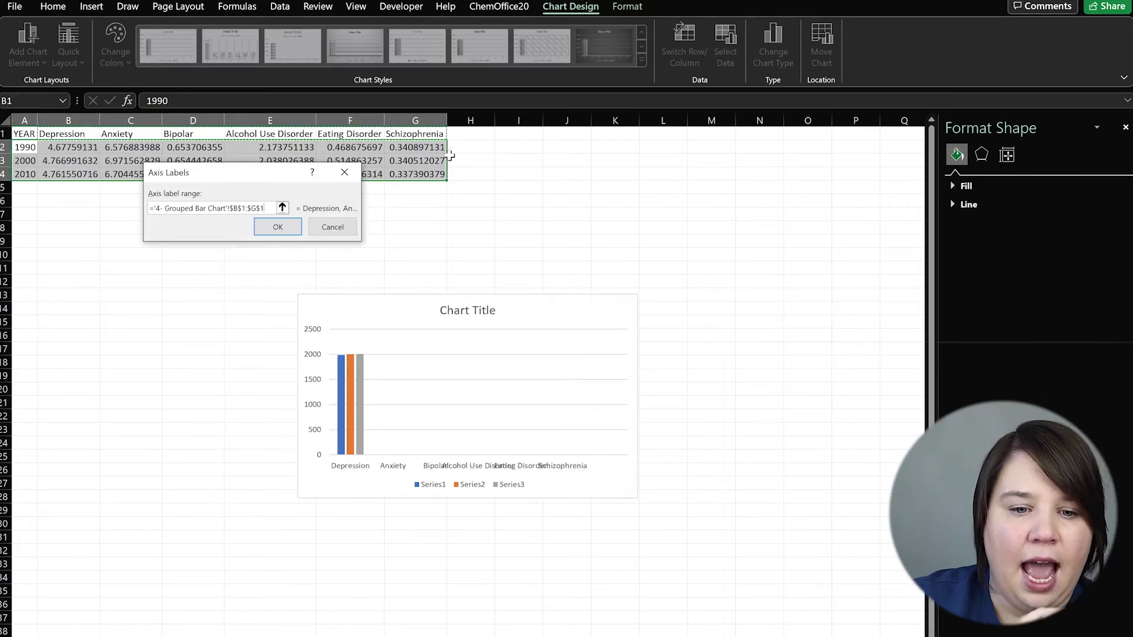
{"action": "left_click", "coordinate": [274, 229]}
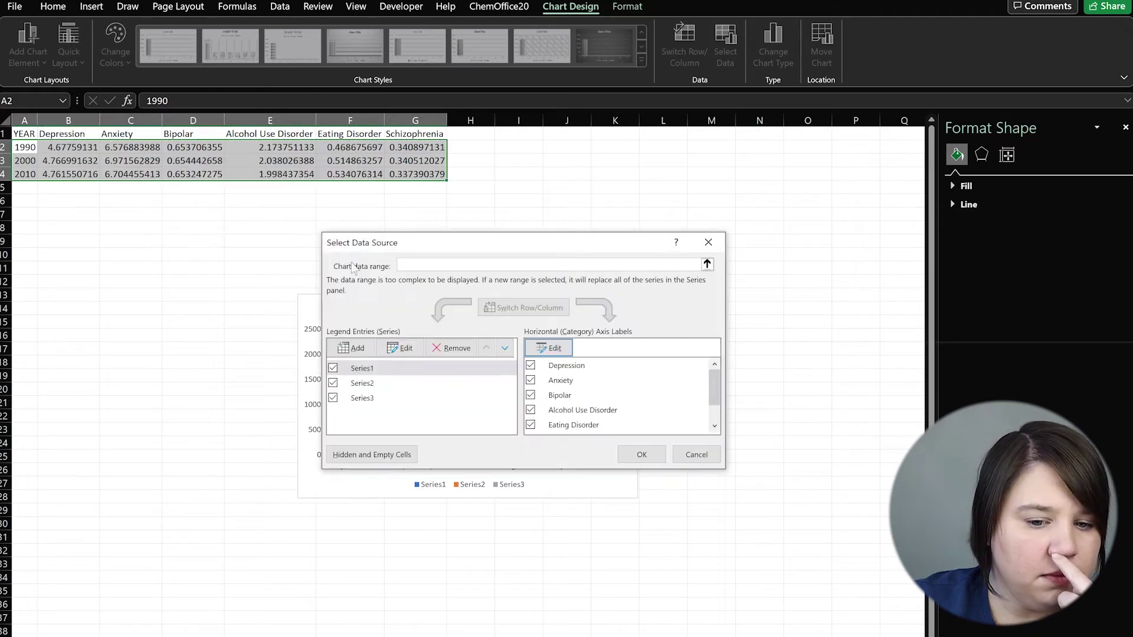
Set the name of the grouped chart's first data series to the year in cell A2
{"action": "left_click", "coordinate": [372, 369]}
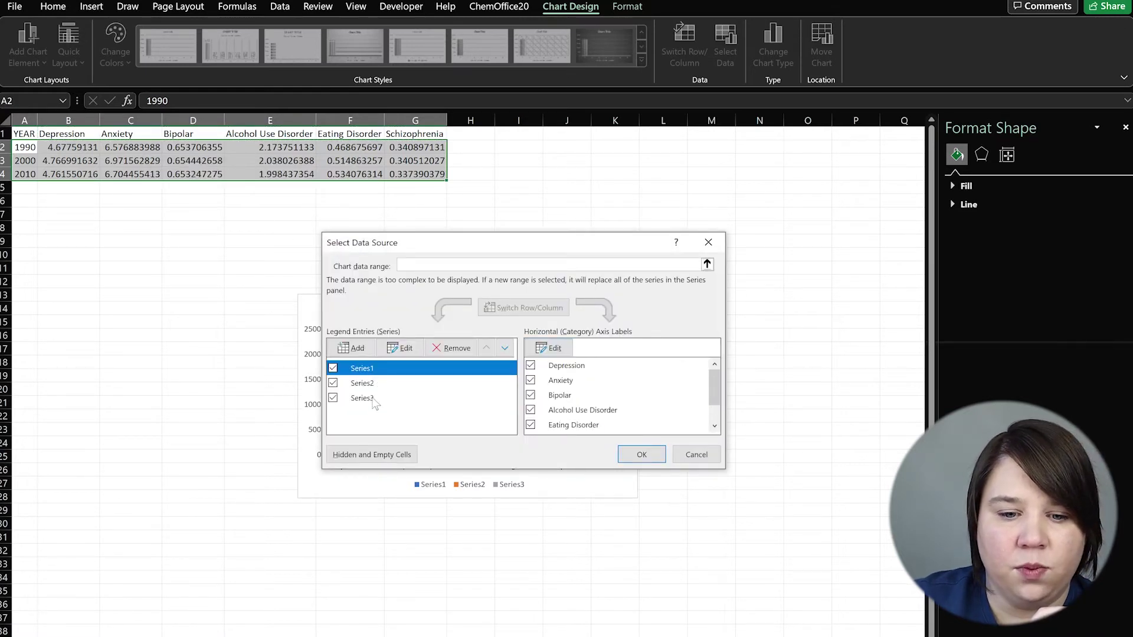
{"action": "left_click", "coordinate": [373, 384]}
{"action": "left_click", "coordinate": [373, 405]}
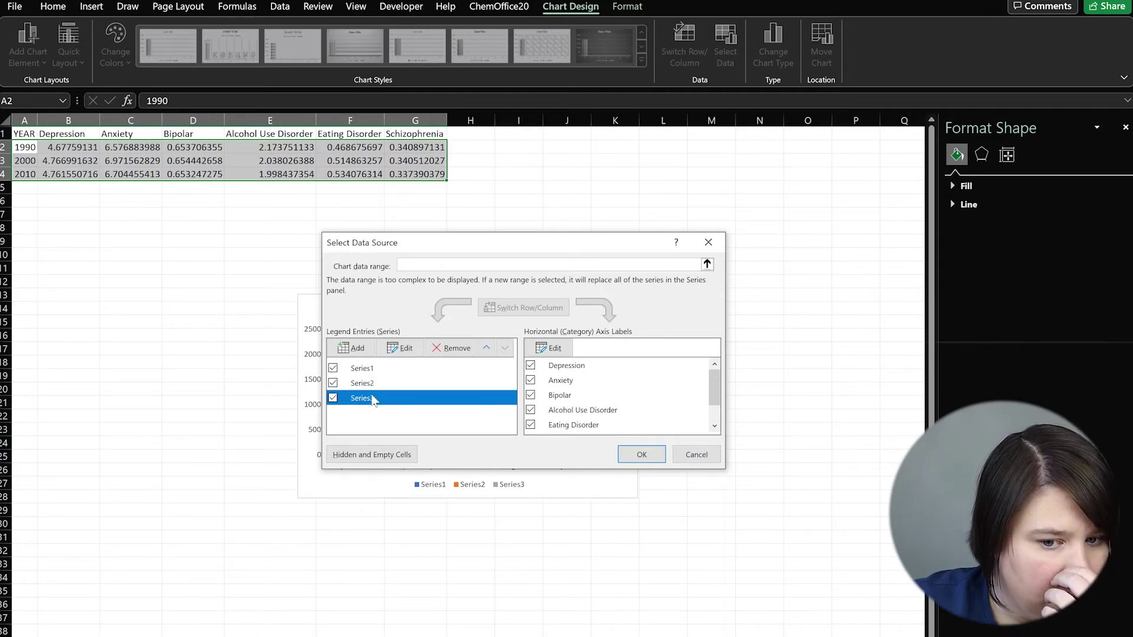
{"action": "left_click_drag", "start_coordinate": [440, 244], "coordinate": [538, 189]}
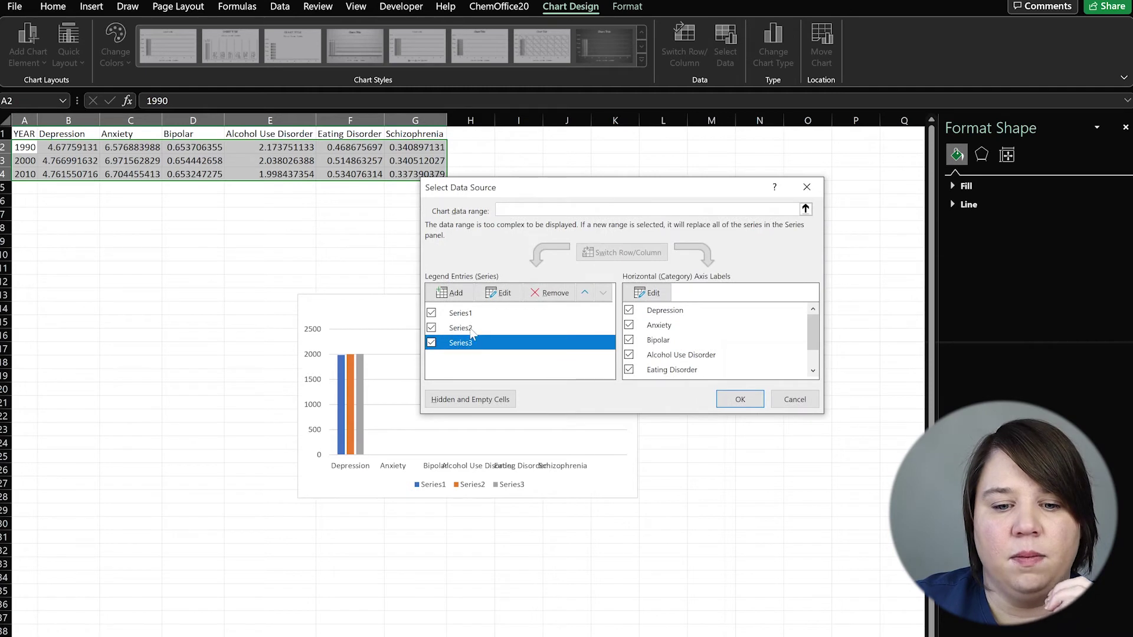
{"action": "left_click", "coordinate": [460, 312]}
{"action": "left_click", "coordinate": [499, 293]}
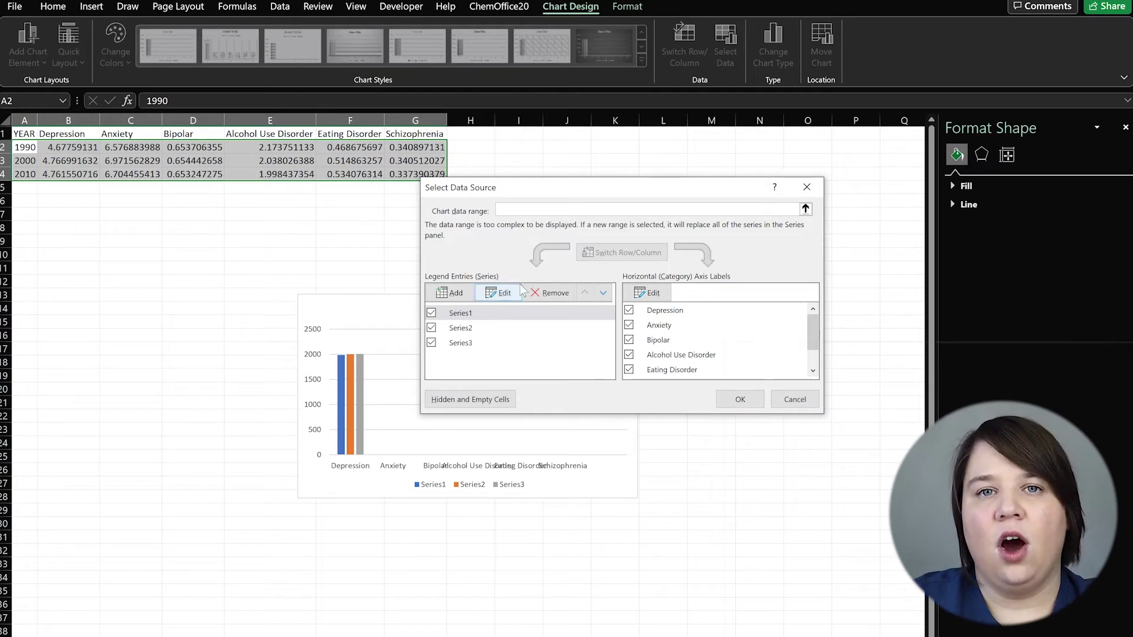
{"action": "left_click", "coordinate": [477, 315]}
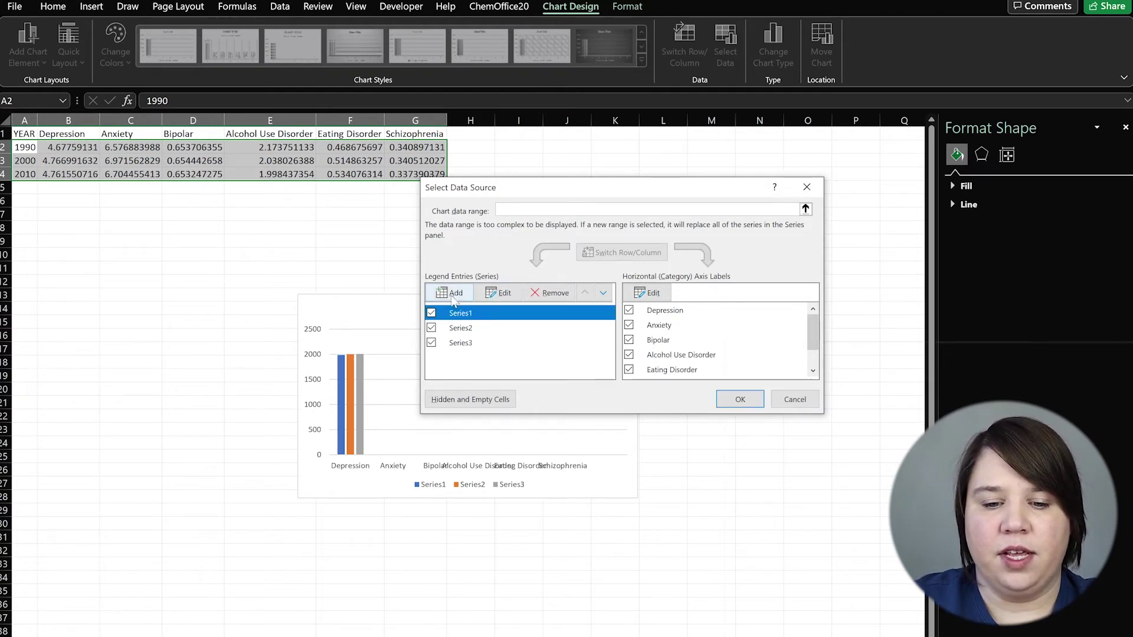
{"action": "left_click", "coordinate": [503, 297]}
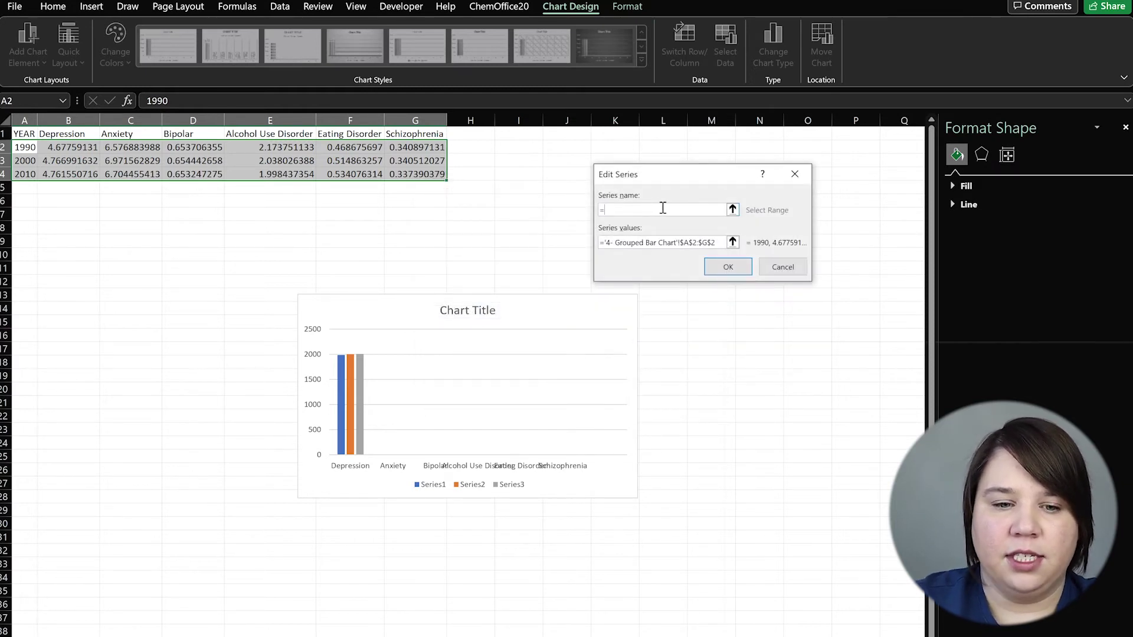
{"action": "left_click", "coordinate": [25, 145]}
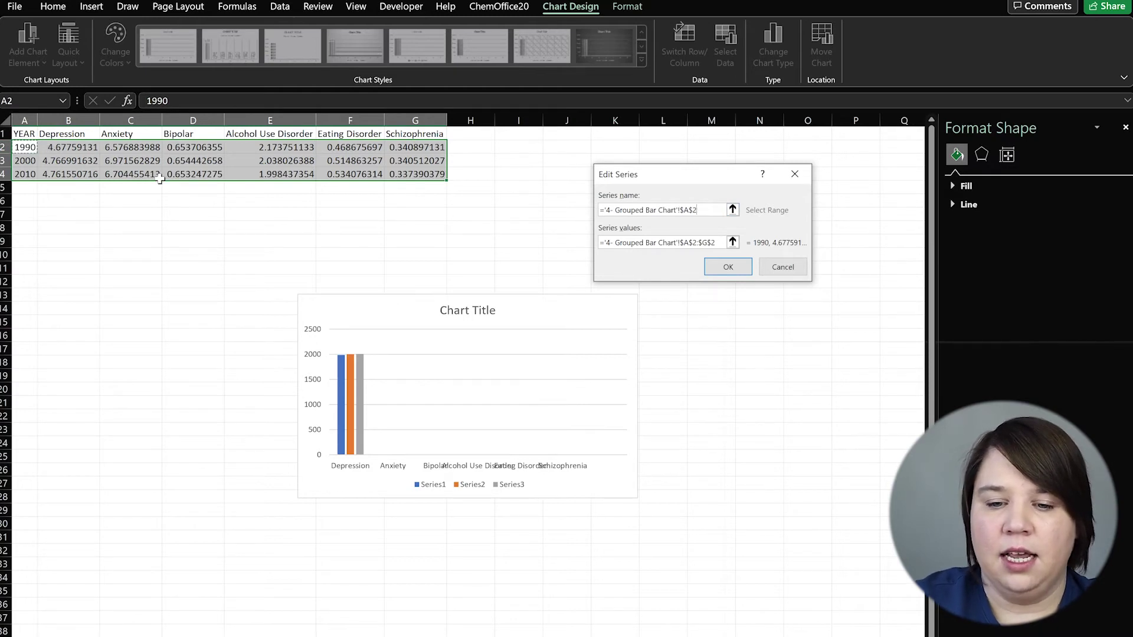
Replace the first series' values with the range B2:G2
{"action": "left_click_drag", "start_coordinate": [719, 242], "coordinate": [578, 248]}
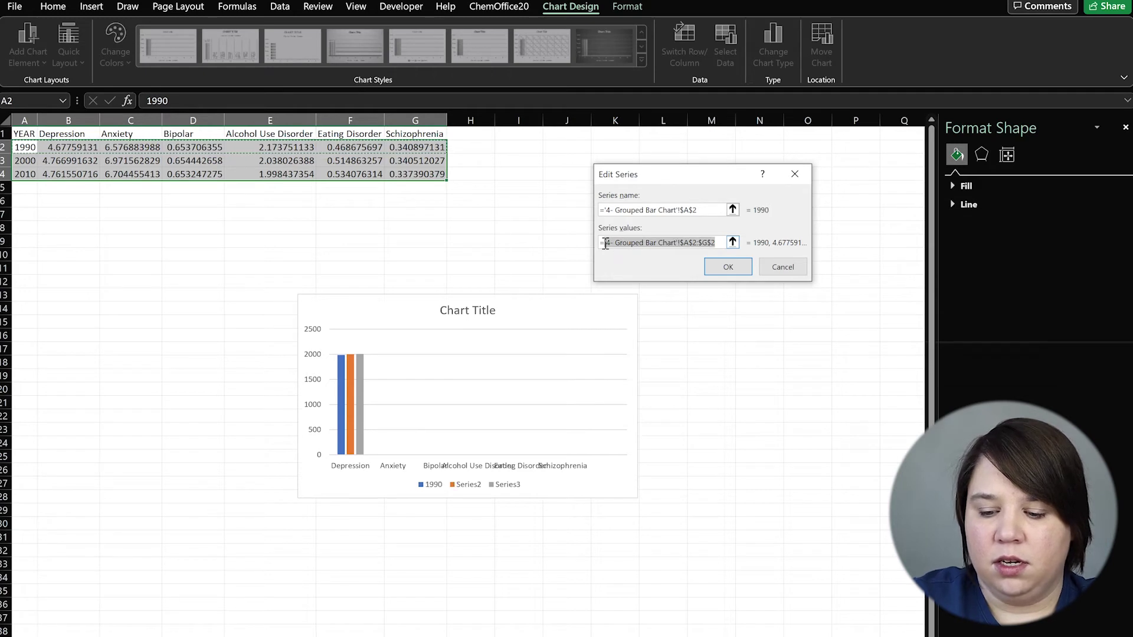
{"action": "key", "text": "BackSpace"}
{"action": "left_click_drag", "start_coordinate": [78, 144], "coordinate": [392, 145]}
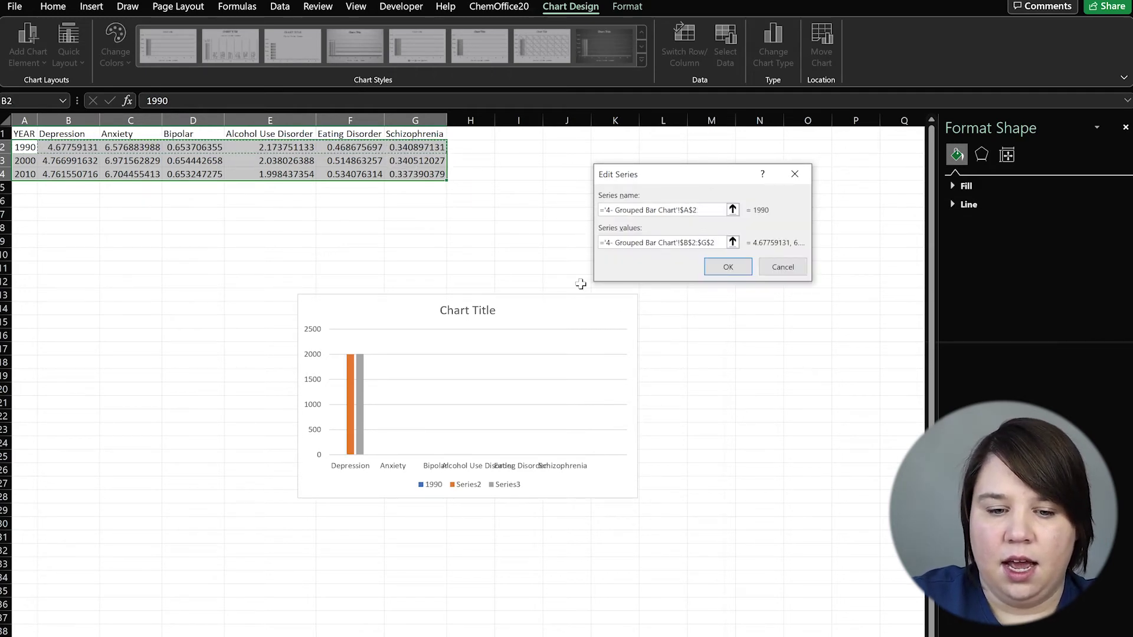
{"action": "left_click", "coordinate": [727, 267]}
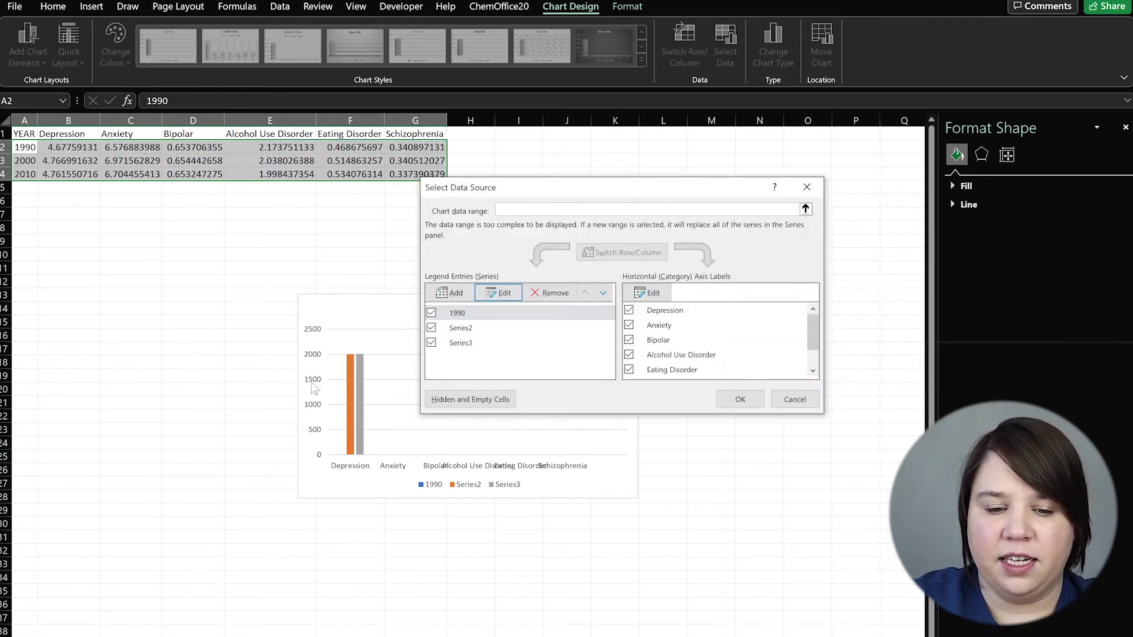
Edit the second series to take its name from A3 and its values from B3:G3
{"action": "left_click", "coordinate": [472, 328]}
{"action": "left_click", "coordinate": [498, 292]}
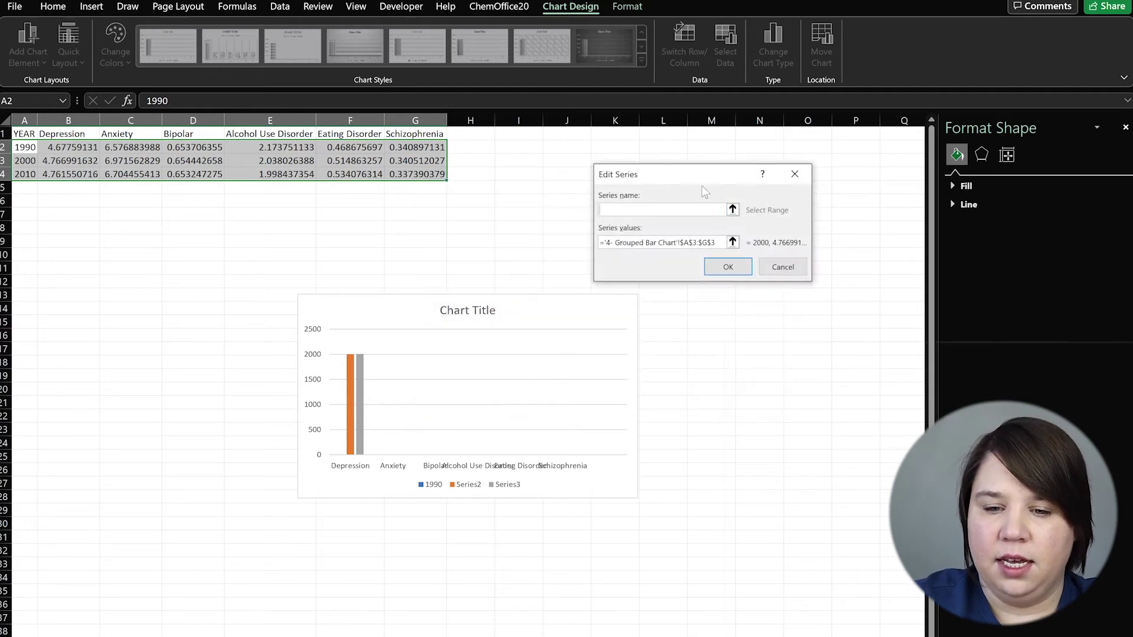
{"action": "type", "text": "="}
{"action": "left_click", "coordinate": [25, 160]}
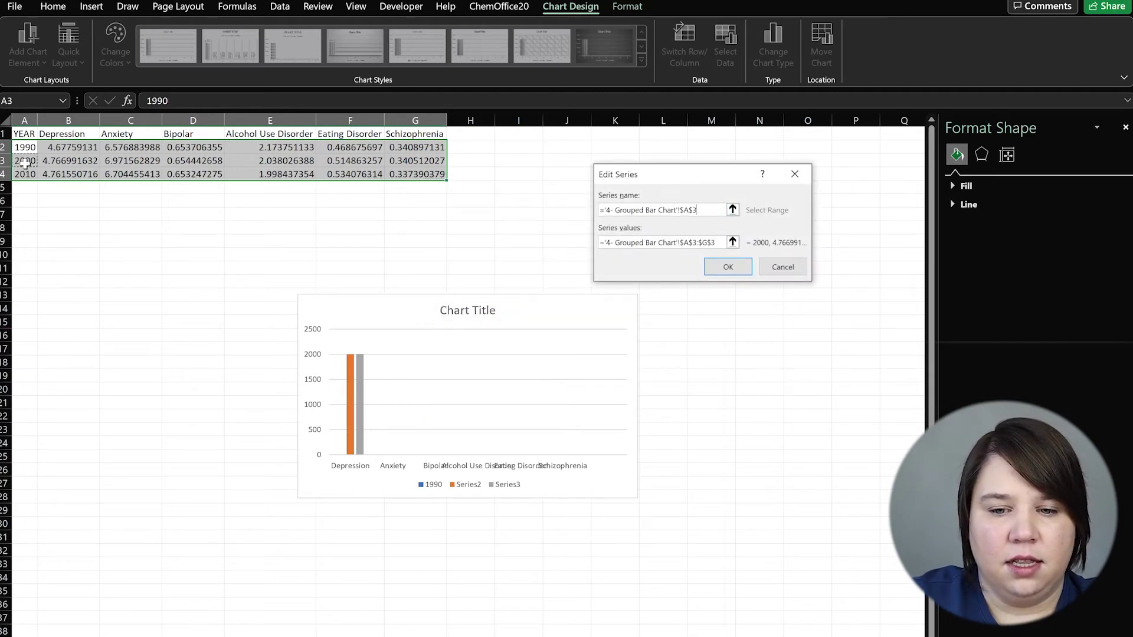
{"action": "left_click_drag", "start_coordinate": [715, 242], "coordinate": [599, 242]}
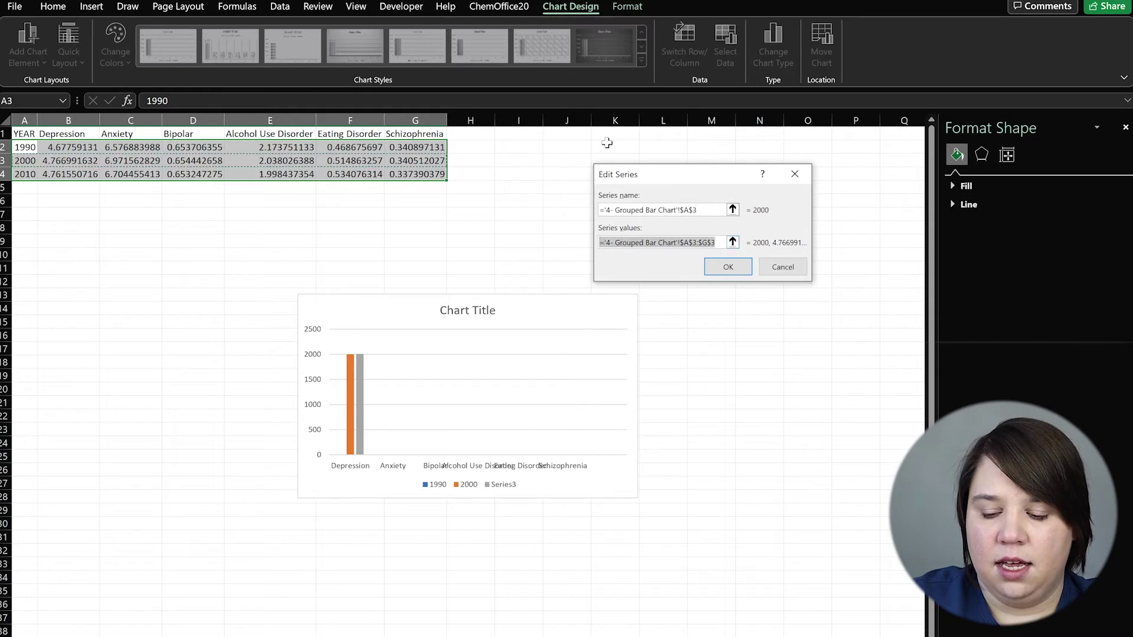
{"action": "key", "text": "BackSpace"}
{"action": "left_click_drag", "start_coordinate": [69, 161], "coordinate": [429, 159]}
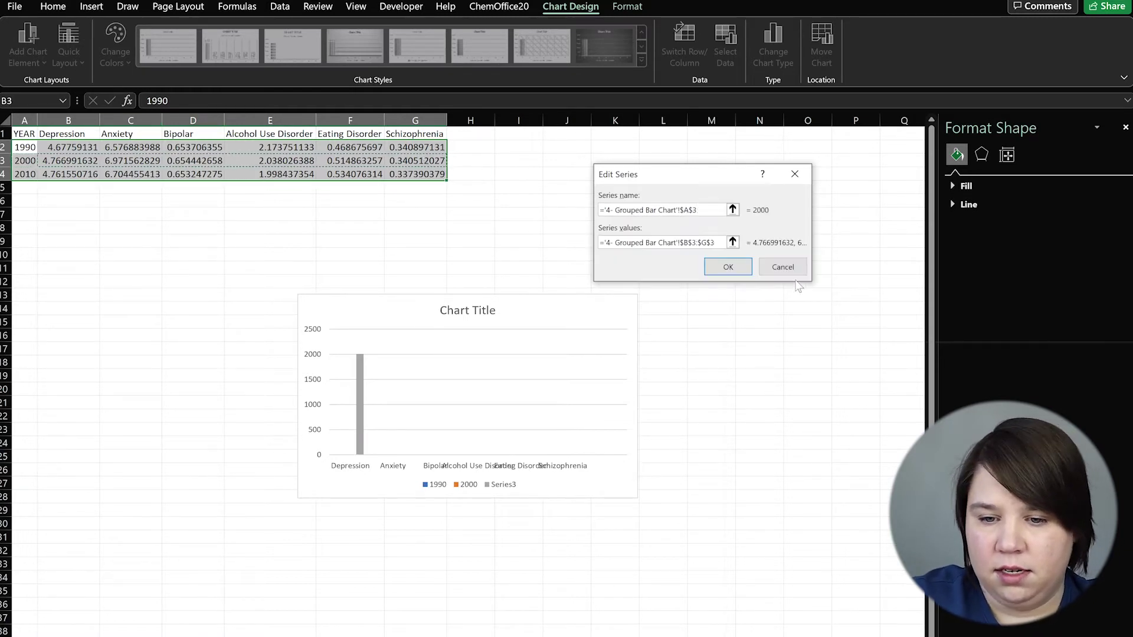
{"action": "left_click", "coordinate": [728, 266]}
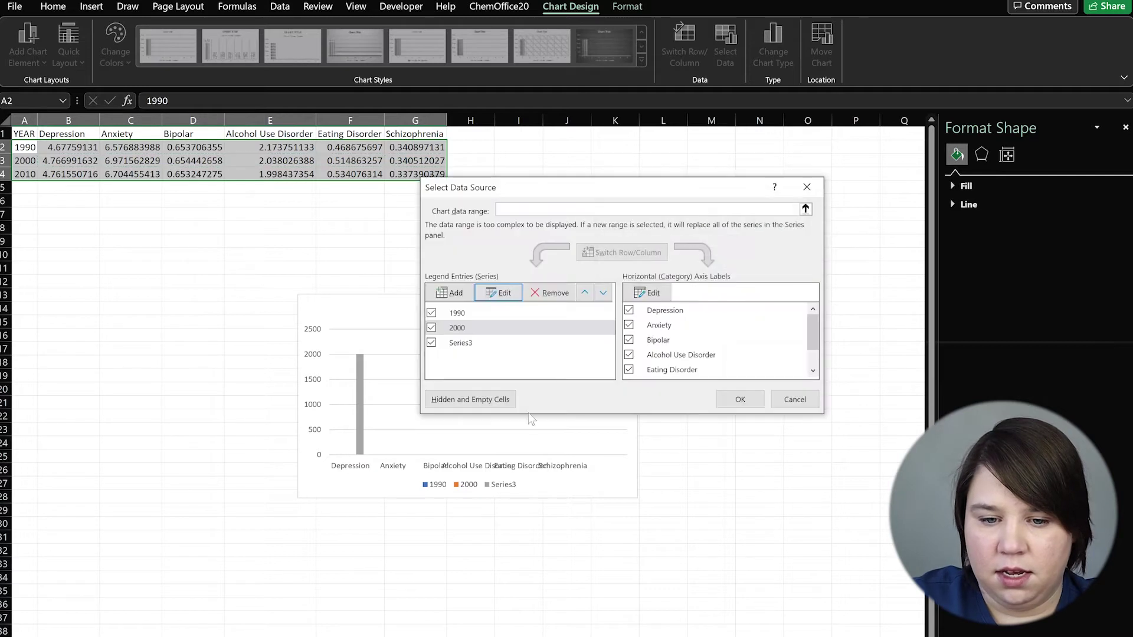
Edit the third series to use values B4:G4 and the name in A4, and apply the chart's data changes
{"action": "left_click", "coordinate": [472, 341]}
{"action": "left_click", "coordinate": [498, 293]}
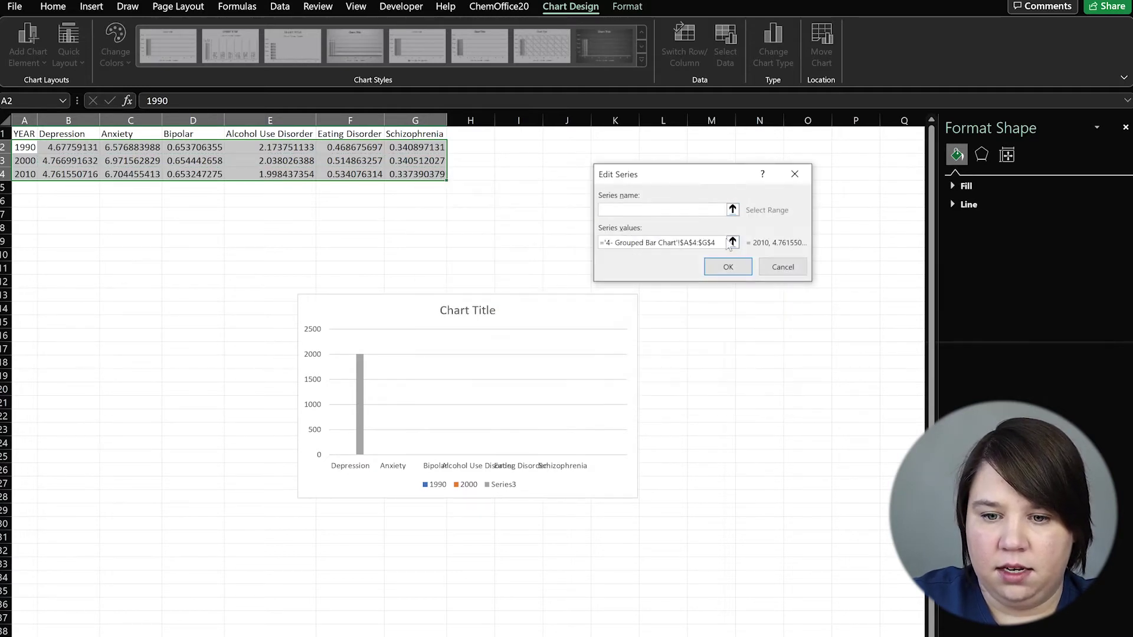
{"action": "left_click_drag", "start_coordinate": [719, 239], "coordinate": [551, 242]}
{"action": "key", "text": "BackSpace"}
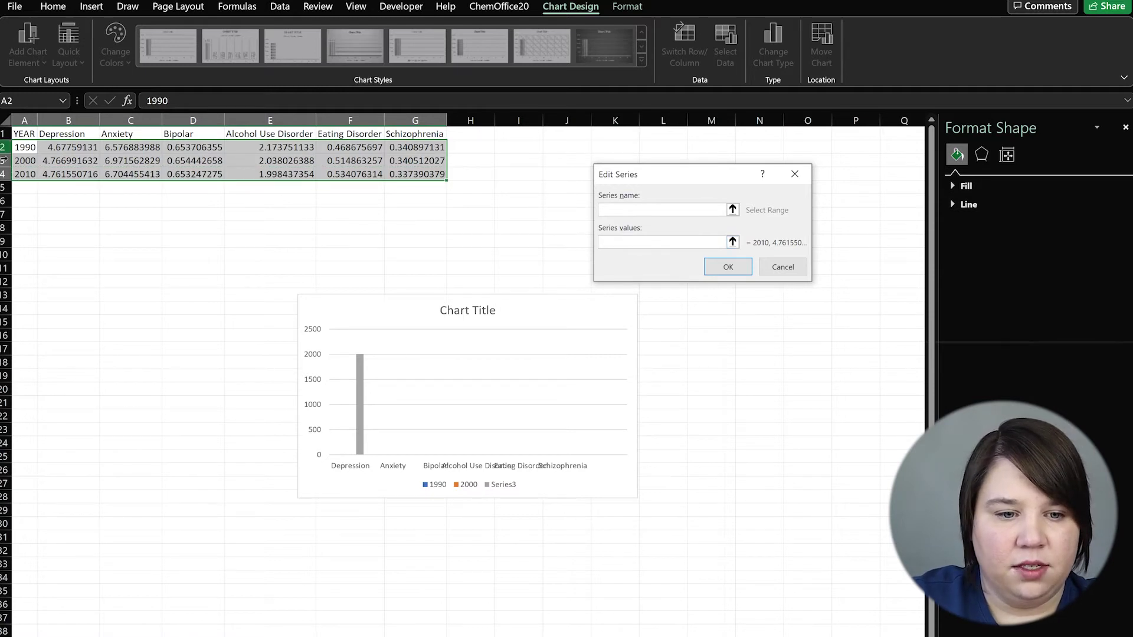
{"action": "left_click_drag", "start_coordinate": [82, 175], "coordinate": [408, 175]}
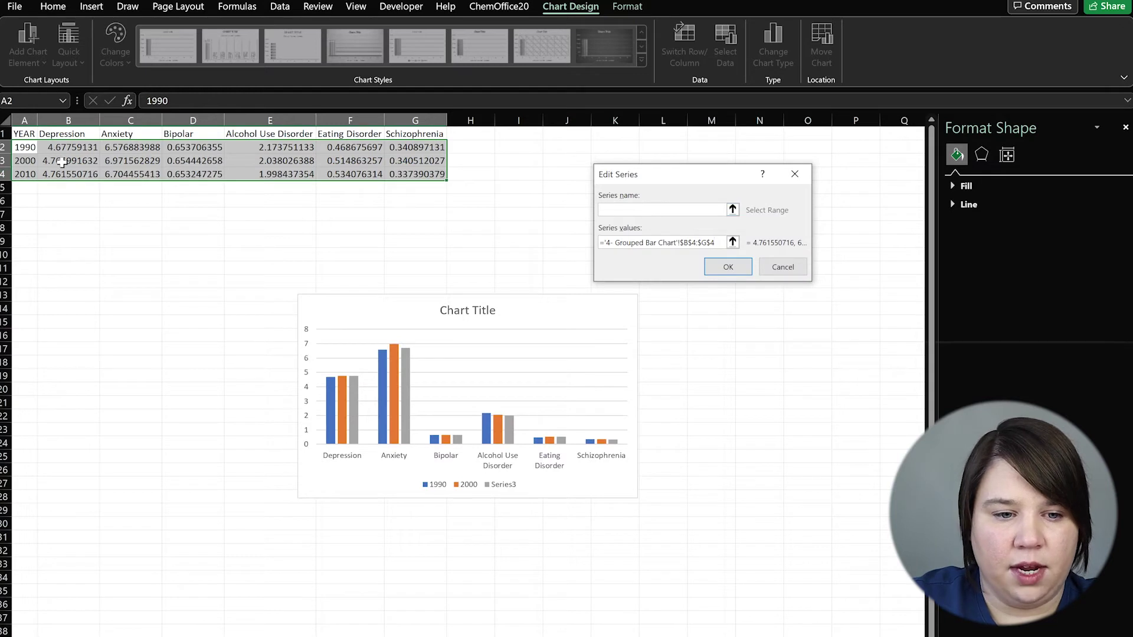
{"action": "left_click", "coordinate": [30, 173]}
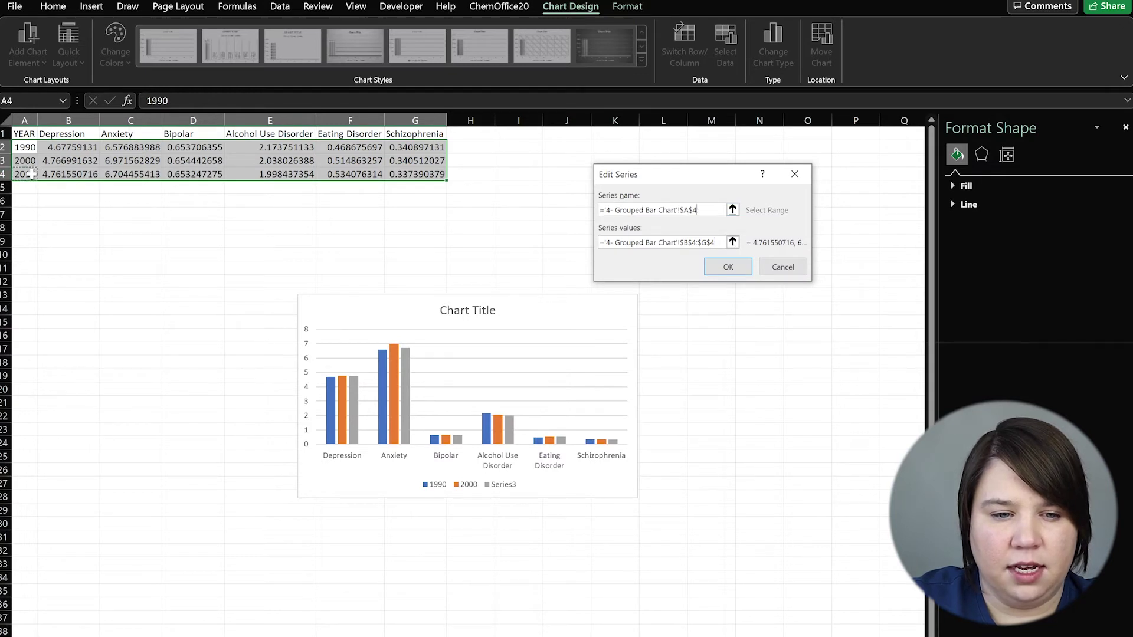
{"action": "left_click", "coordinate": [724, 265]}
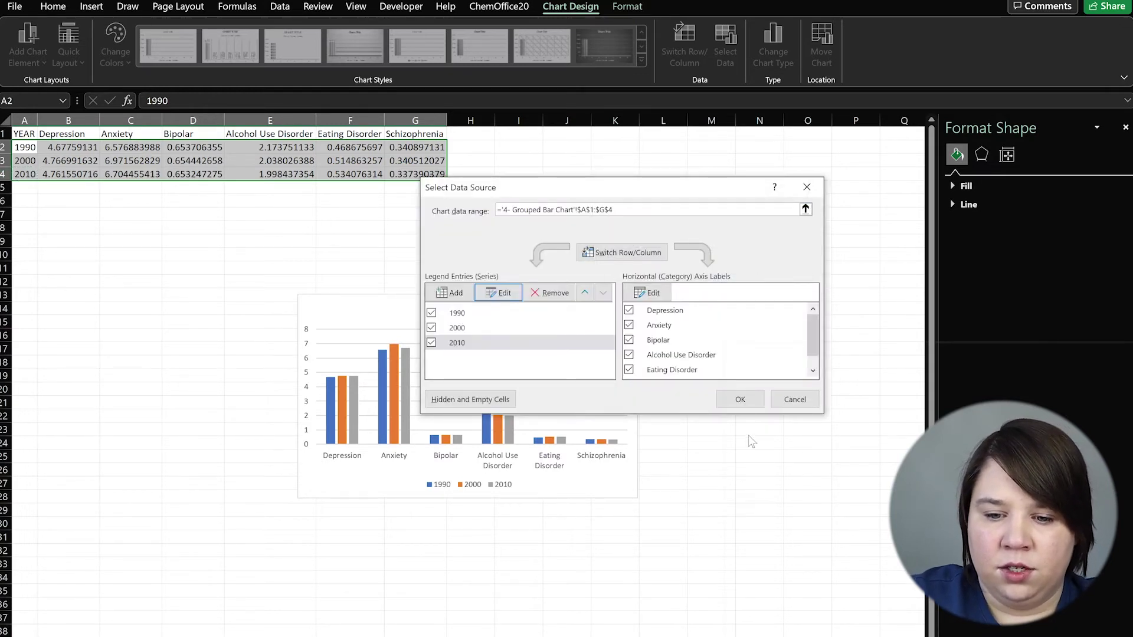
{"action": "left_click", "coordinate": [753, 400]}
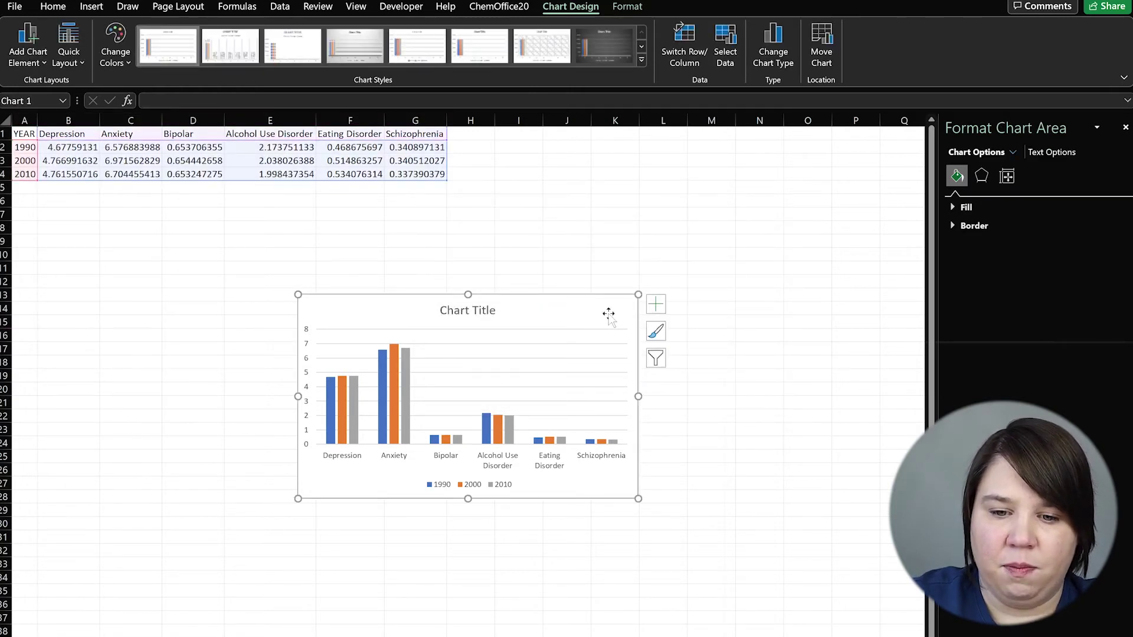
Delete the grouped chart's title and place the chart beside the data, around columns H to O and rows 2 to 16
{"action": "left_click_drag", "start_coordinate": [594, 298], "coordinate": [705, 226]}
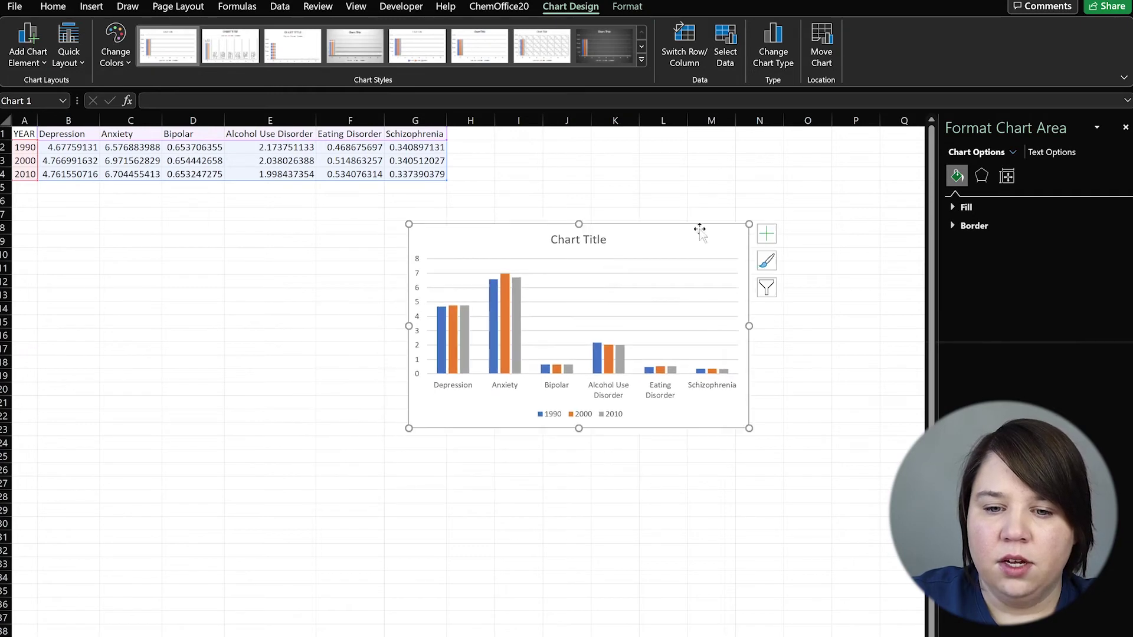
{"action": "left_click", "coordinate": [564, 236]}
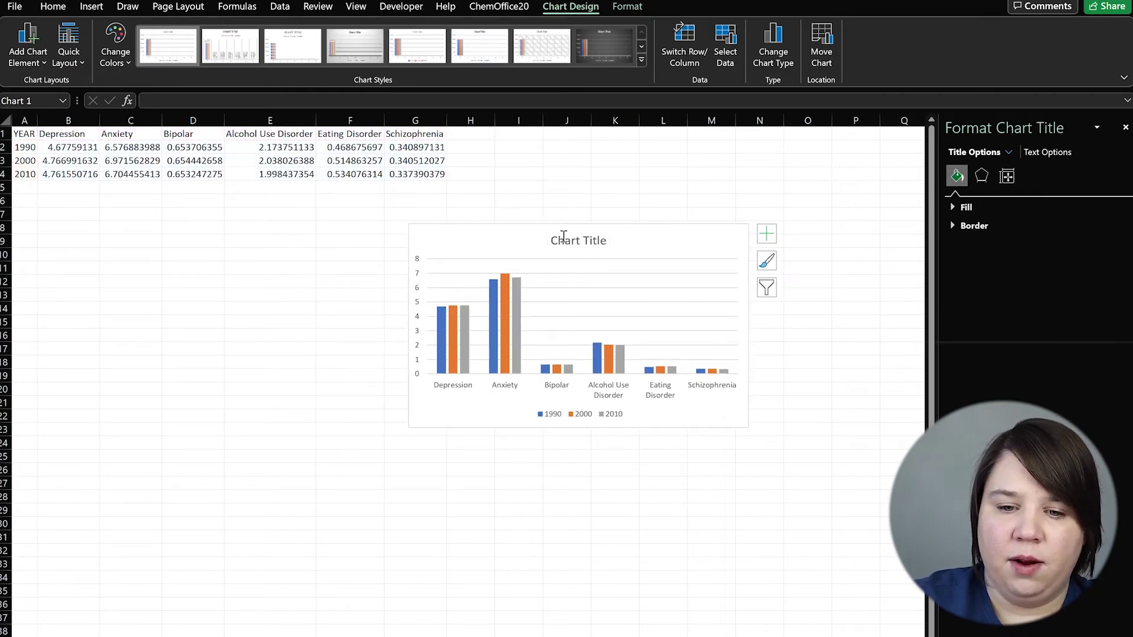
{"action": "key", "text": "Delete"}
{"action": "left_click", "coordinate": [686, 172]}
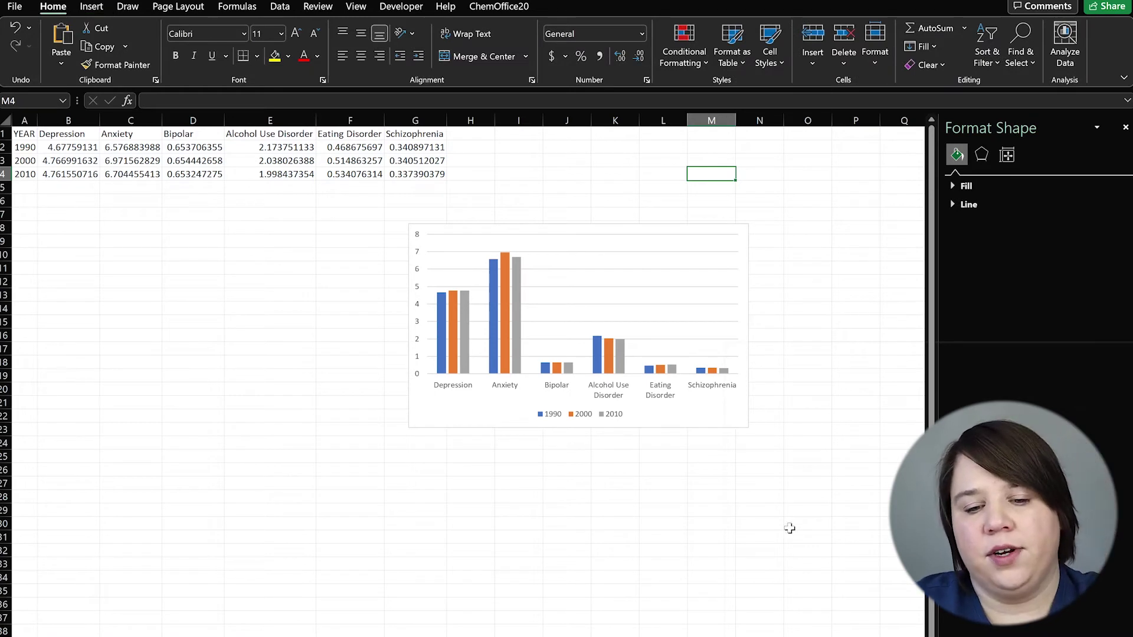
{"action": "left_click_drag", "start_coordinate": [570, 226], "coordinate": [652, 140]}
Insert a second 2-D clustered column chart from the disorder names and values in B1:G4
{"action": "left_click", "coordinate": [350, 295]}
{"action": "left_click_drag", "start_coordinate": [59, 133], "coordinate": [439, 176]}
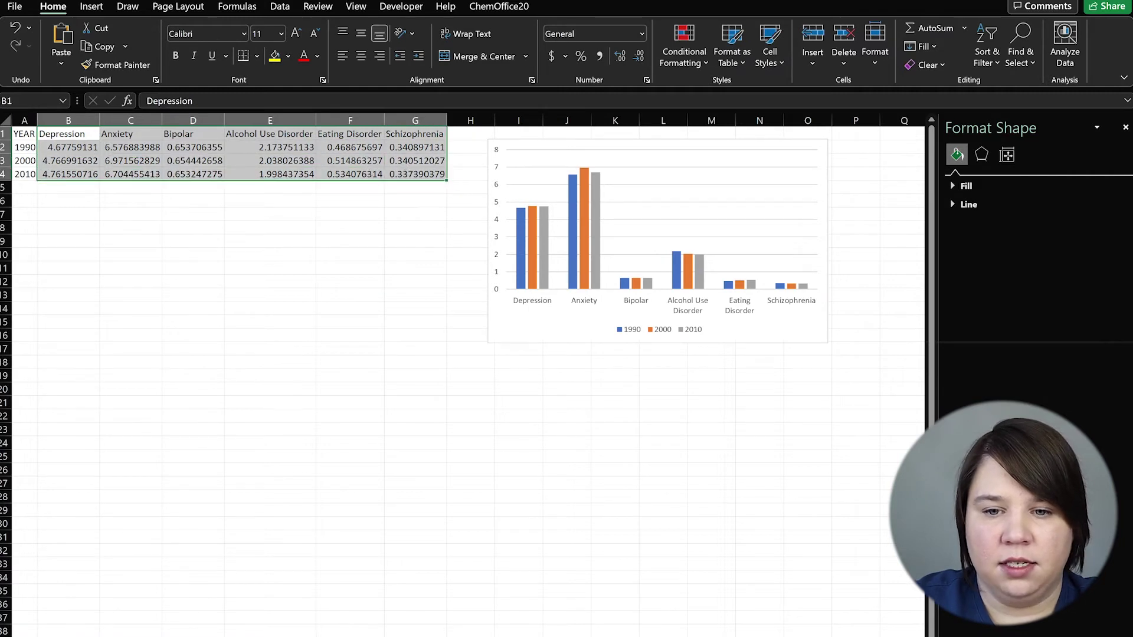
{"action": "left_click", "coordinate": [91, 6]}
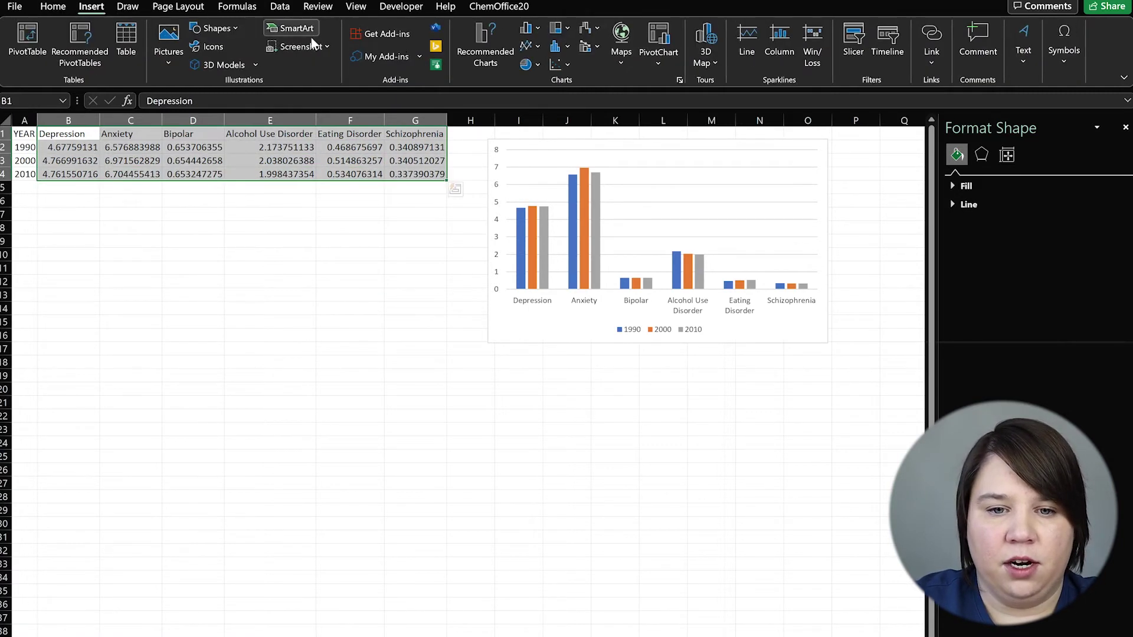
{"action": "left_click", "coordinate": [534, 29]}
{"action": "left_click", "coordinate": [538, 81]}
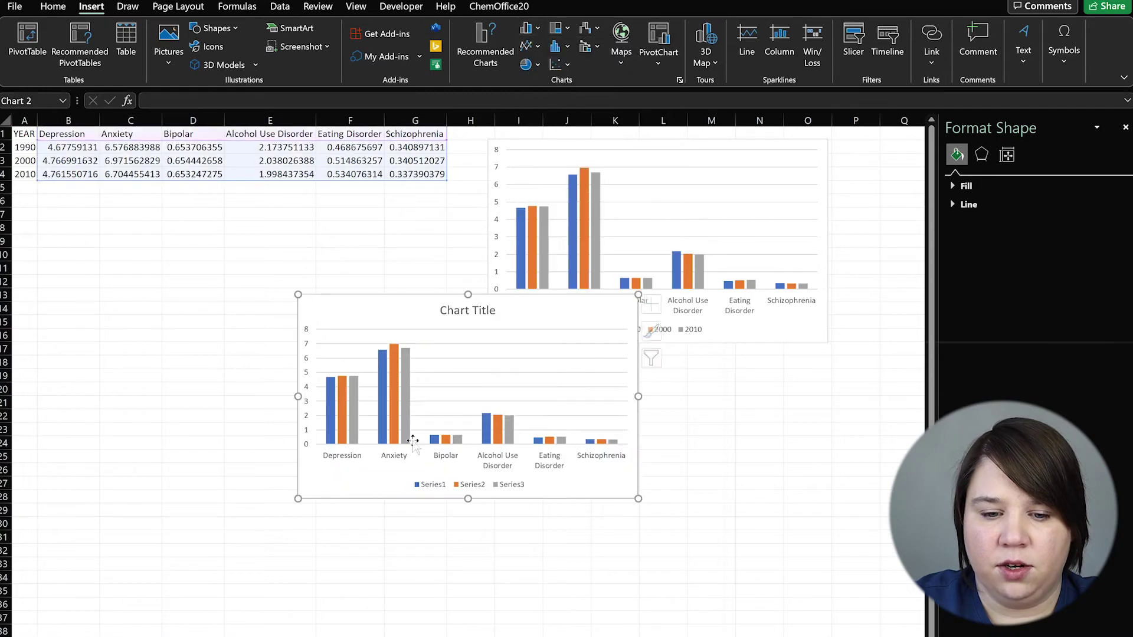
{"action": "left_click", "coordinate": [441, 307]}
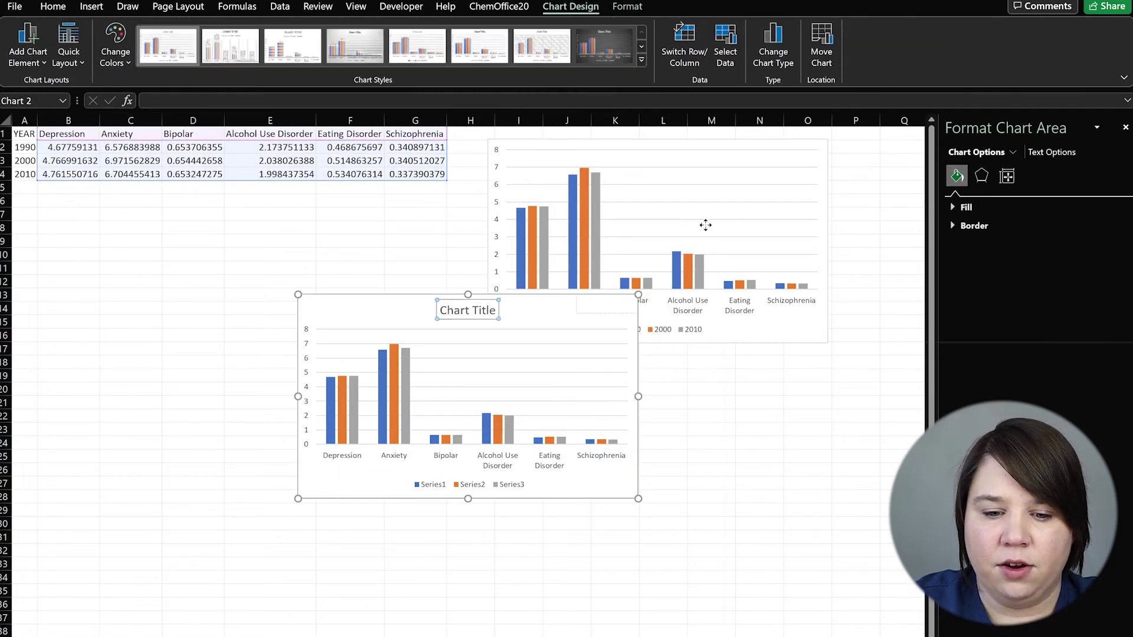
{"action": "left_click_drag", "start_coordinate": [420, 314], "coordinate": [392, 296]}
{"action": "left_click", "coordinate": [481, 341]}
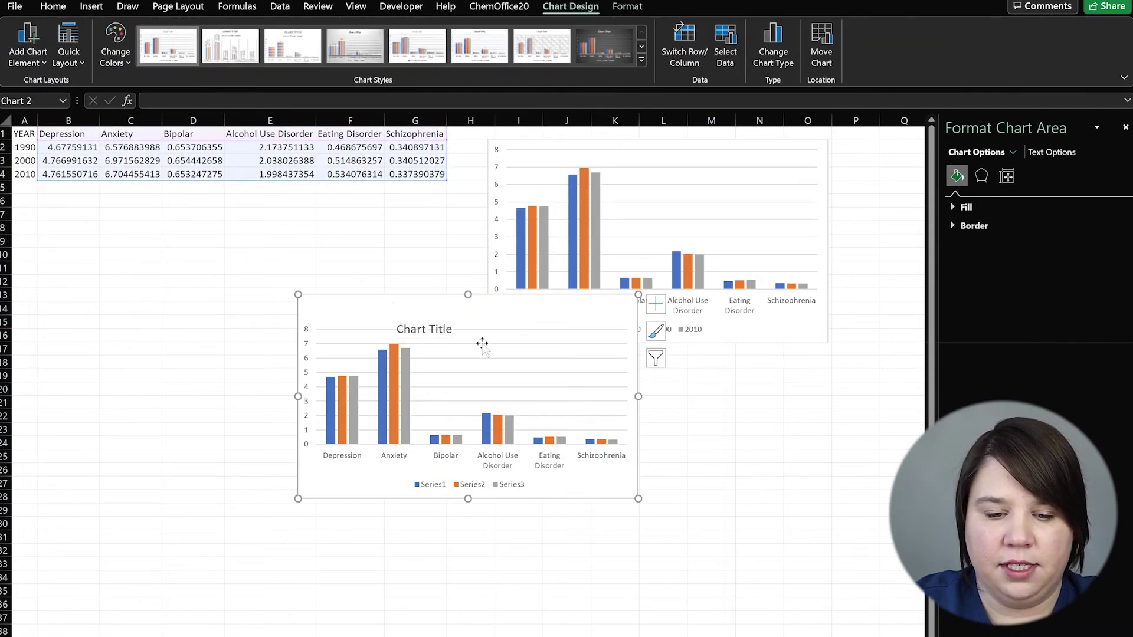
{"action": "key", "text": "ctrl+z"}
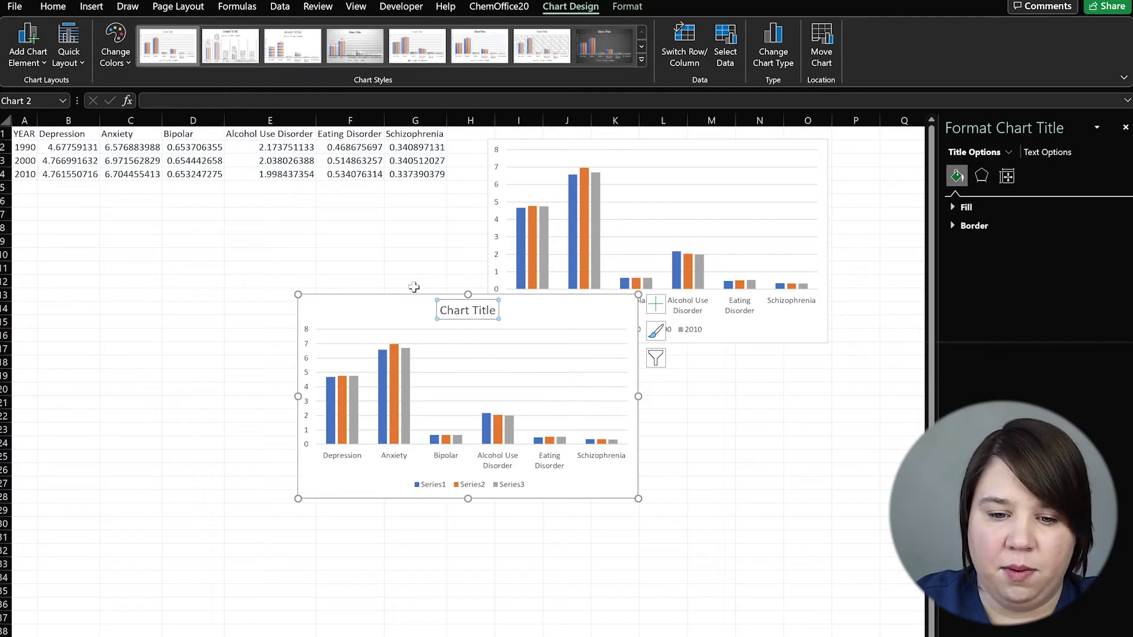
Place the second grouped chart below the first and take its first series name from cell A2
{"action": "left_click_drag", "start_coordinate": [408, 295], "coordinate": [588, 351]}
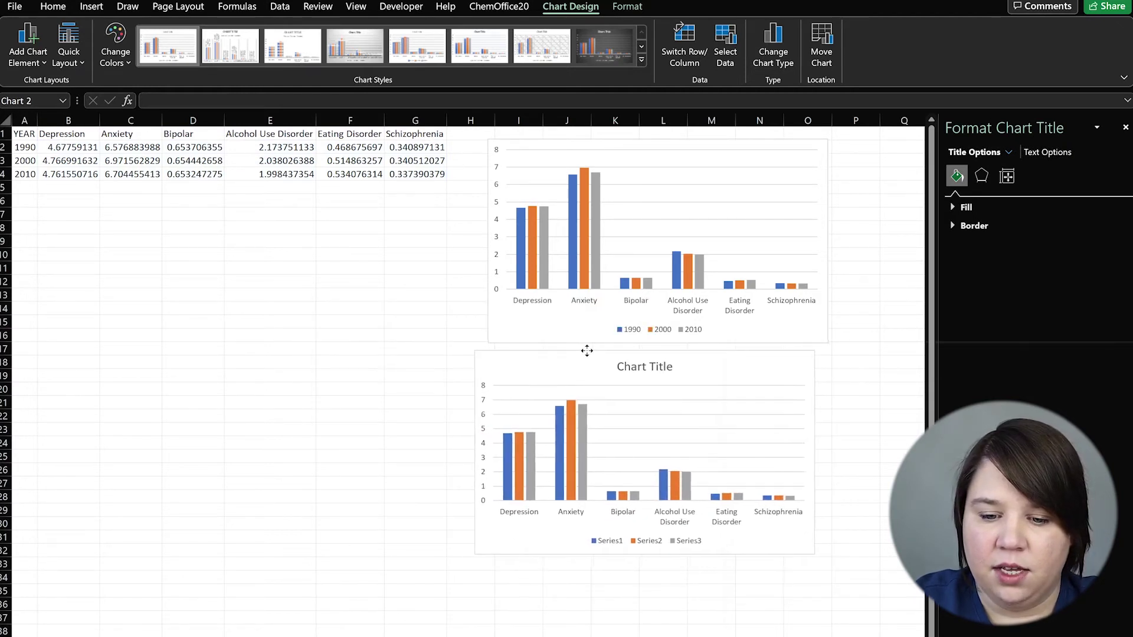
{"action": "left_click", "coordinate": [612, 543]}
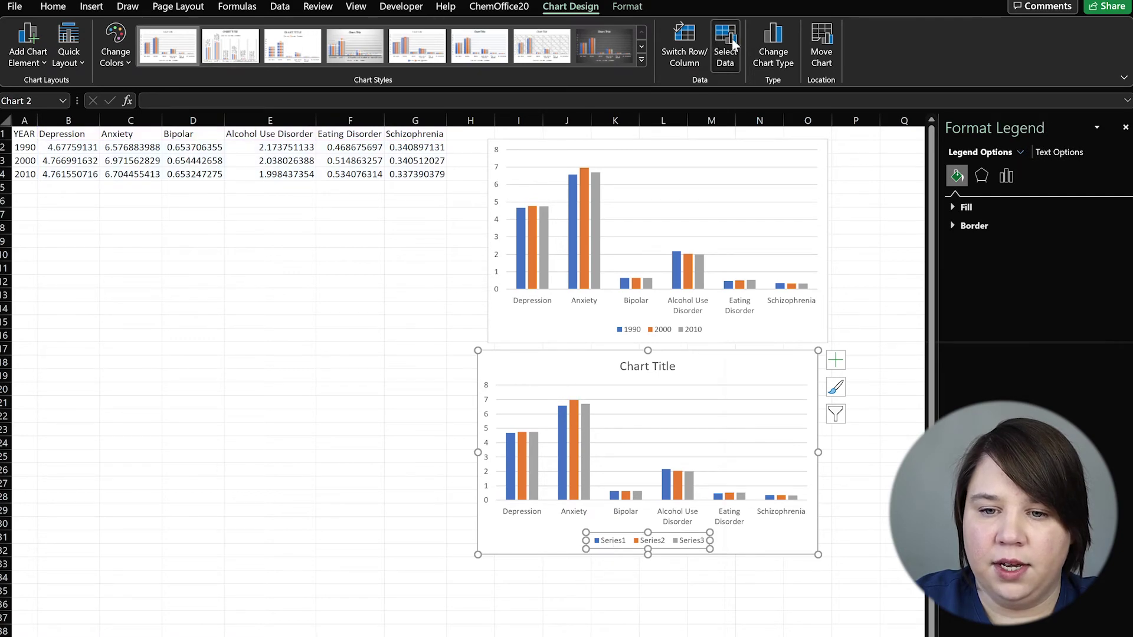
{"action": "left_click", "coordinate": [731, 37]}
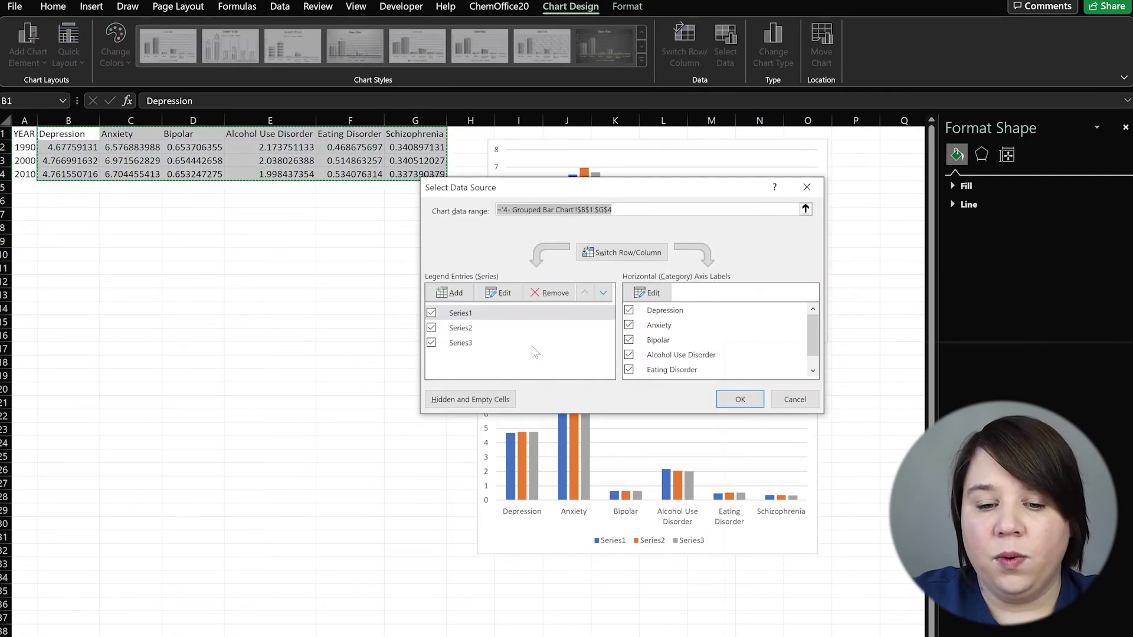
{"action": "left_click", "coordinate": [506, 293]}
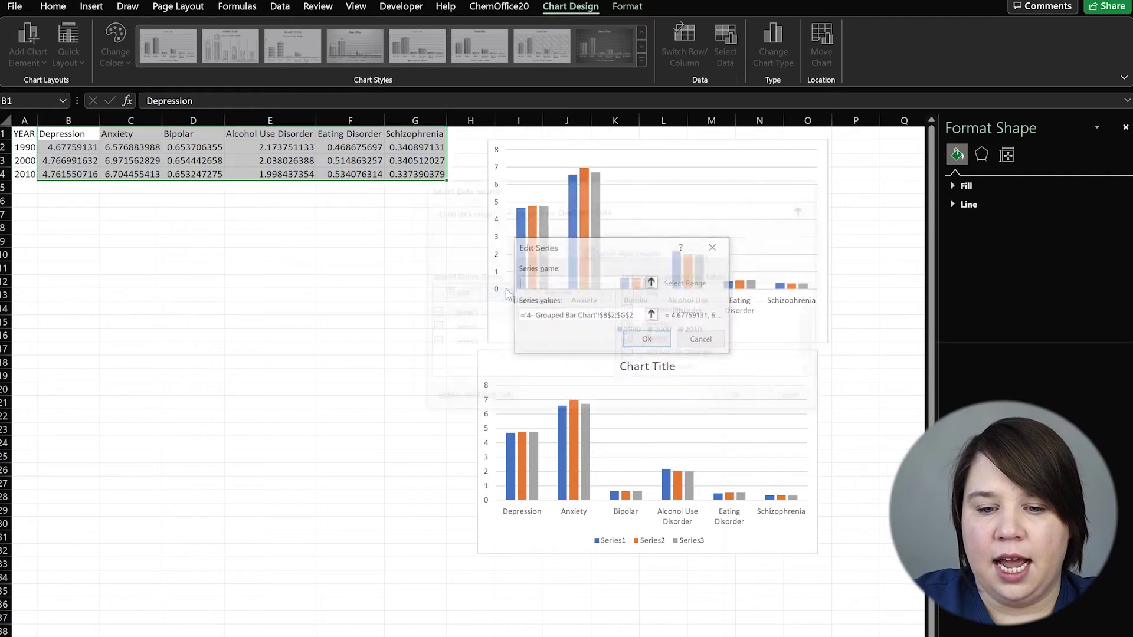
{"action": "left_click", "coordinate": [30, 151]}
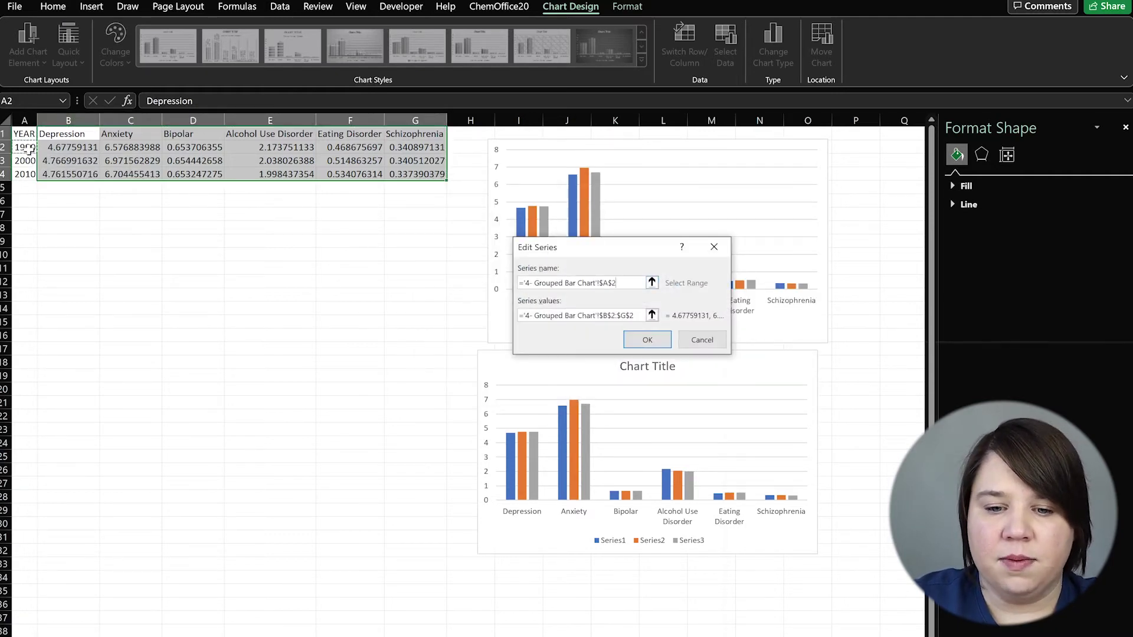
{"action": "left_click", "coordinate": [647, 340]}
Edit the lower chart's second series to take its name from cell A3
{"action": "left_click", "coordinate": [473, 327]}
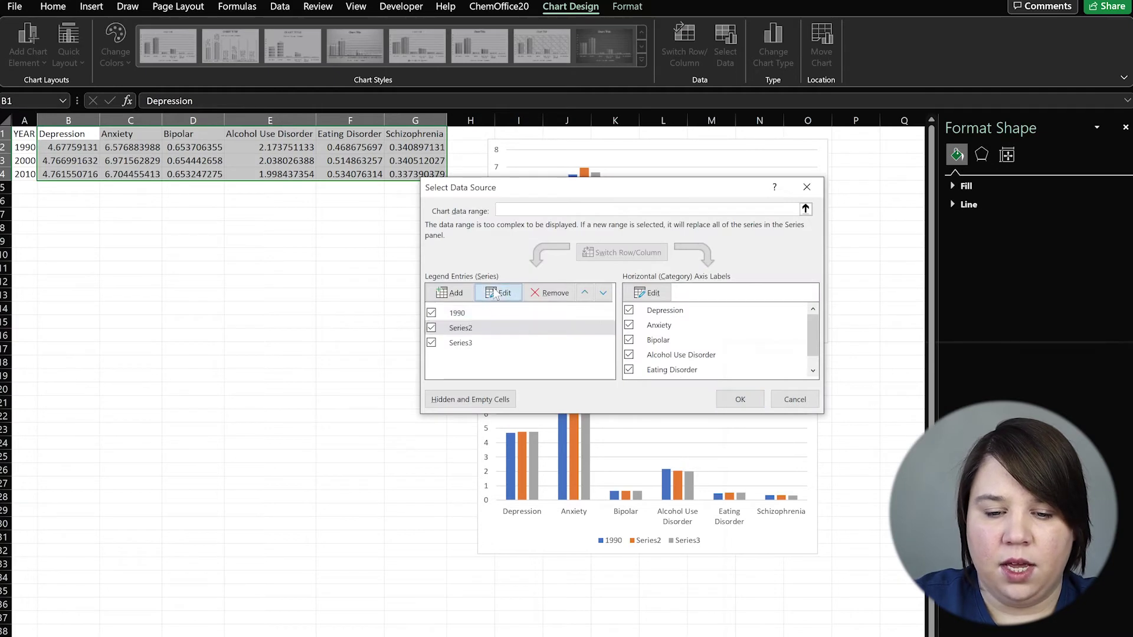
{"action": "left_click", "coordinate": [494, 294]}
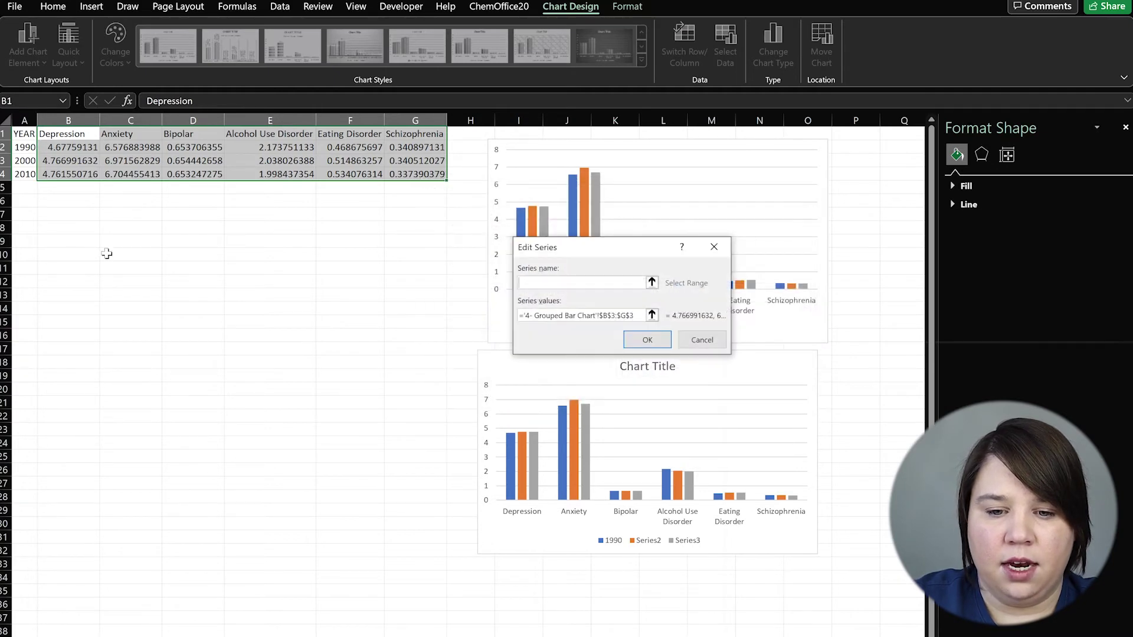
{"action": "left_click", "coordinate": [31, 159]}
{"action": "left_click", "coordinate": [648, 340]}
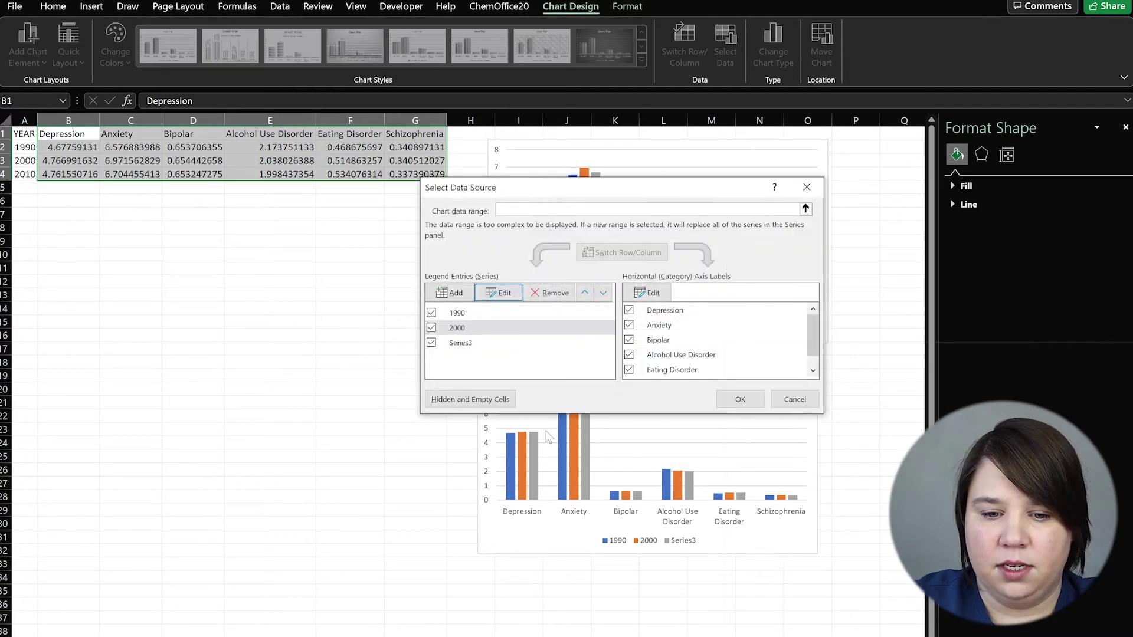
Edit the lower chart's third series to take its name from cell A4, and apply the chart's data changes
{"action": "left_click", "coordinate": [460, 343]}
{"action": "left_click", "coordinate": [499, 292]}
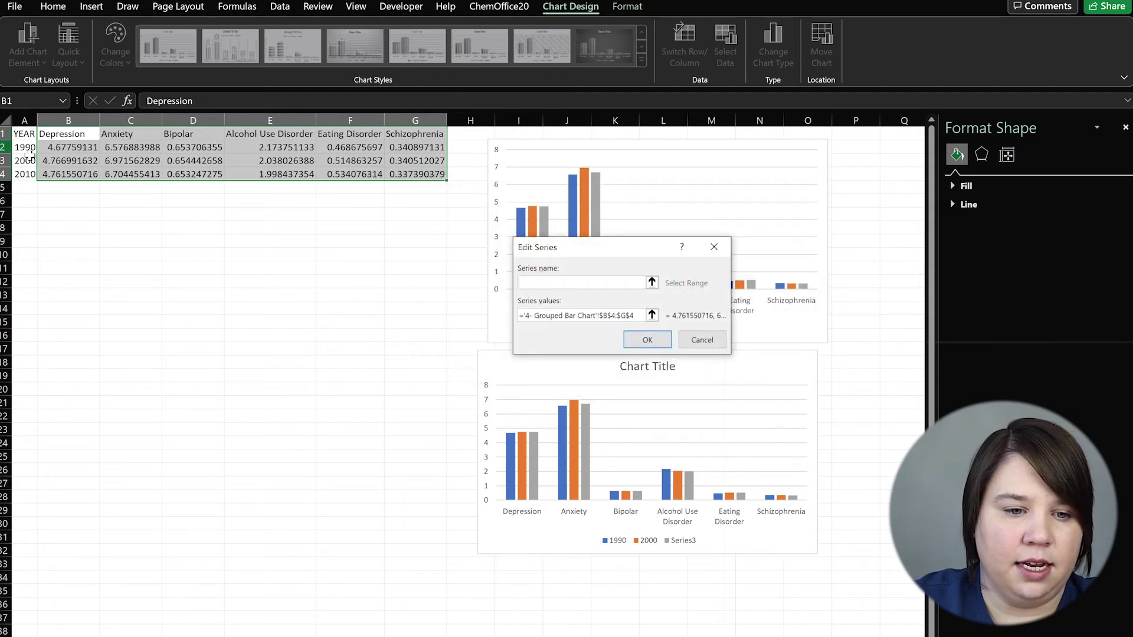
{"action": "left_click", "coordinate": [28, 174]}
{"action": "left_click", "coordinate": [647, 343]}
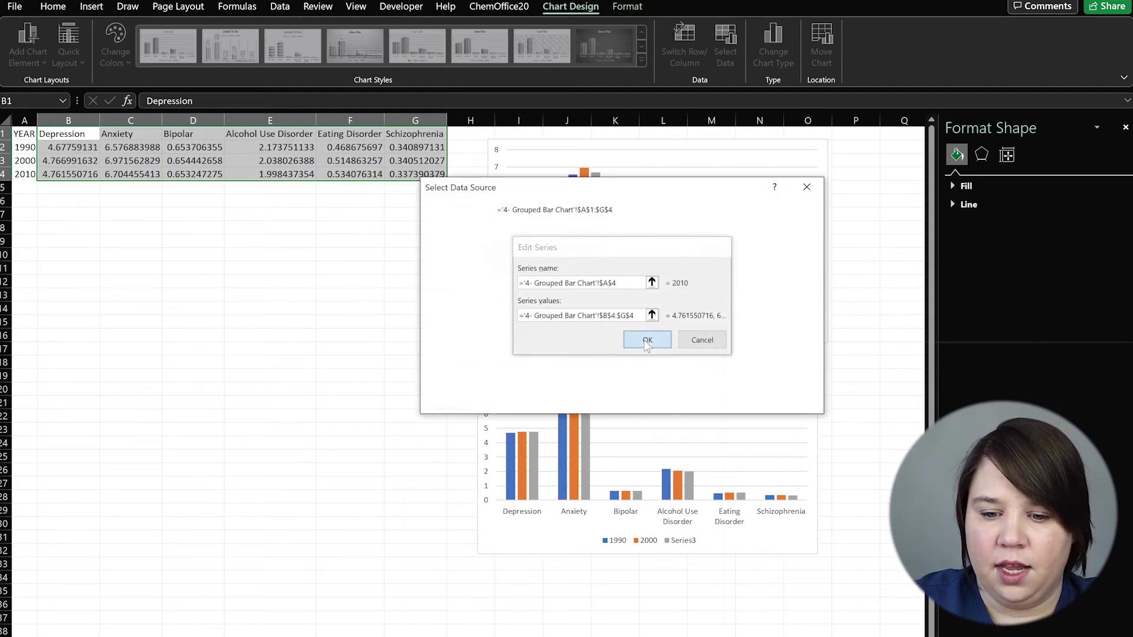
{"action": "left_click", "coordinate": [739, 401]}
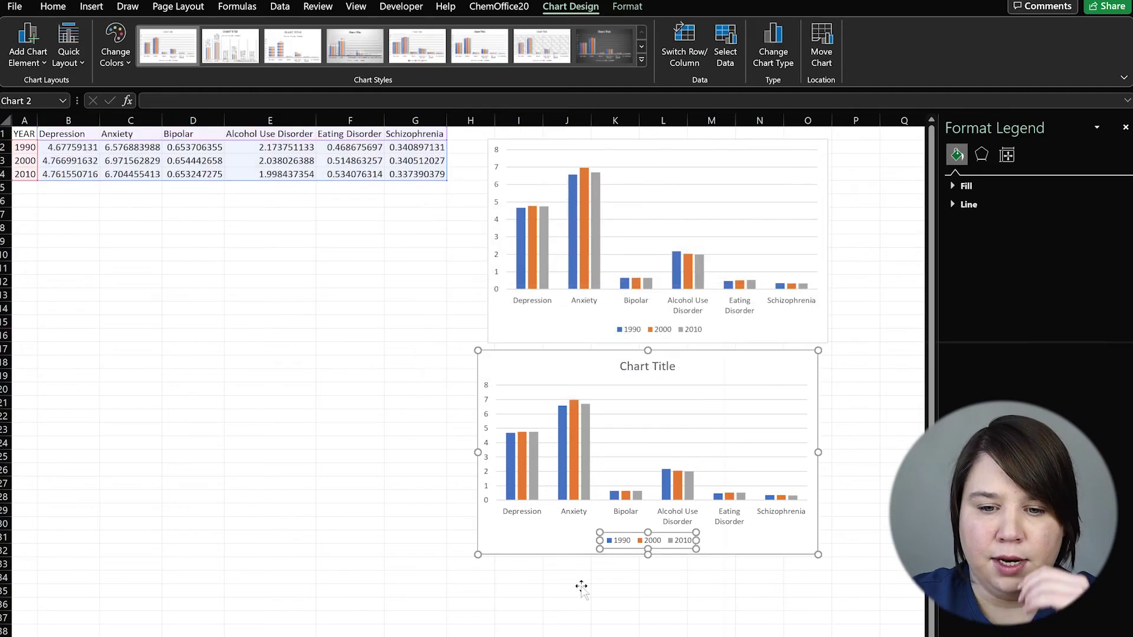
Shift the lower chart slightly to the right and delete its chart title
{"action": "left_click", "coordinate": [575, 603]}
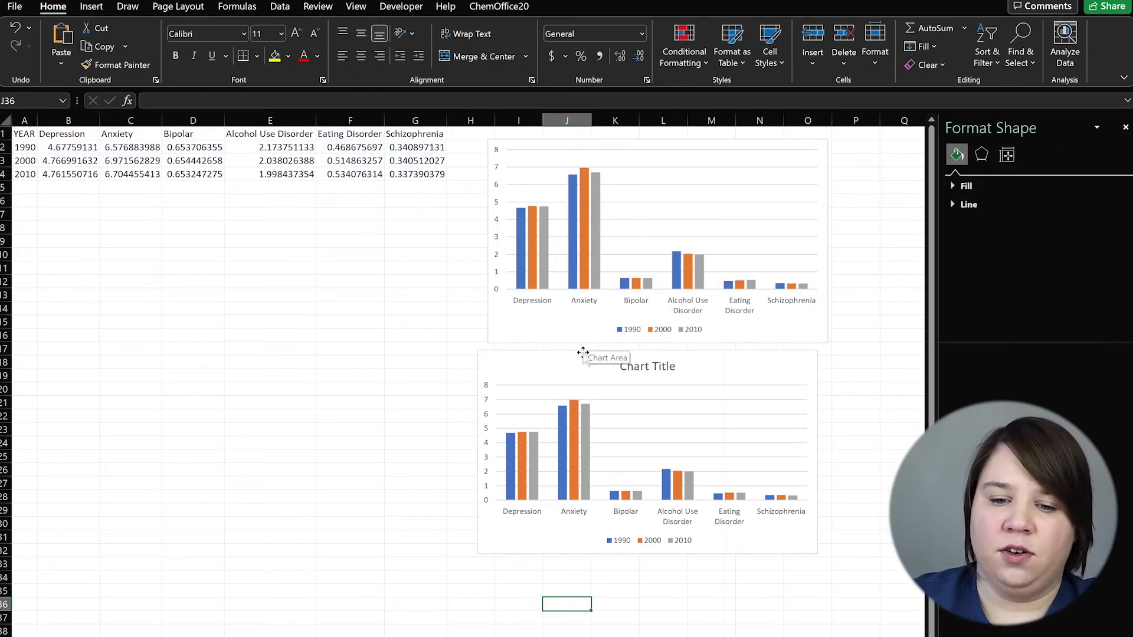
{"action": "mouse_move", "coordinate": [580, 355]}
{"action": "left_mouse_down"}
{"action": "mouse_move", "coordinate": [617, 357]}
{"action": "mouse_move", "coordinate": [588, 357]}
{"action": "left_mouse_up"}
{"action": "left_click", "coordinate": [434, 415]}
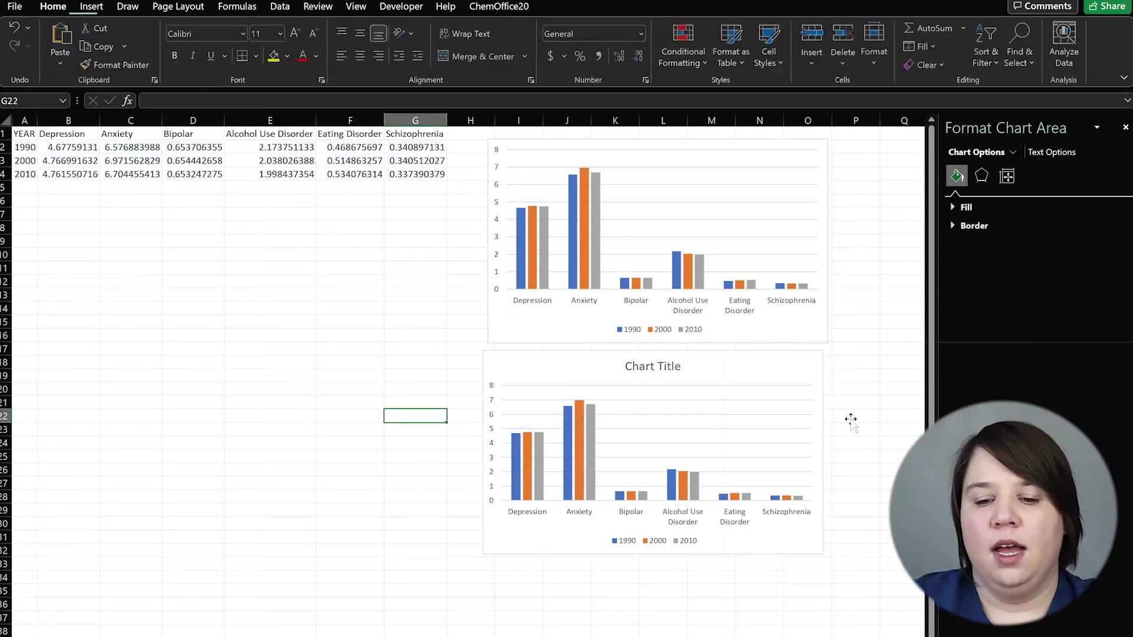
{"action": "left_click", "coordinate": [640, 361]}
{"action": "key", "text": "Delete"}
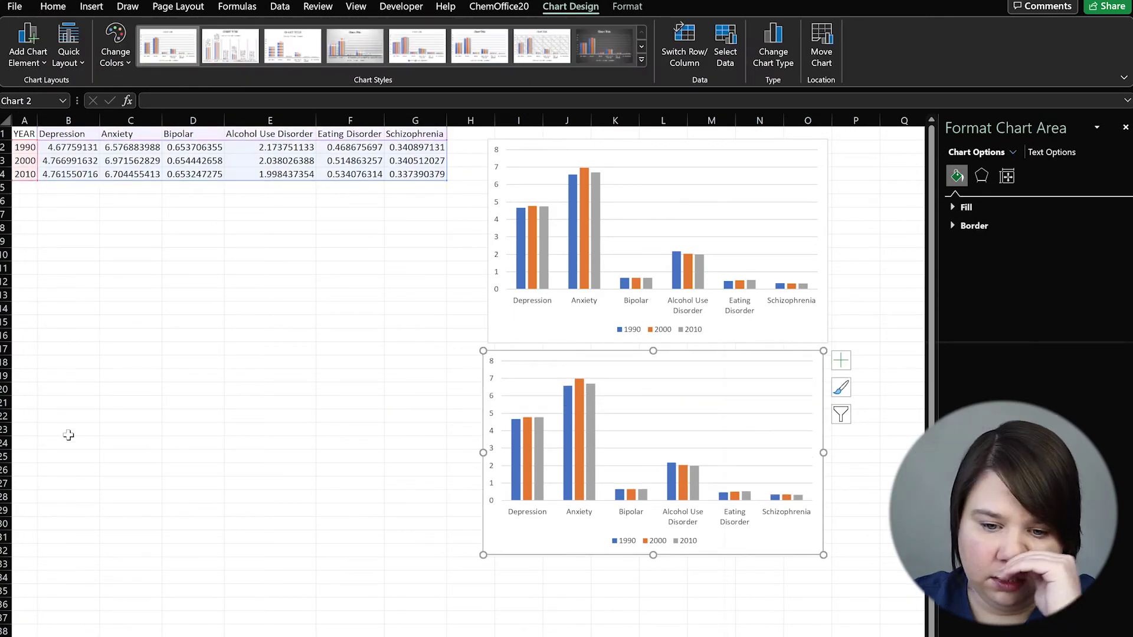
Add axis titles to the lower chart, keeping only the vertical one, and select its placeholder text
{"action": "left_click", "coordinate": [840, 361]}
{"action": "left_click", "coordinate": [867, 399]}
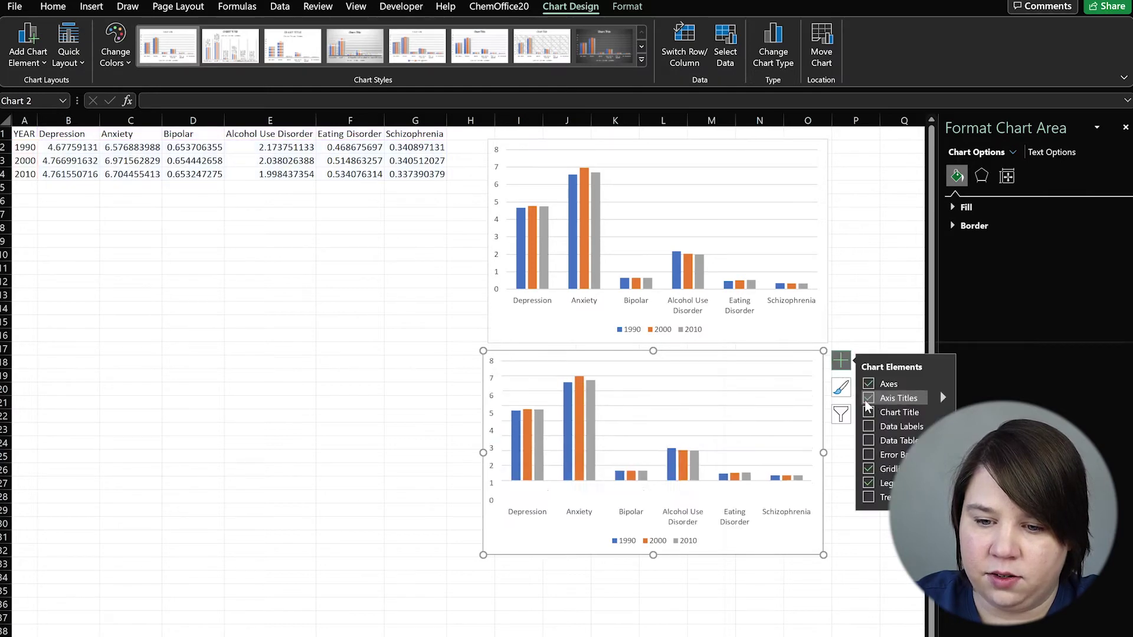
{"action": "left_click", "coordinate": [664, 516]}
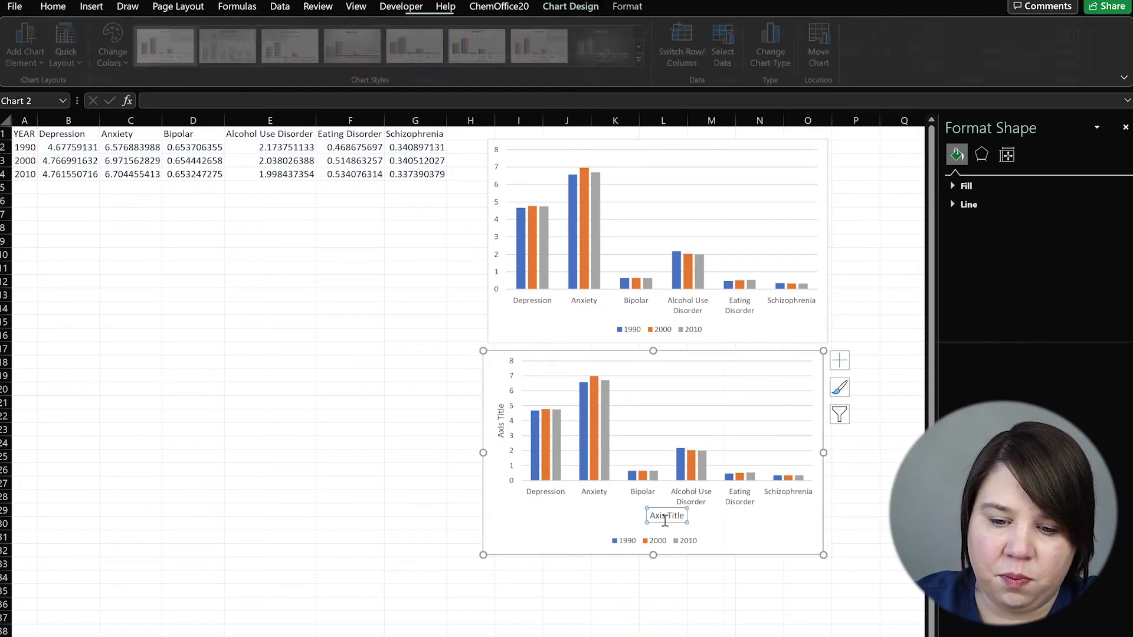
{"action": "key", "text": "Delete"}
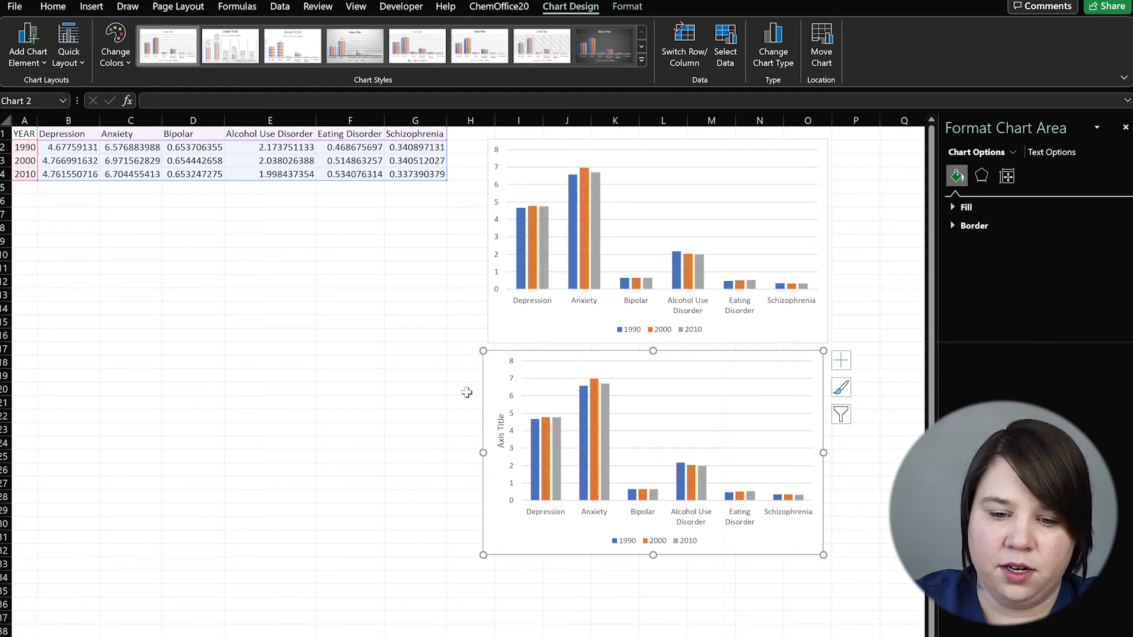
{"action": "left_click", "coordinate": [500, 431]}
{"action": "left_click_drag", "start_coordinate": [501, 413], "coordinate": [498, 460]}
{"action": "type", "text": "Depression"}
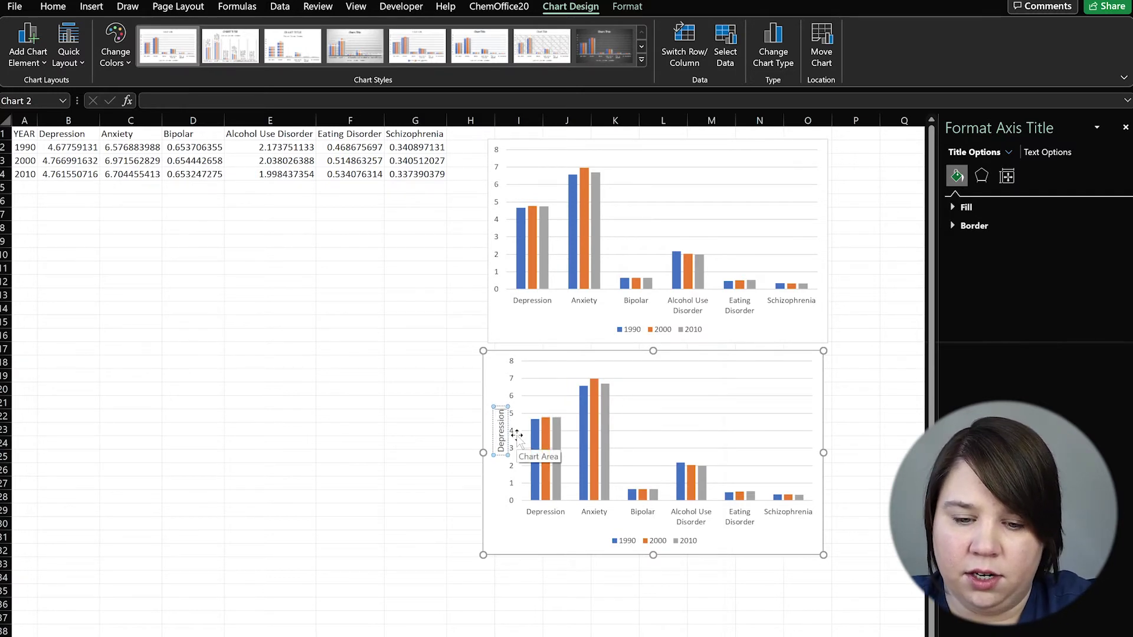
{"action": "key", "text": "BackSpace"}
{"action": "key", "text": "BackSpace"}
{"action": "key", "text": "BackSpace"}
{"action": "key", "text": "BackSpace"}
{"action": "key", "text": "BackSpace"}
{"action": "key", "text": "BackSpace"}
{"action": "key", "text": "BackSpace"}
{"action": "key", "text": "BackSpace"}
{"action": "key", "text": "BackSpace"}
Enter "Prevalence (%)" as the lower chart's vertical axis title
{"action": "type", "text": "Pr"}
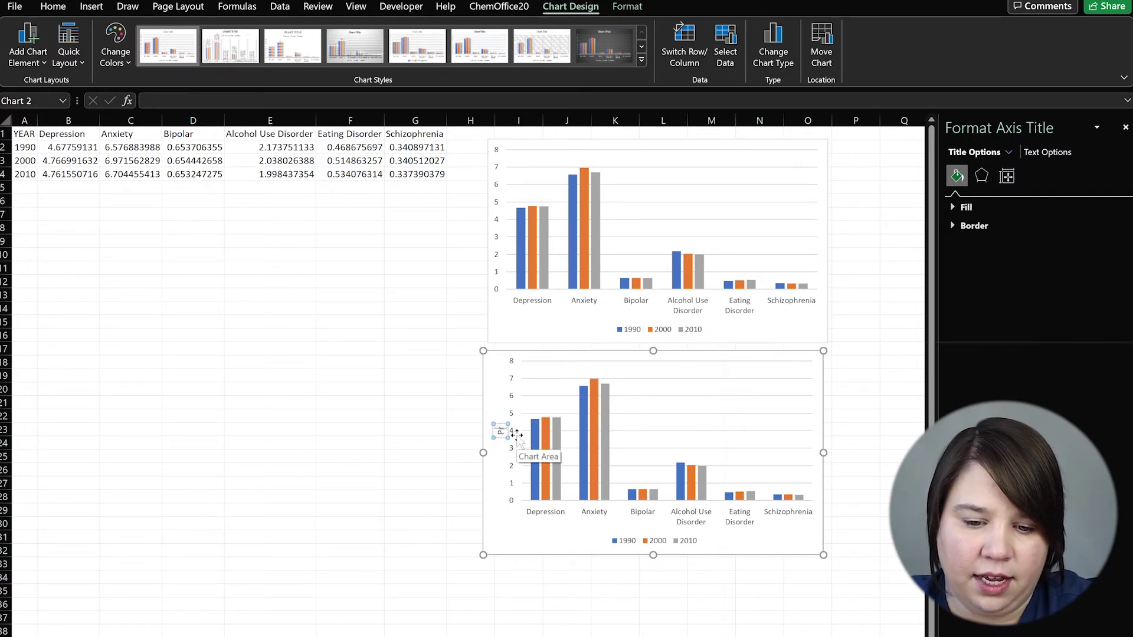
{"action": "type", "text": "evalence (%)"}
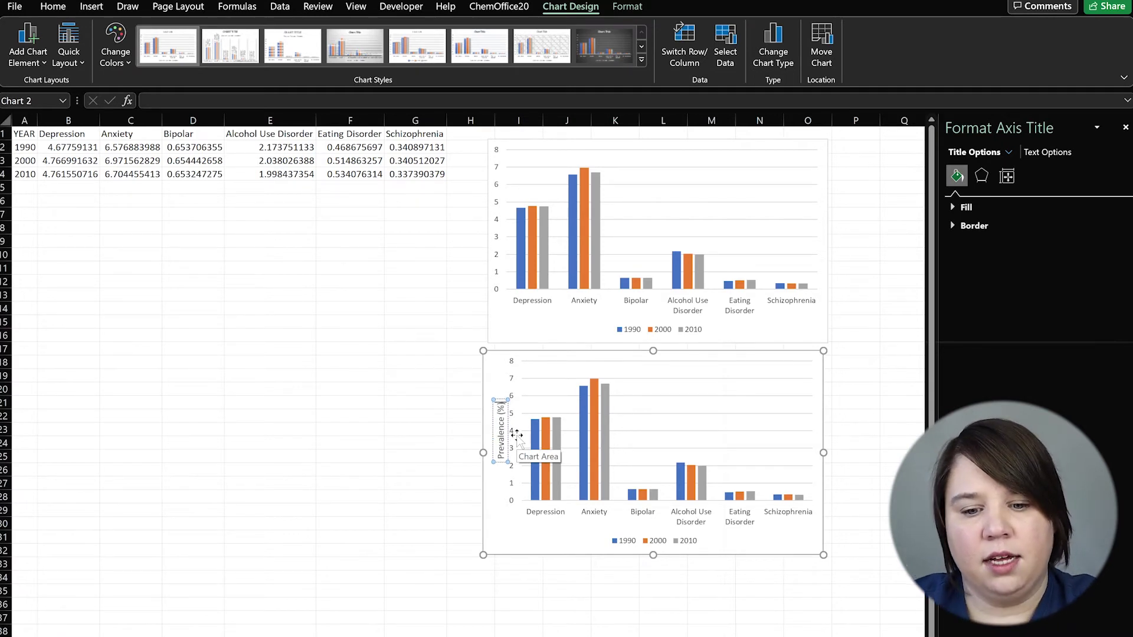
{"action": "left_click", "coordinate": [283, 550]}
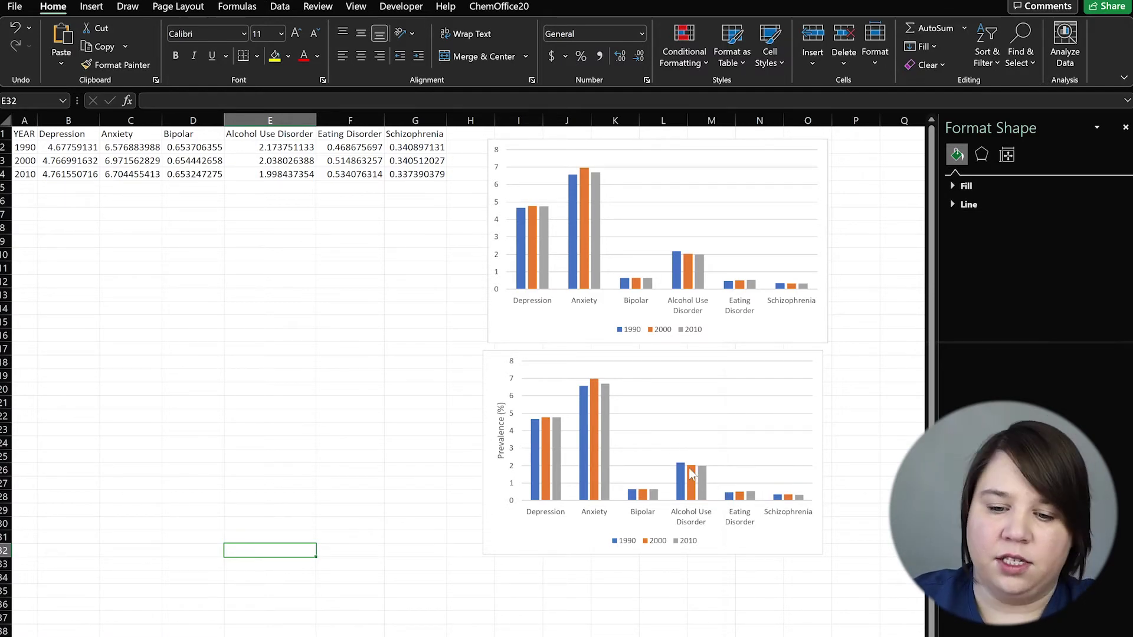
Align the lower grouped chart beneath the upper one, around columns H to O and rows 18 to 32
{"action": "left_click", "coordinate": [740, 543]}
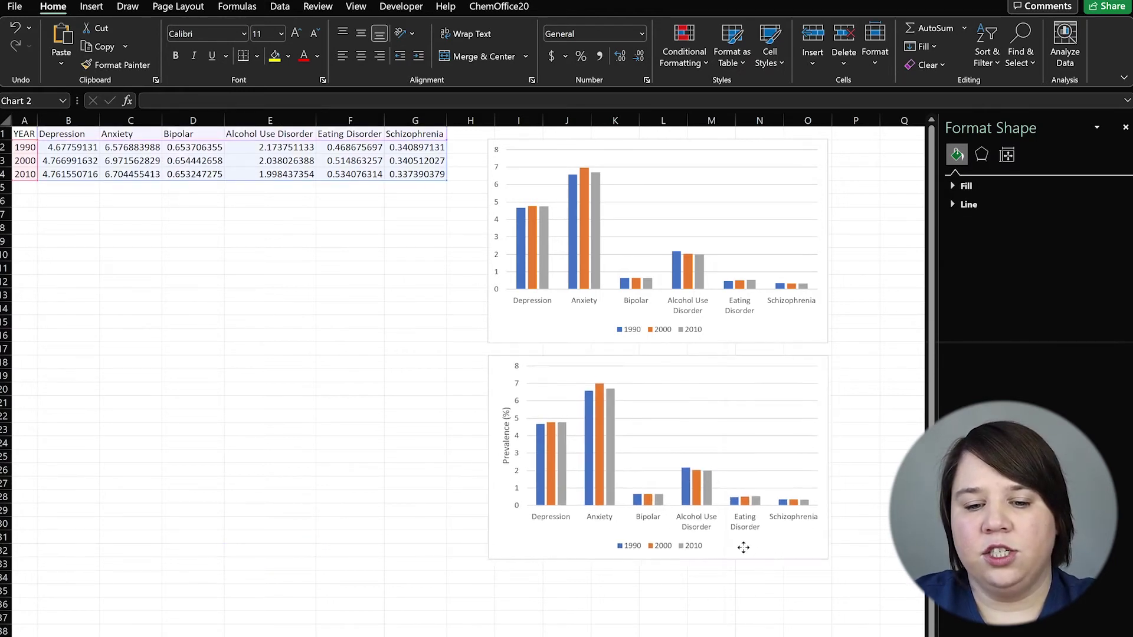
{"action": "left_click", "coordinate": [530, 508]}
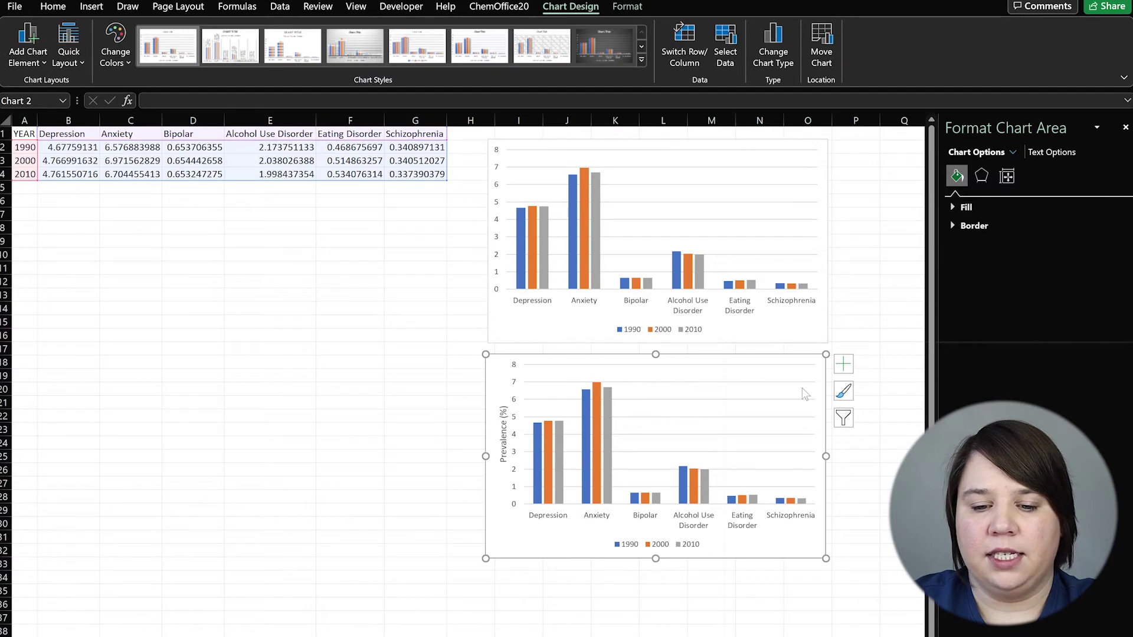
{"action": "left_click", "coordinate": [273, 307]}
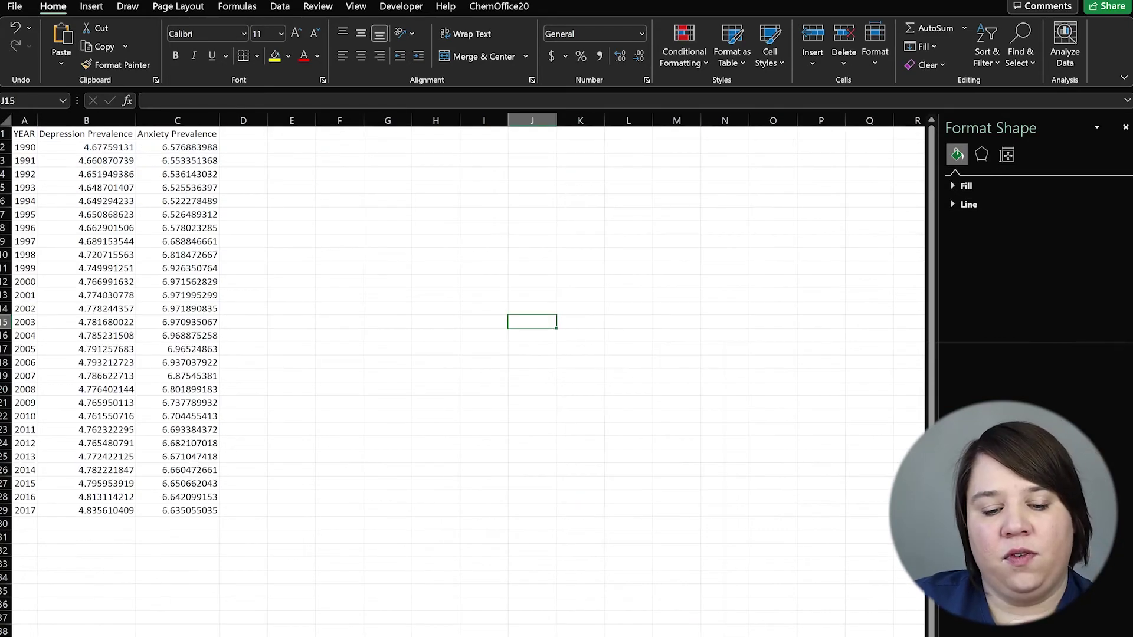
{"action": "left_click", "coordinate": [546, 393]}
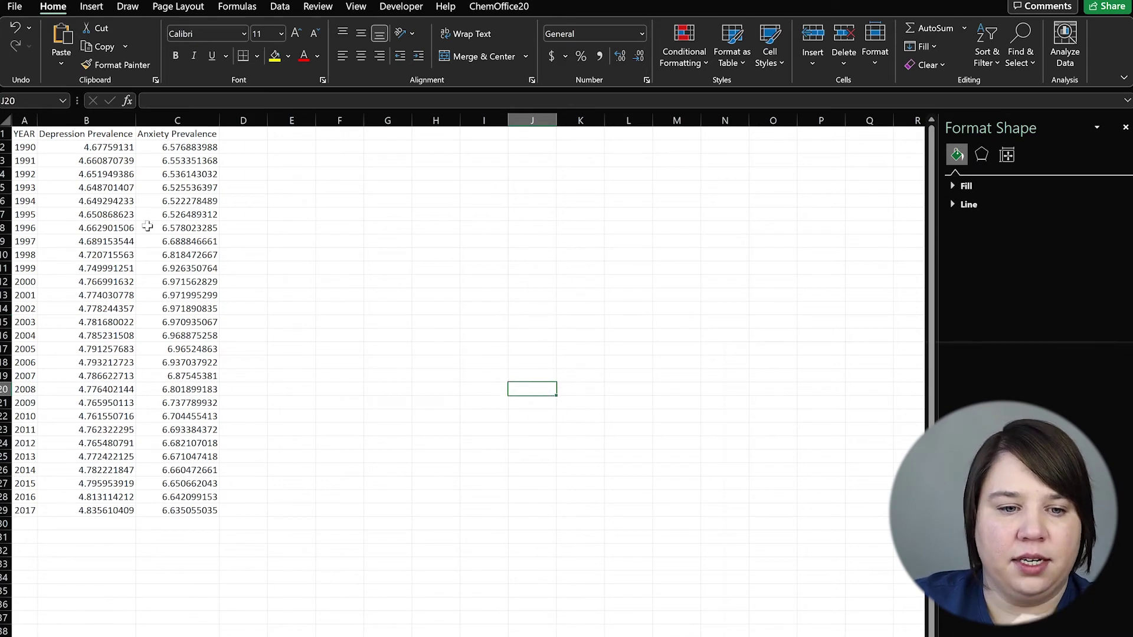
{"action": "left_click_drag", "start_coordinate": [26, 147], "coordinate": [6, 511]}
{"action": "left_click_drag", "start_coordinate": [118, 151], "coordinate": [186, 512]}
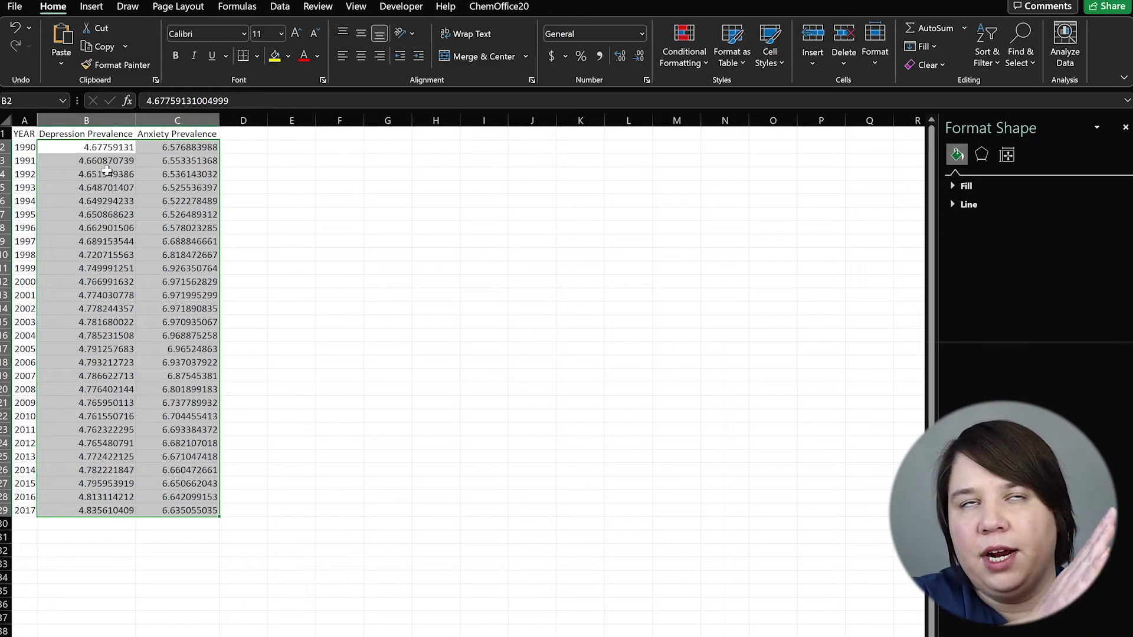
{"action": "left_click", "coordinate": [387, 362]}
Insert a scatter chart from the depression and anxiety values in B2:C29 and place it around columns H to N, rows 9 to 23
{"action": "left_click_drag", "start_coordinate": [80, 143], "coordinate": [162, 510]}
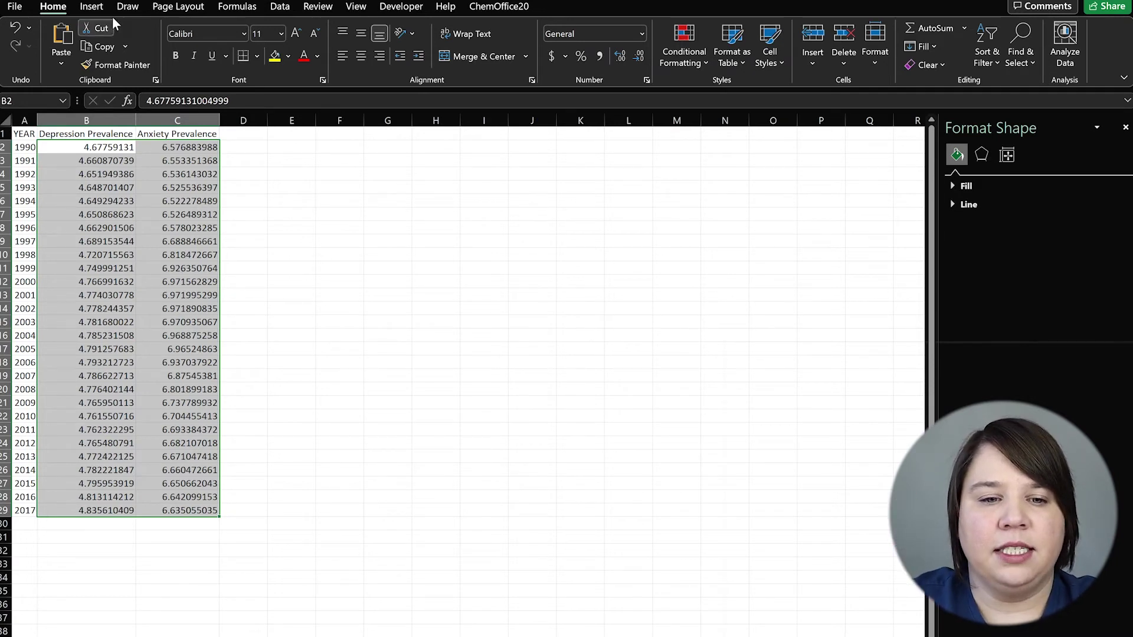
{"action": "left_click", "coordinate": [92, 7]}
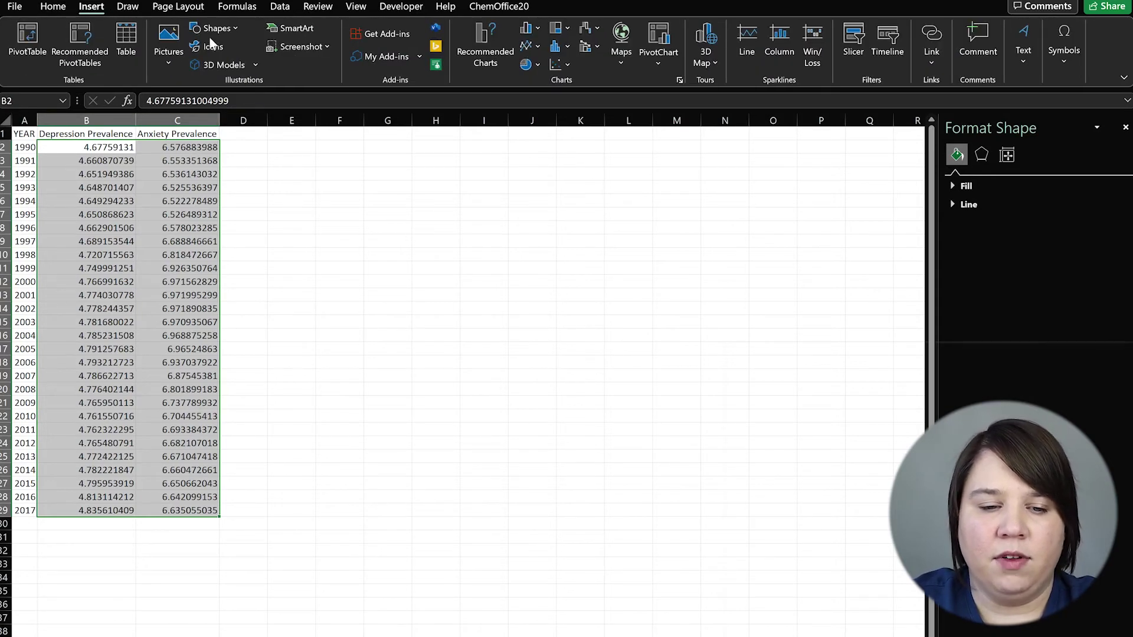
{"action": "left_click", "coordinate": [562, 63]}
{"action": "left_click", "coordinate": [571, 116]}
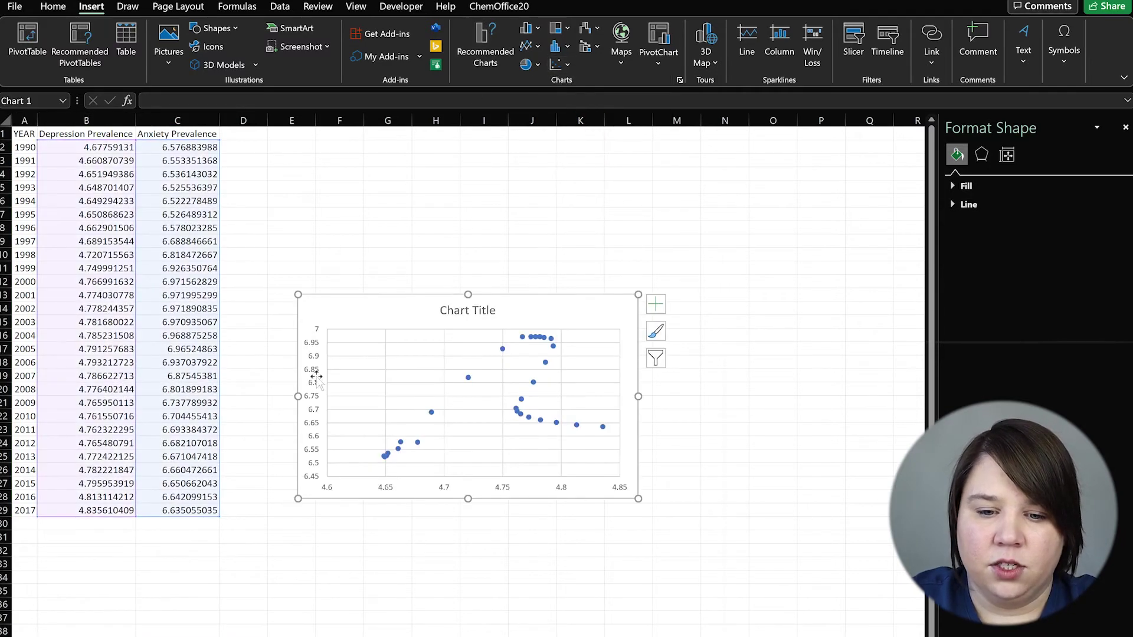
{"action": "left_click_drag", "start_coordinate": [495, 301], "coordinate": [601, 243]}
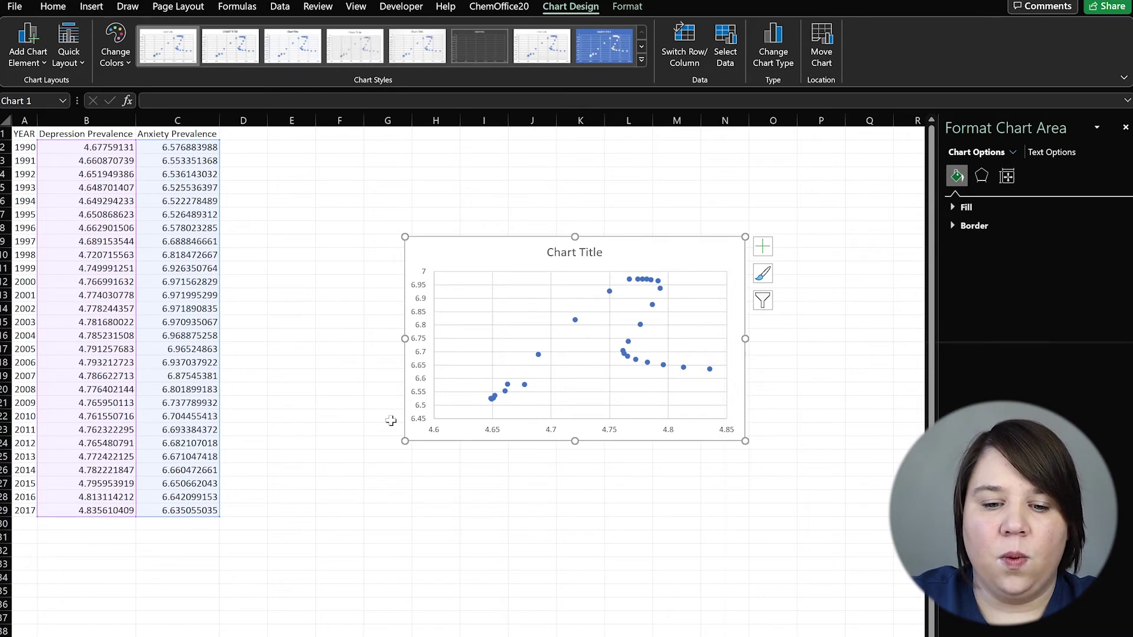
{"action": "left_click", "coordinate": [775, 240]}
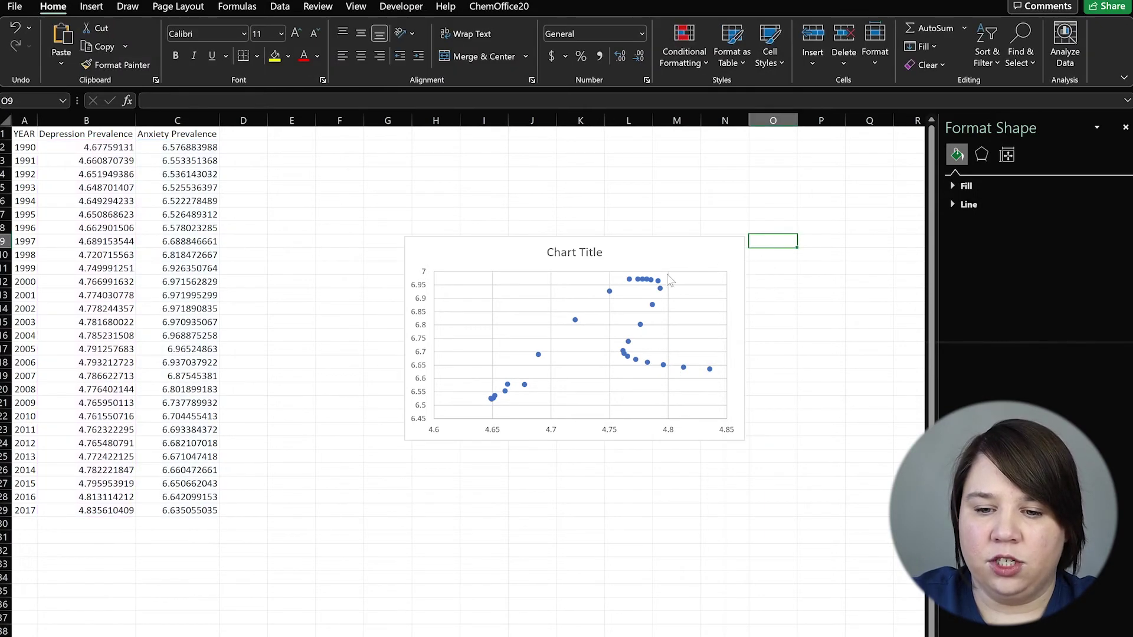
Add axis titles to the scatter chart and delete its chart title
{"action": "left_click", "coordinate": [668, 280]}
{"action": "left_click", "coordinate": [762, 247]}
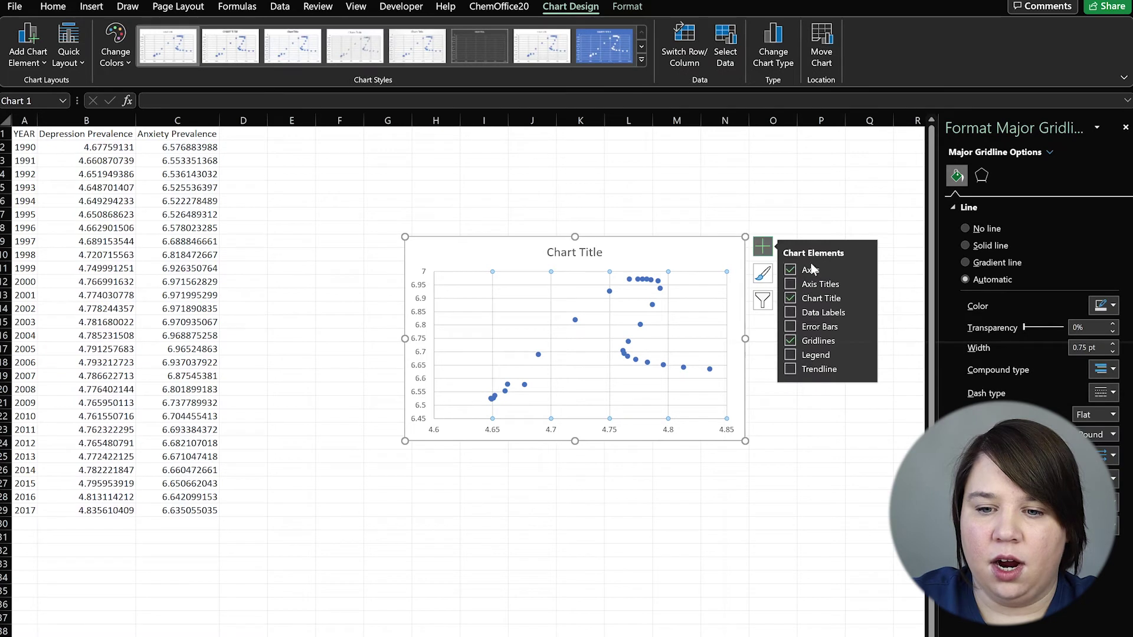
{"action": "left_click", "coordinate": [795, 284]}
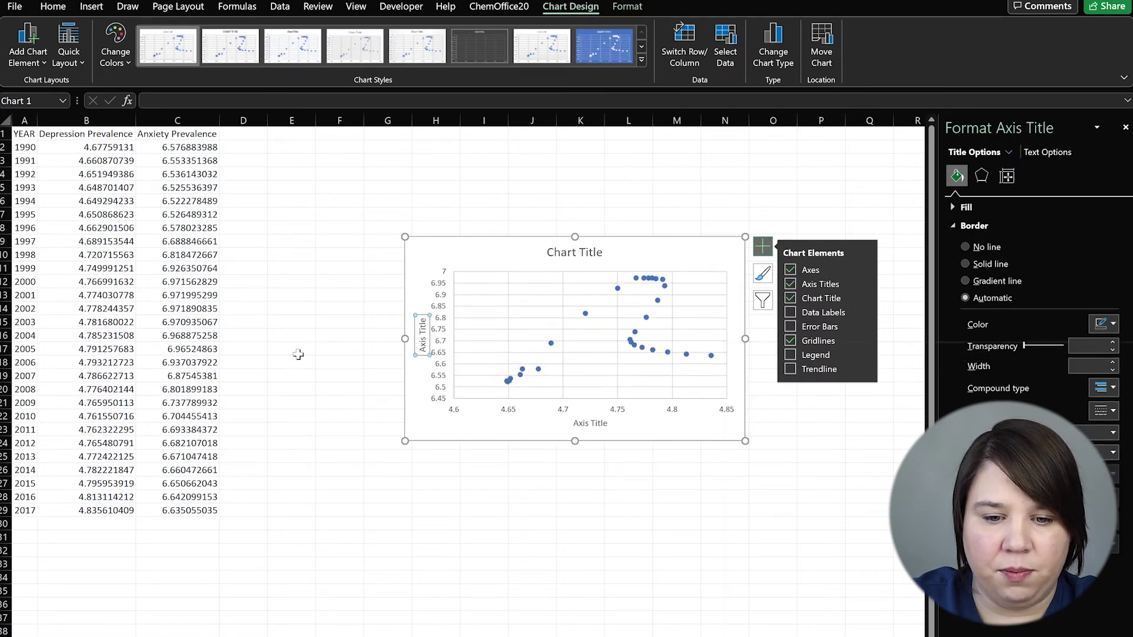
{"action": "left_click", "coordinate": [590, 246]}
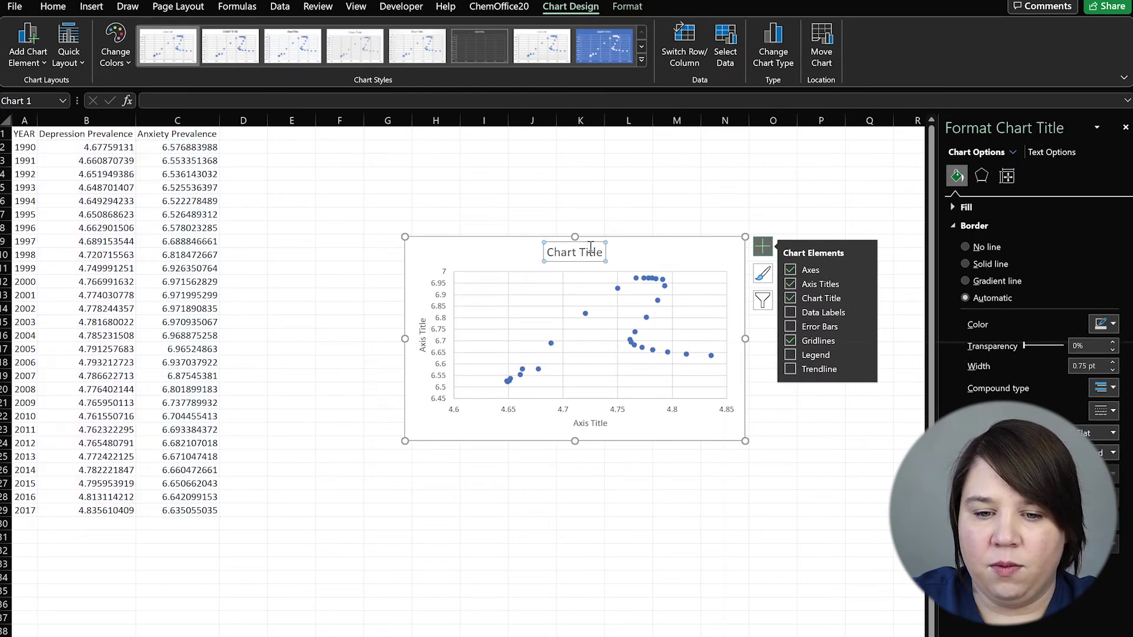
{"action": "key", "text": "Delete"}
Enter "Depression Prevalence (%)" as the scatter chart's horizontal axis title, correcting the first word from "Anxiety" to "Depression"
{"action": "left_click", "coordinate": [592, 425]}
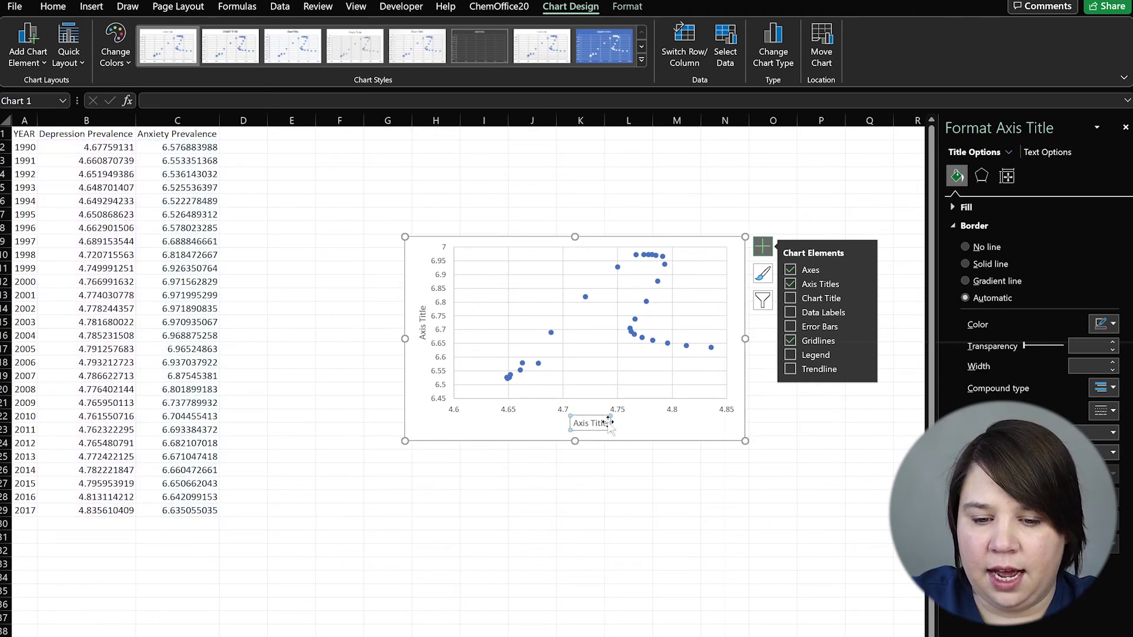
{"action": "left_click_drag", "start_coordinate": [608, 423], "coordinate": [575, 423]}
{"action": "type", "text": "An"}
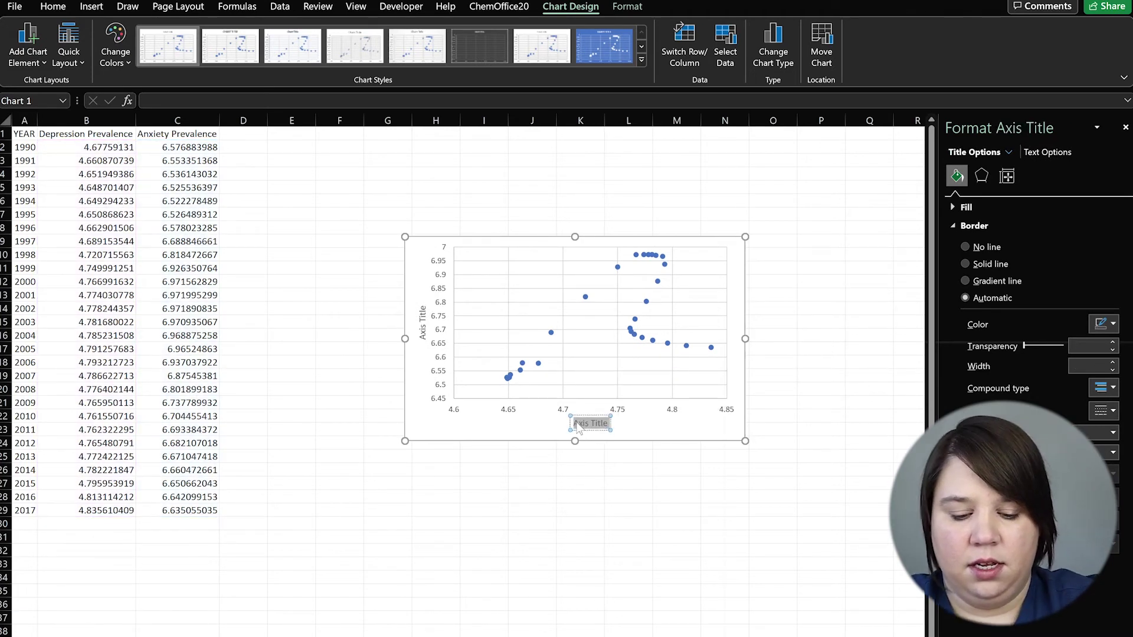
{"action": "type", "text": "xiety Prev"}
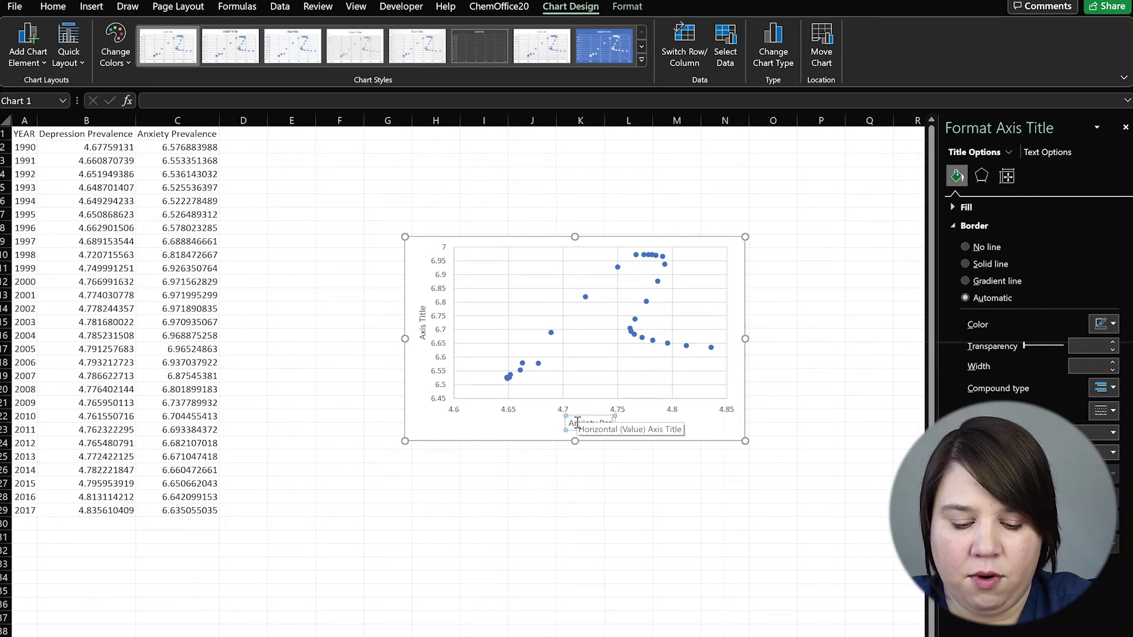
{"action": "type", "text": "alence ("}
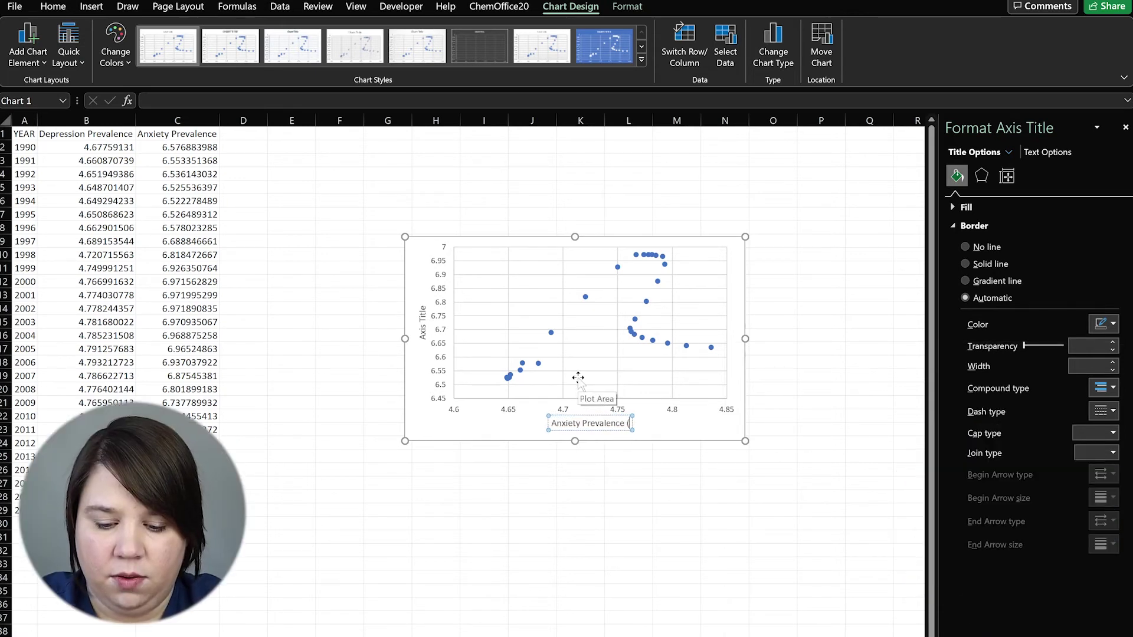
{"action": "type", "text": "%)"}
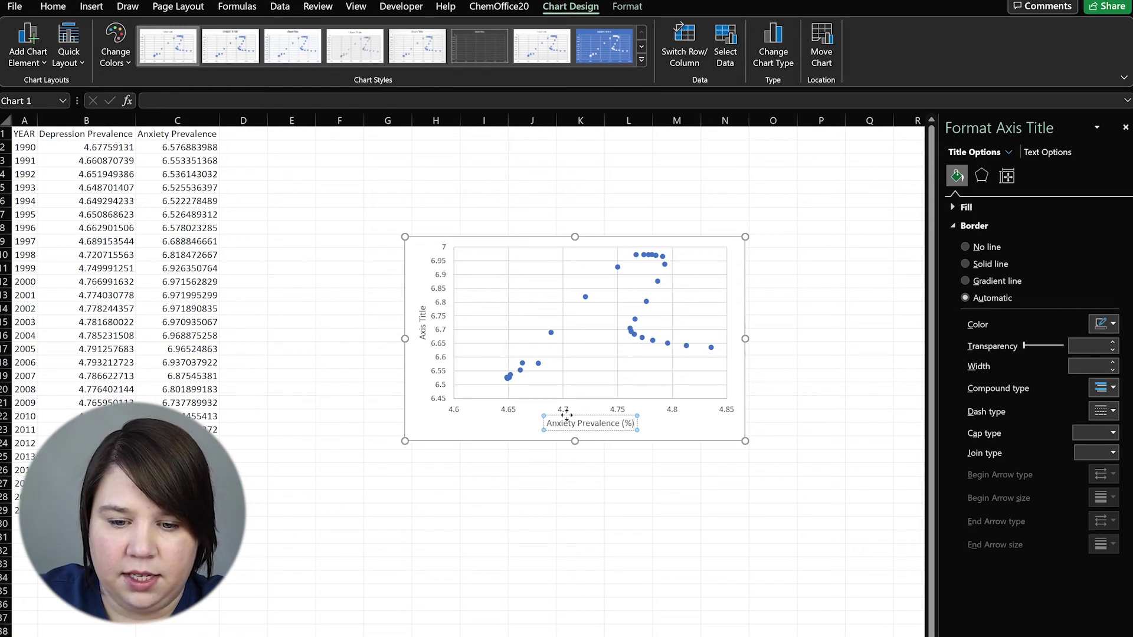
{"action": "left_click_drag", "start_coordinate": [575, 424], "coordinate": [543, 423]}
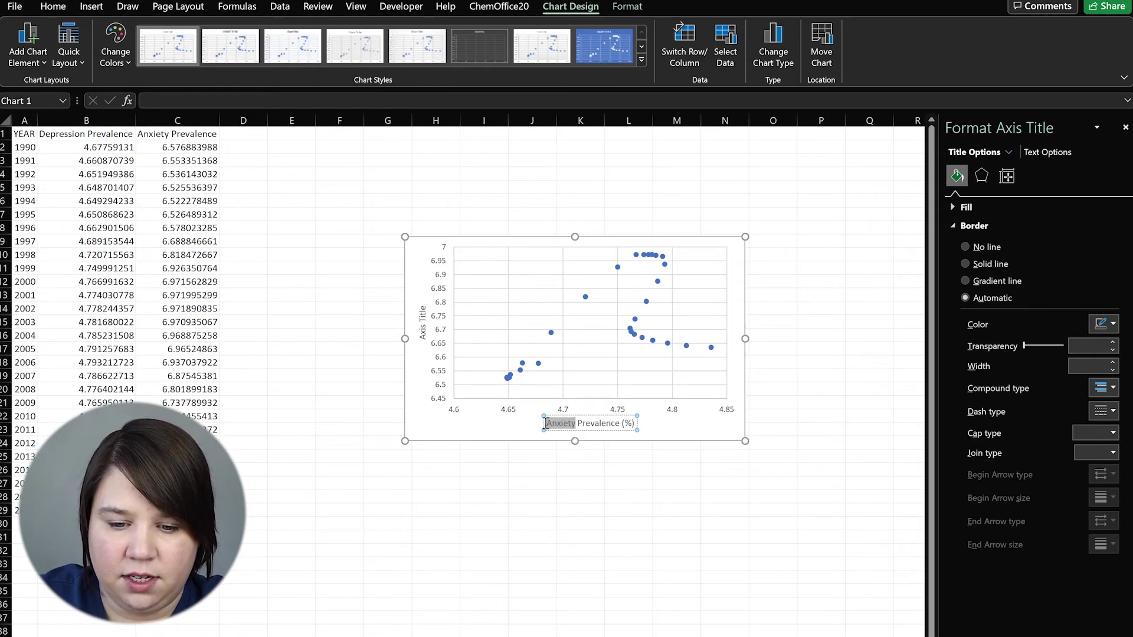
{"action": "type", "text": "Depression"}
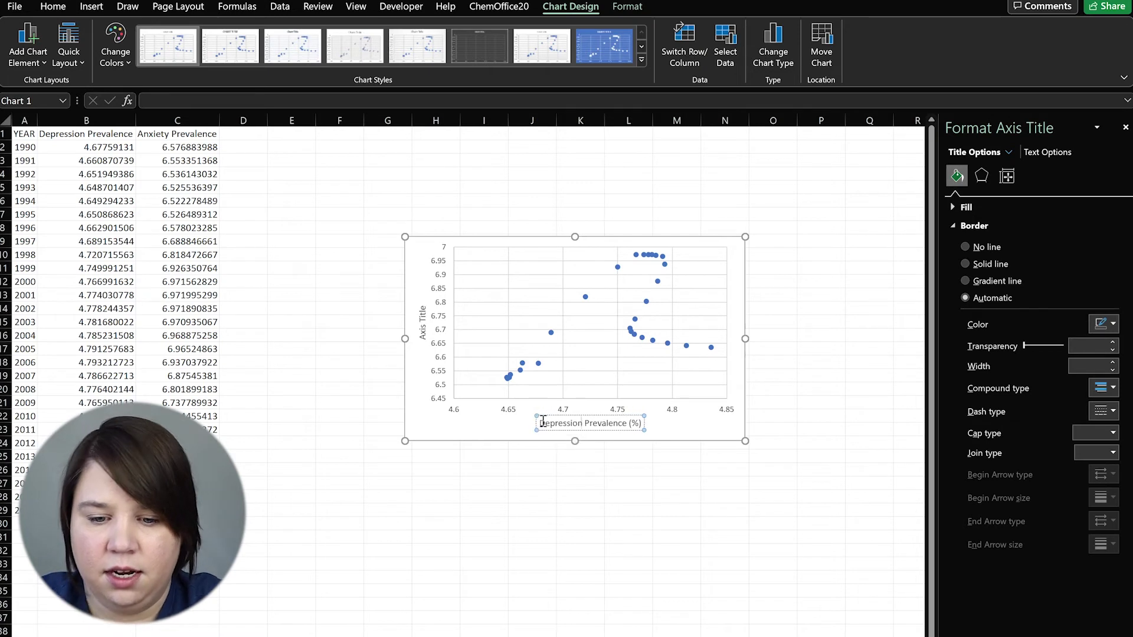
Enter "Anxiety Prevalence (%)" as the scatter chart's vertical axis title and deselect the chart
{"action": "left_click", "coordinate": [421, 327]}
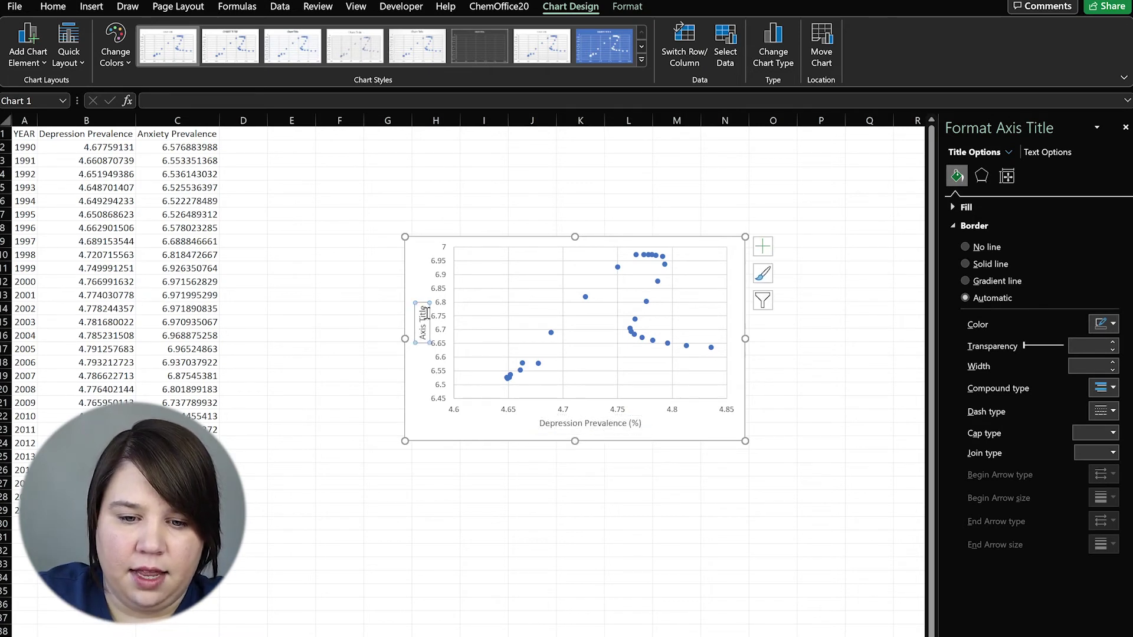
{"action": "left_click_drag", "start_coordinate": [425, 307], "coordinate": [421, 346]}
{"action": "type", "text": "Anx"}
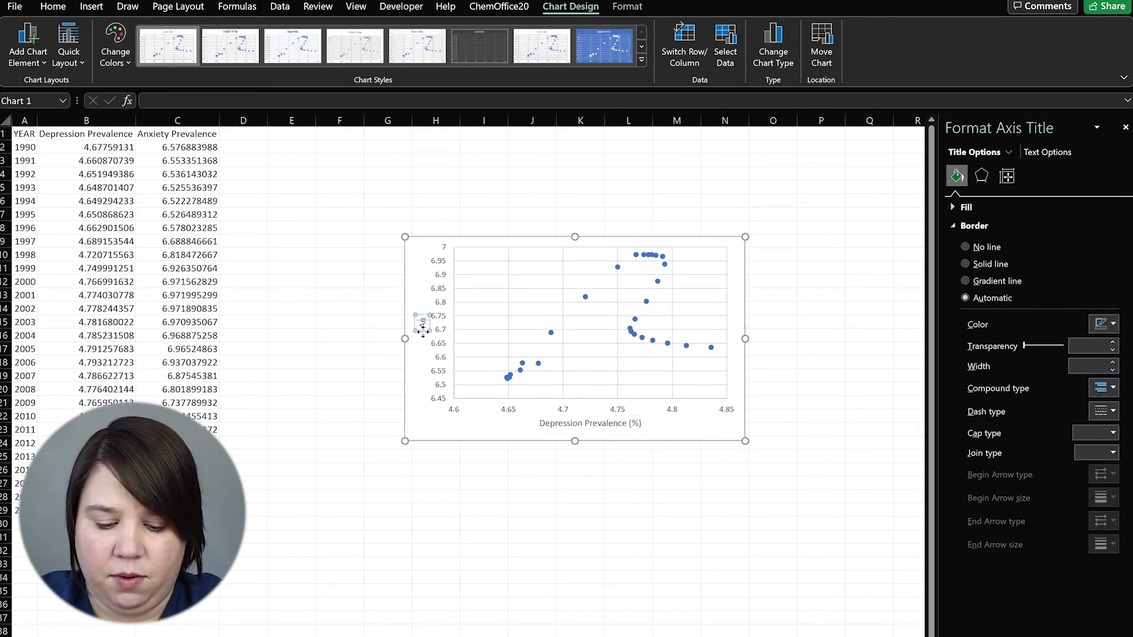
{"action": "type", "text": "iety Prev"}
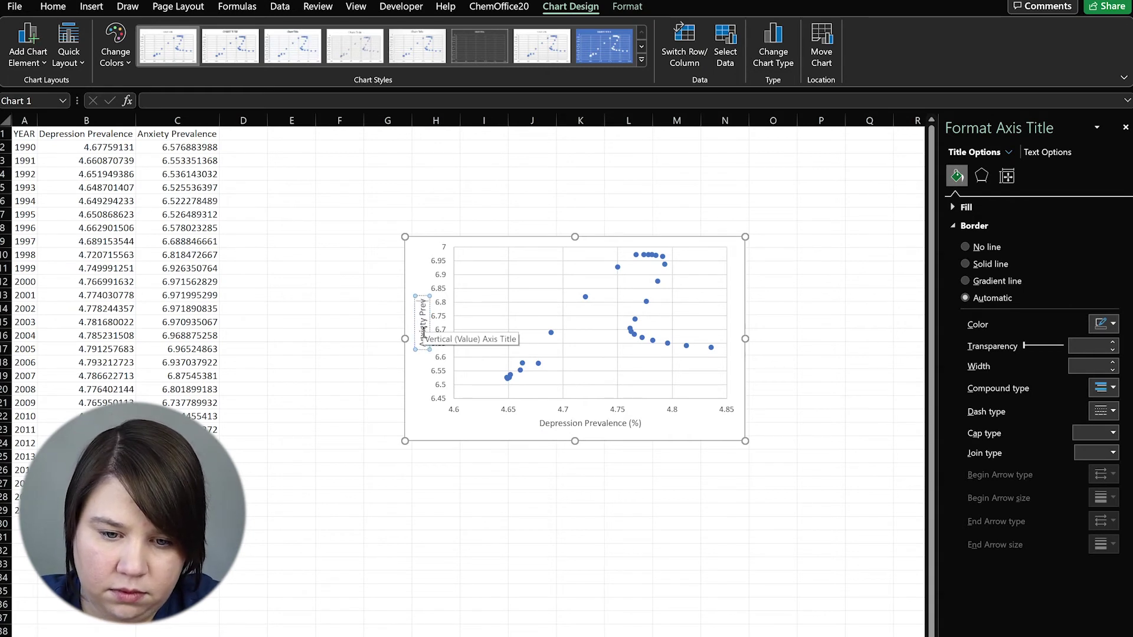
{"action": "type", "text": "alence (%)"}
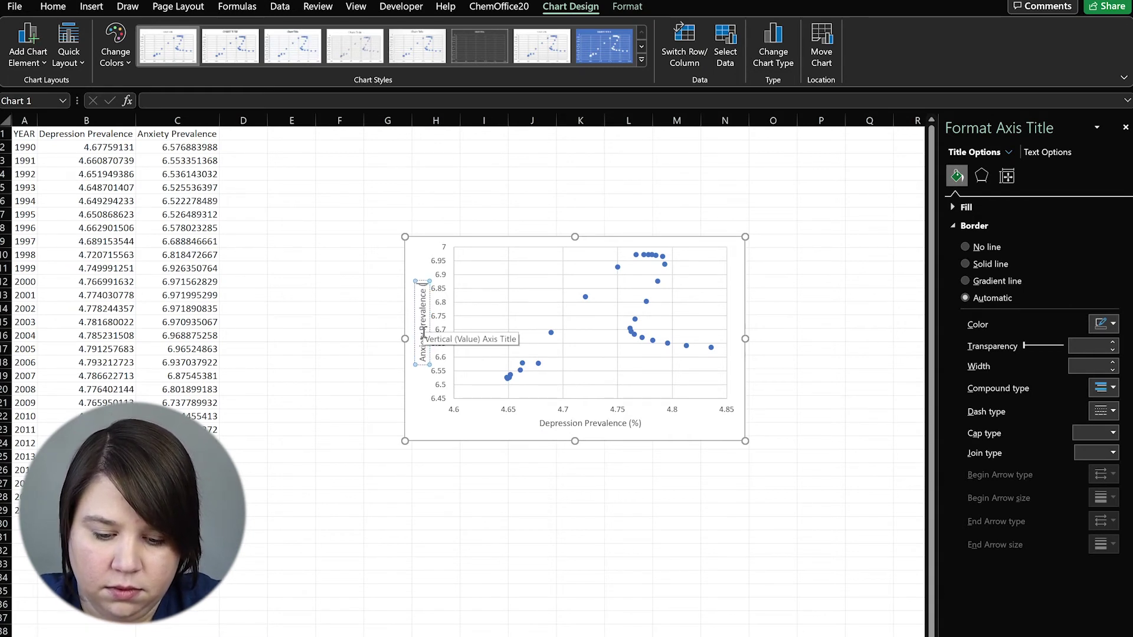
{"action": "left_click", "coordinate": [495, 497]}
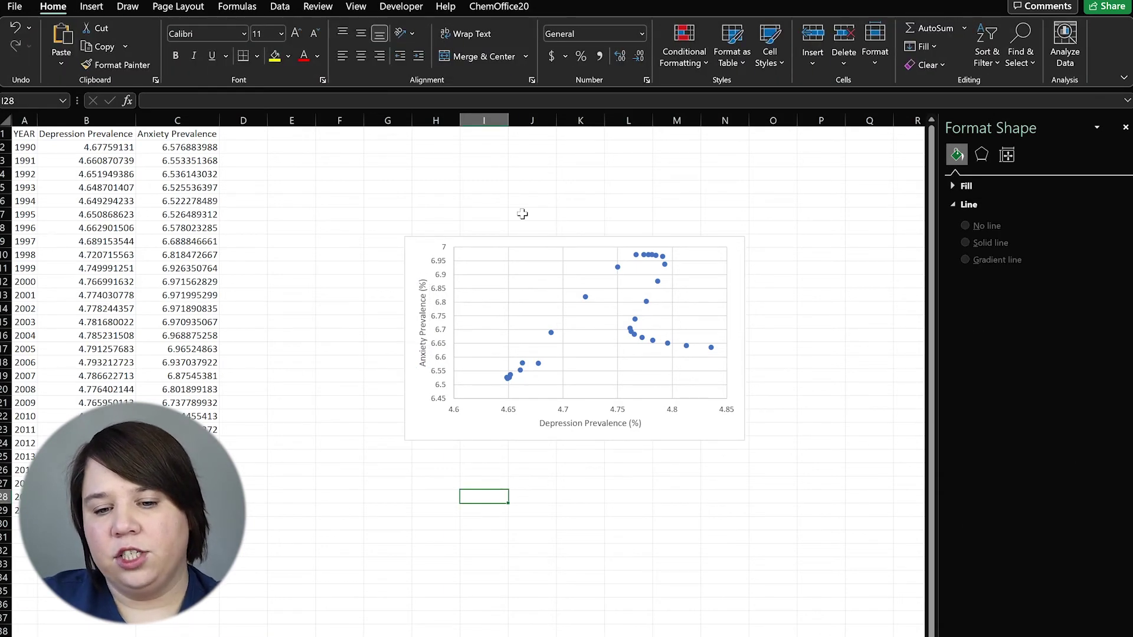
Add a linear trendline to the scatter chart's data series
{"action": "left_click", "coordinate": [586, 297]}
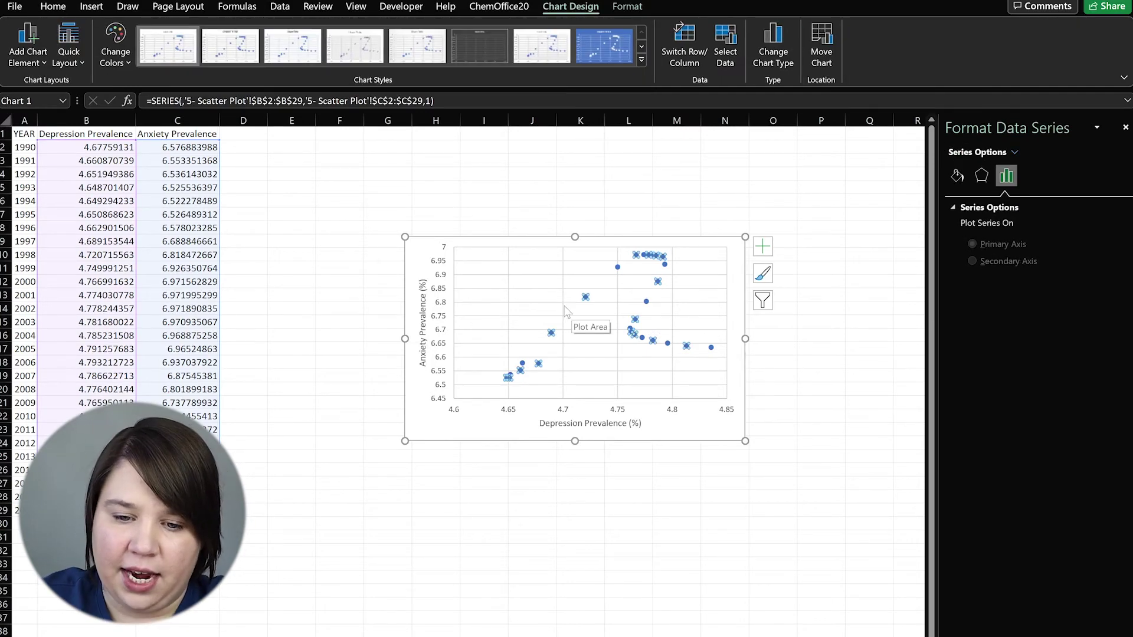
{"action": "right_click", "coordinate": [583, 297]}
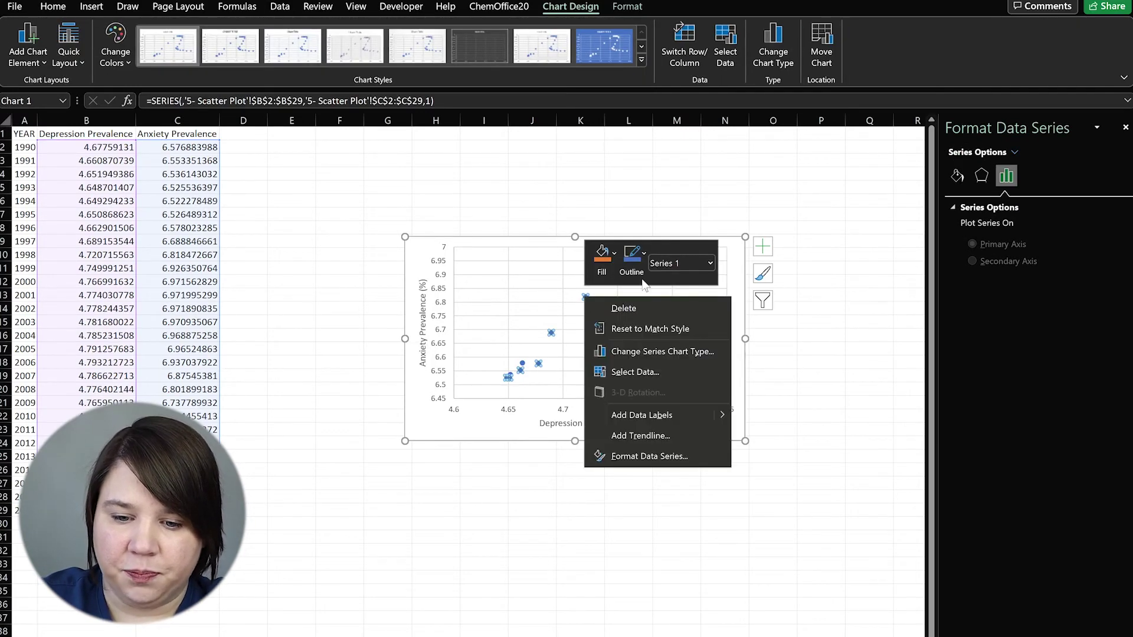
{"action": "left_click", "coordinate": [675, 440]}
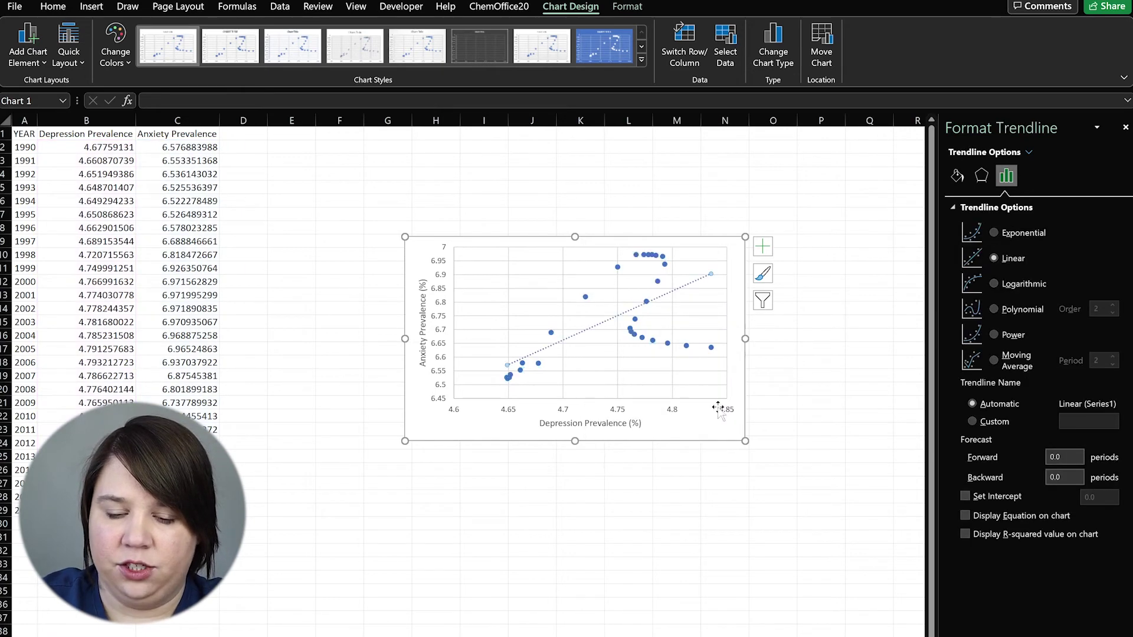
Display the trendline's equation and R-squared value on the chart and move their label to the upper-left corner of the plot area
{"action": "right_click", "coordinate": [590, 301]}
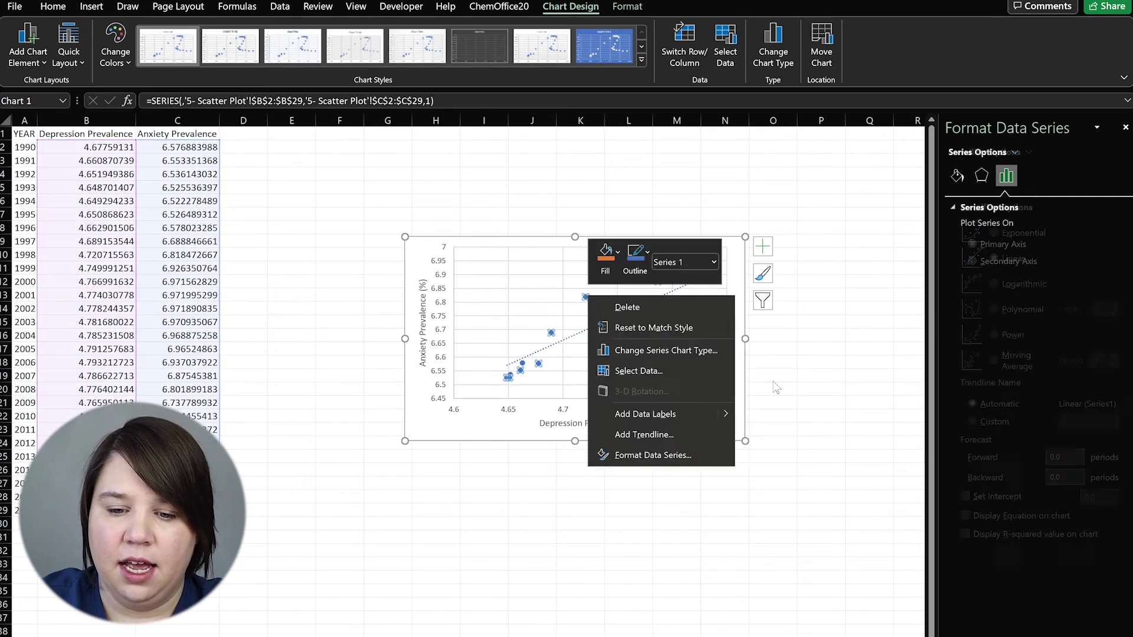
{"action": "left_click", "coordinate": [642, 453]}
{"action": "left_click", "coordinate": [678, 289]}
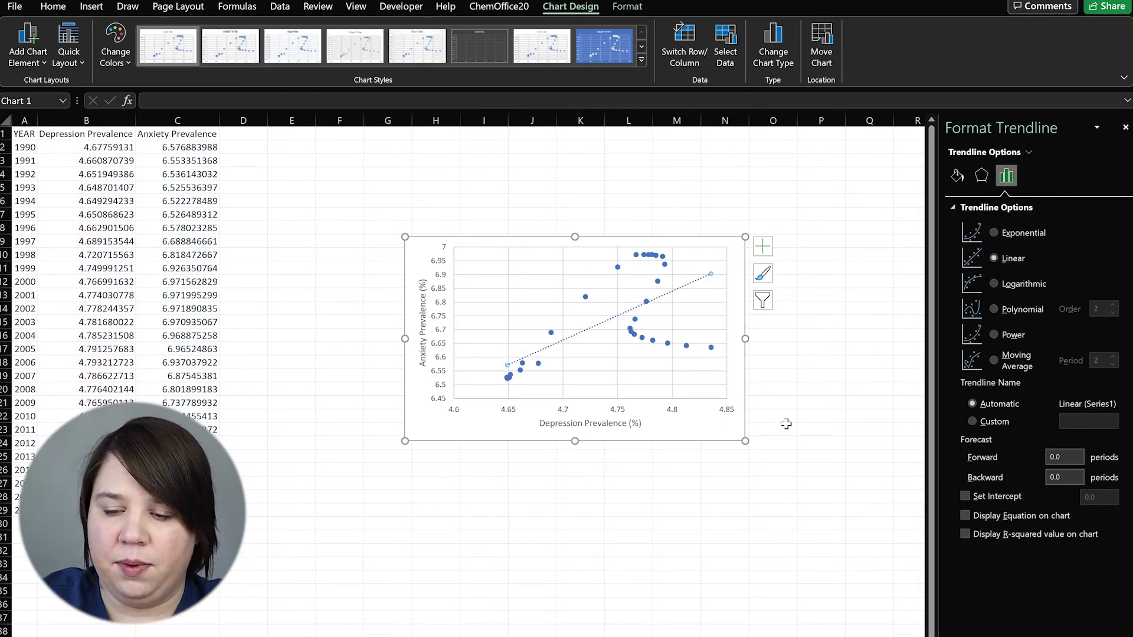
{"action": "left_click", "coordinate": [980, 515]}
{"action": "left_click", "coordinate": [981, 535]}
{"action": "left_click_drag", "start_coordinate": [663, 272], "coordinate": [503, 260]}
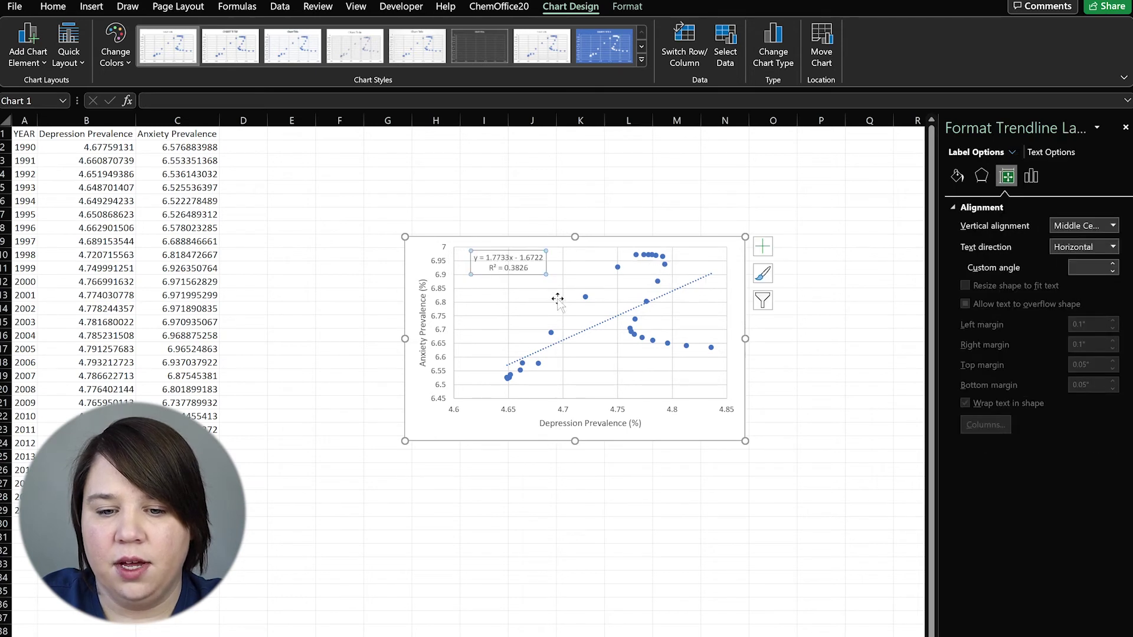
Examine the R-squared value and the regression equation in the scatter chart's trendline label
{"action": "left_click_drag", "start_coordinate": [501, 268], "coordinate": [535, 269]}
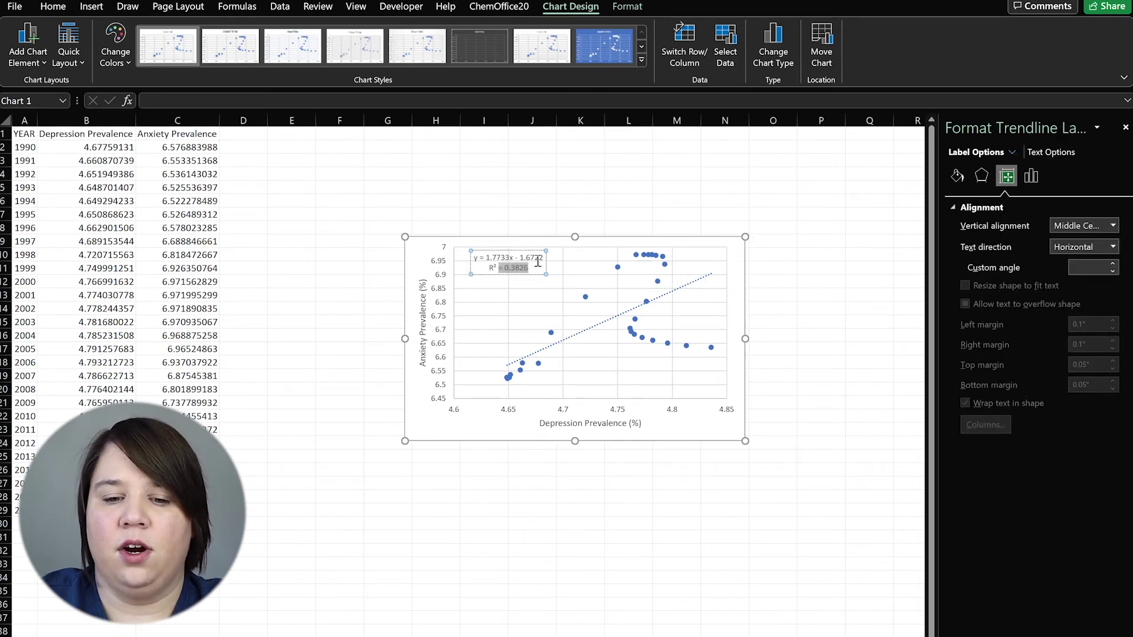
{"action": "left_click", "coordinate": [579, 339]}
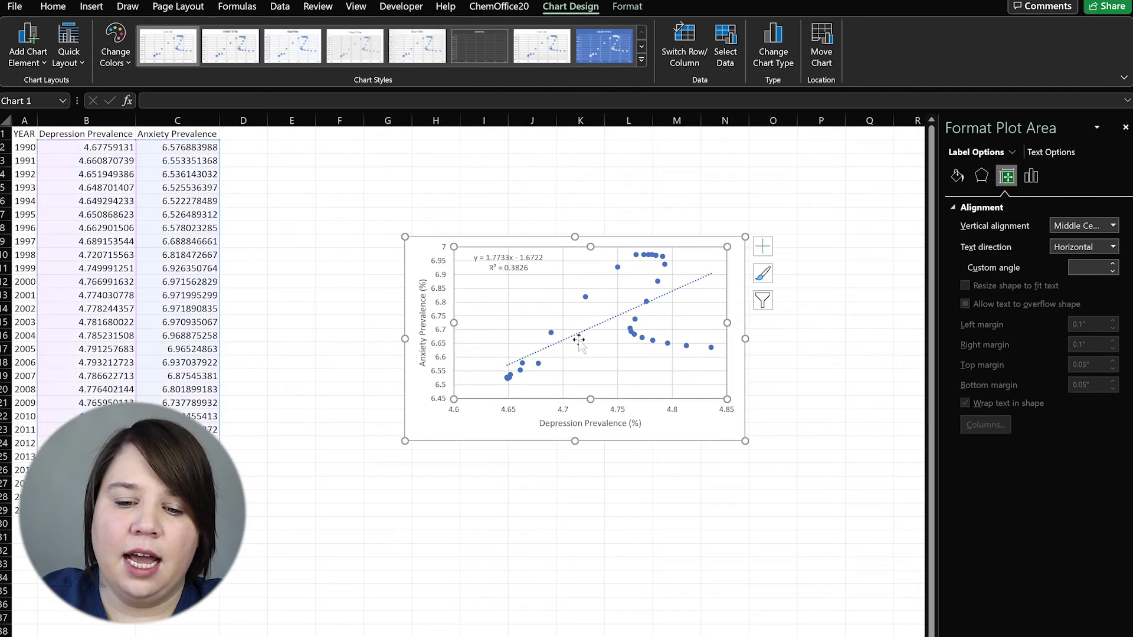
{"action": "left_click", "coordinate": [504, 266]}
{"action": "left_click_drag", "start_coordinate": [500, 268], "coordinate": [529, 268]}
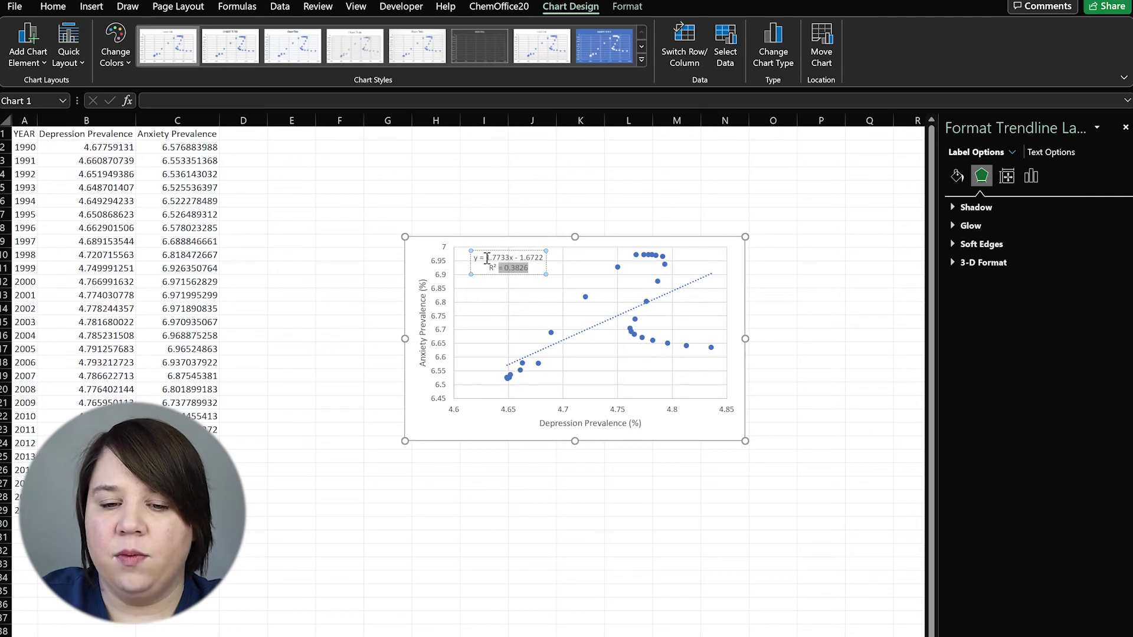
{"action": "left_click_drag", "start_coordinate": [486, 257], "coordinate": [543, 258]}
{"action": "left_click", "coordinate": [903, 430]}
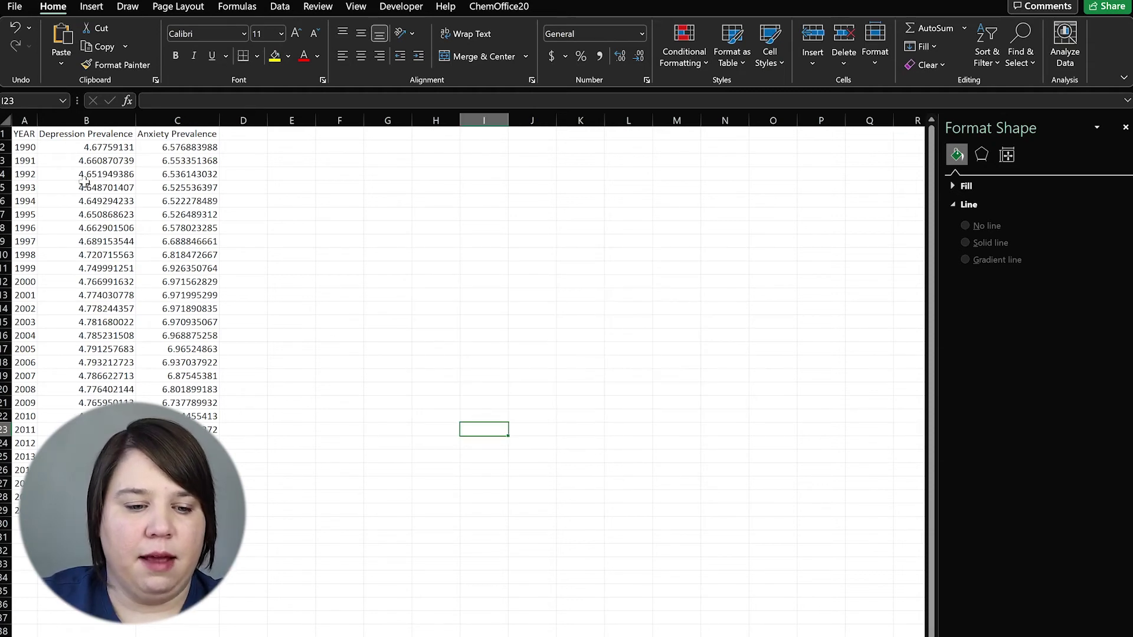
Insert a basic 2-D line chart from the year, depression and anxiety values in A2:C29 of the line plot sheet
{"action": "left_click", "coordinate": [23, 147]}
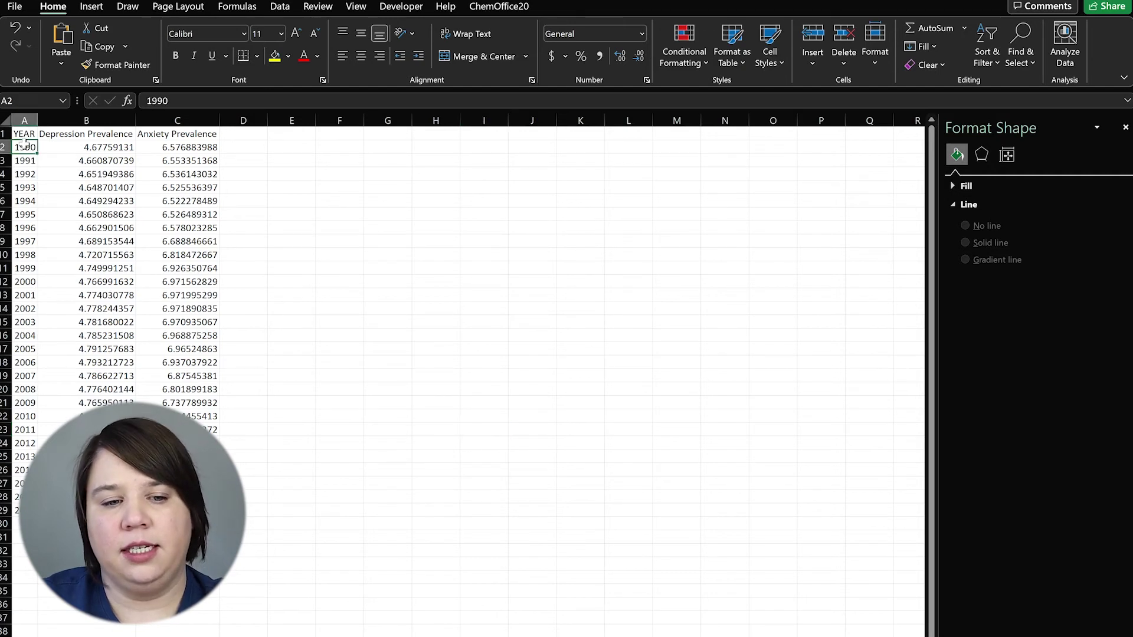
{"action": "left_click", "coordinate": [61, 147]}
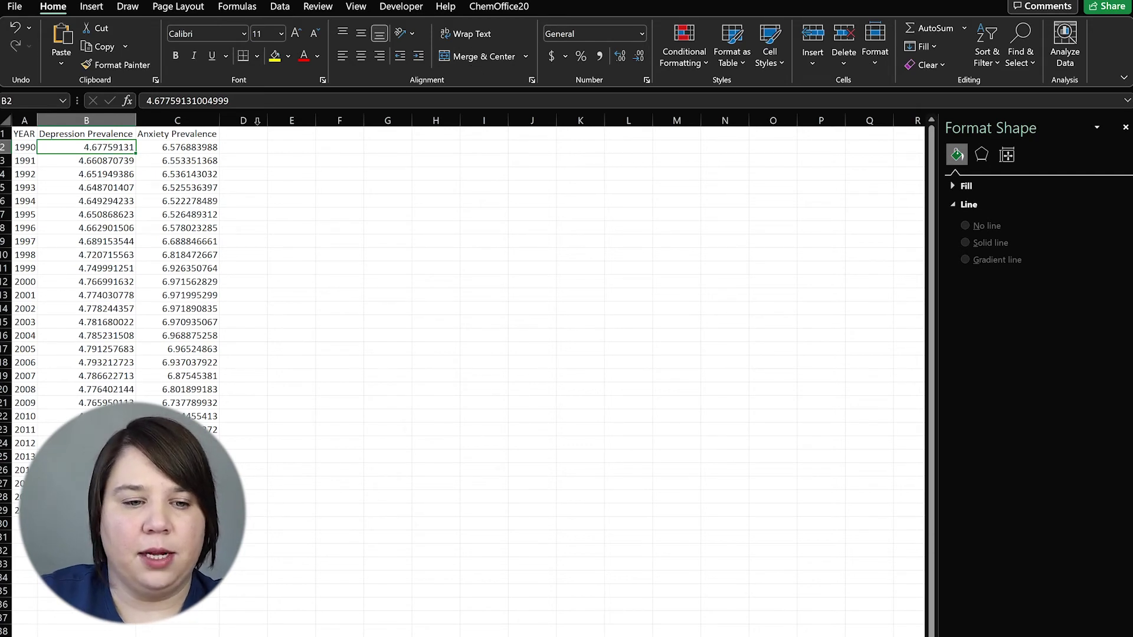
{"action": "mouse_move", "coordinate": [24, 147]}
{"action": "left_mouse_down"}
{"action": "mouse_move", "coordinate": [177, 148]}
{"action": "mouse_move", "coordinate": [177, 523]}
{"action": "mouse_move", "coordinate": [177, 509]}
{"action": "left_mouse_up"}
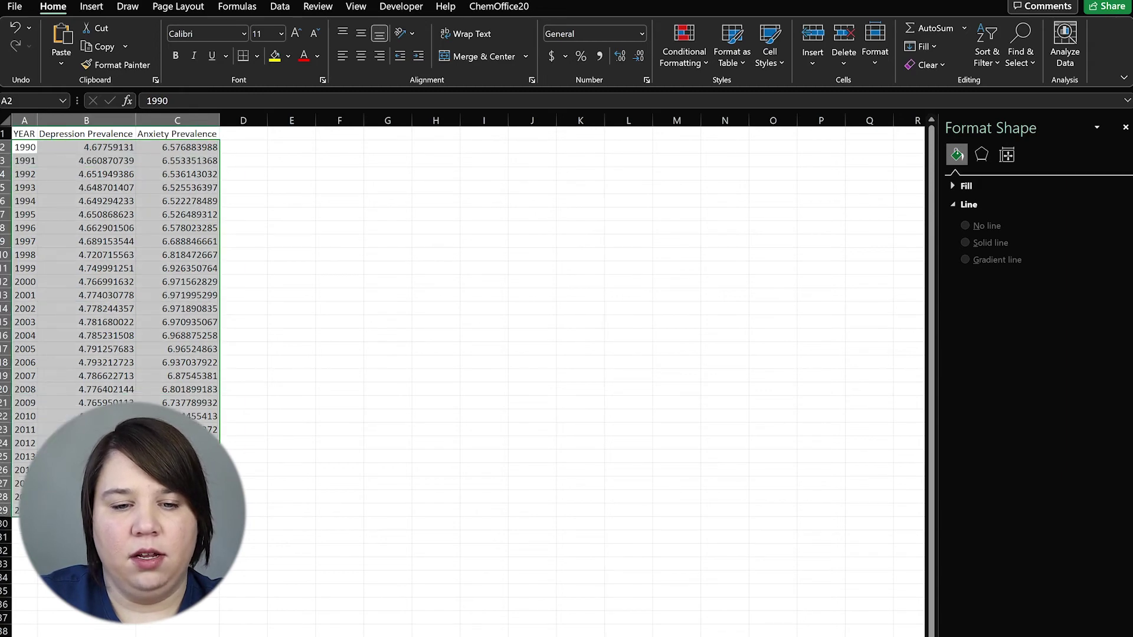
{"action": "left_click", "coordinate": [91, 8]}
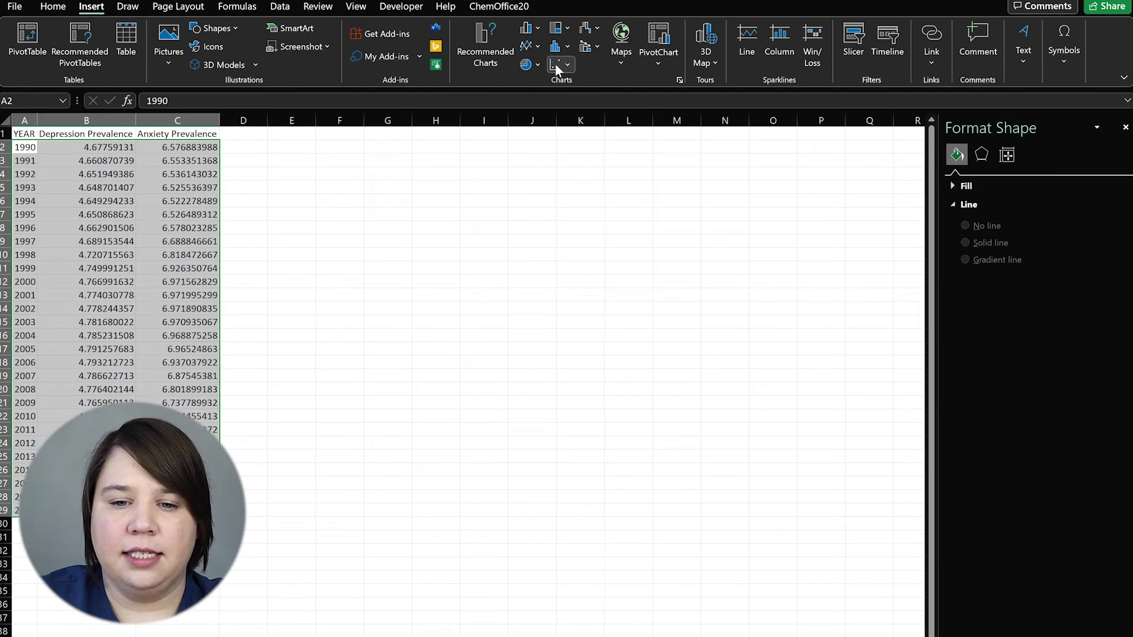
{"action": "left_click", "coordinate": [538, 46]}
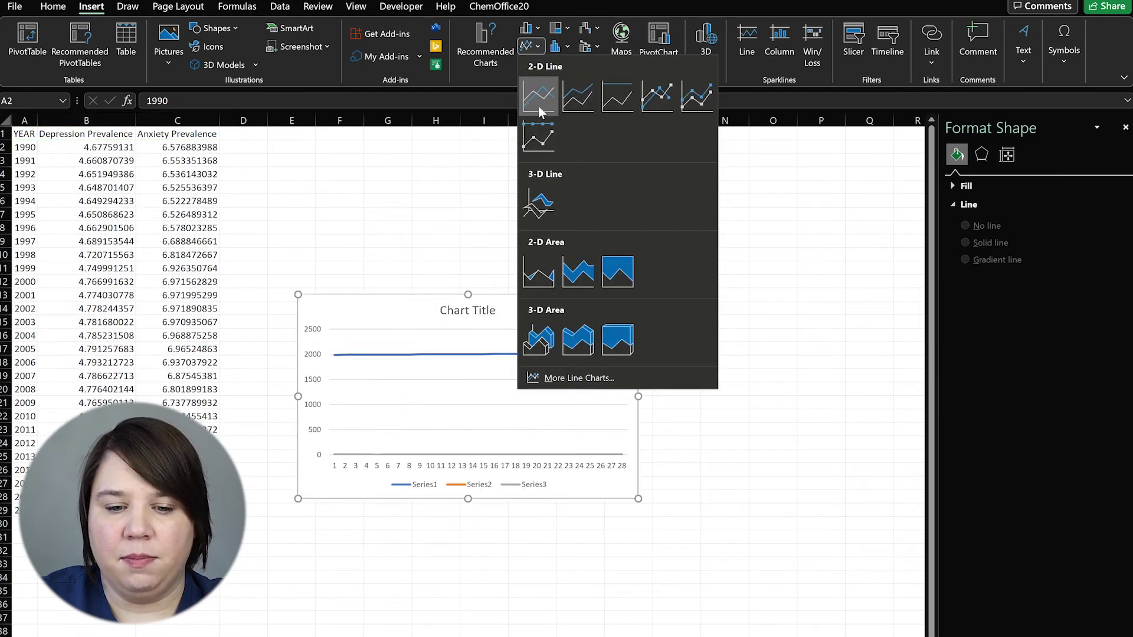
{"action": "left_click", "coordinate": [538, 105]}
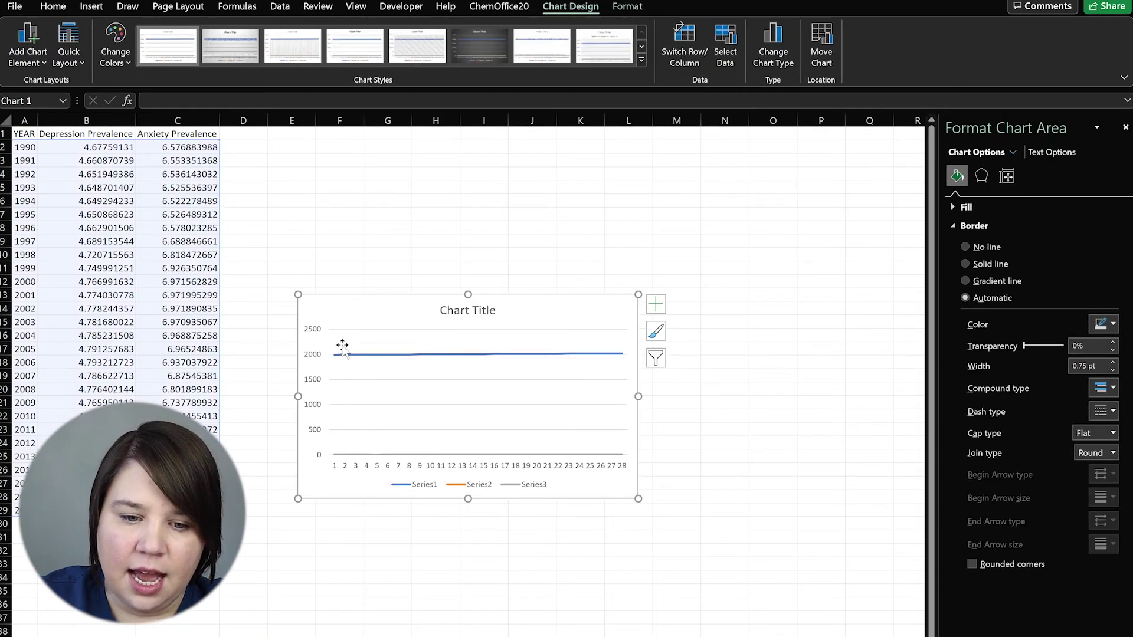
Set the line chart's horizontal axis labels to the years in A2:A29 and remove the year series, Series1, from its data
{"action": "left_click", "coordinate": [414, 354]}
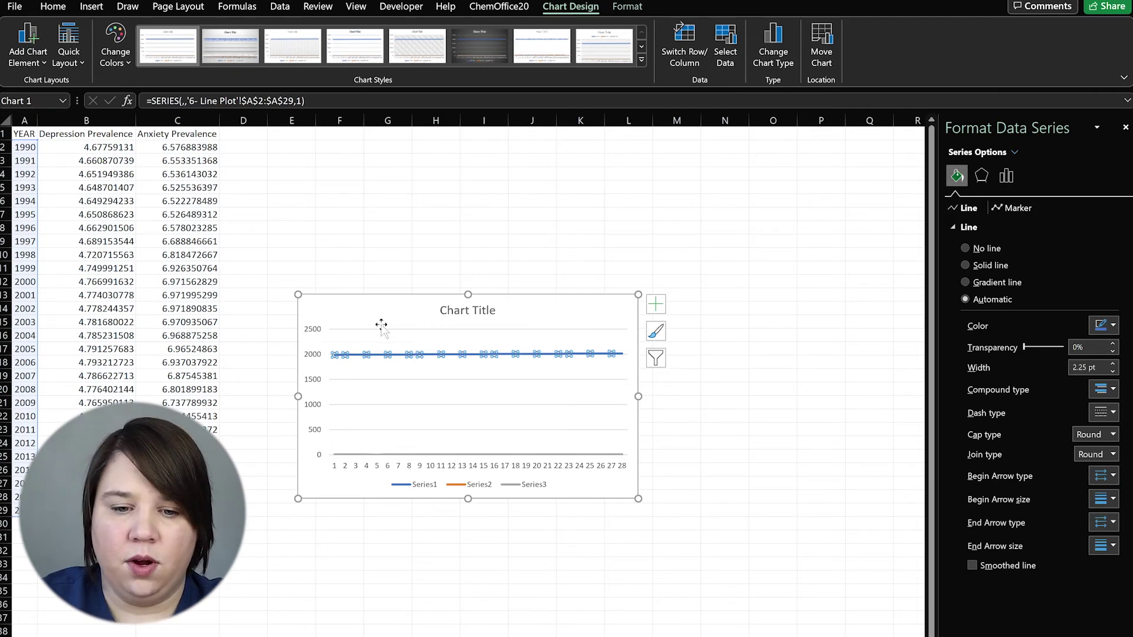
{"action": "left_click", "coordinate": [361, 316]}
{"action": "left_click", "coordinate": [727, 35]}
{"action": "left_click", "coordinate": [649, 293]}
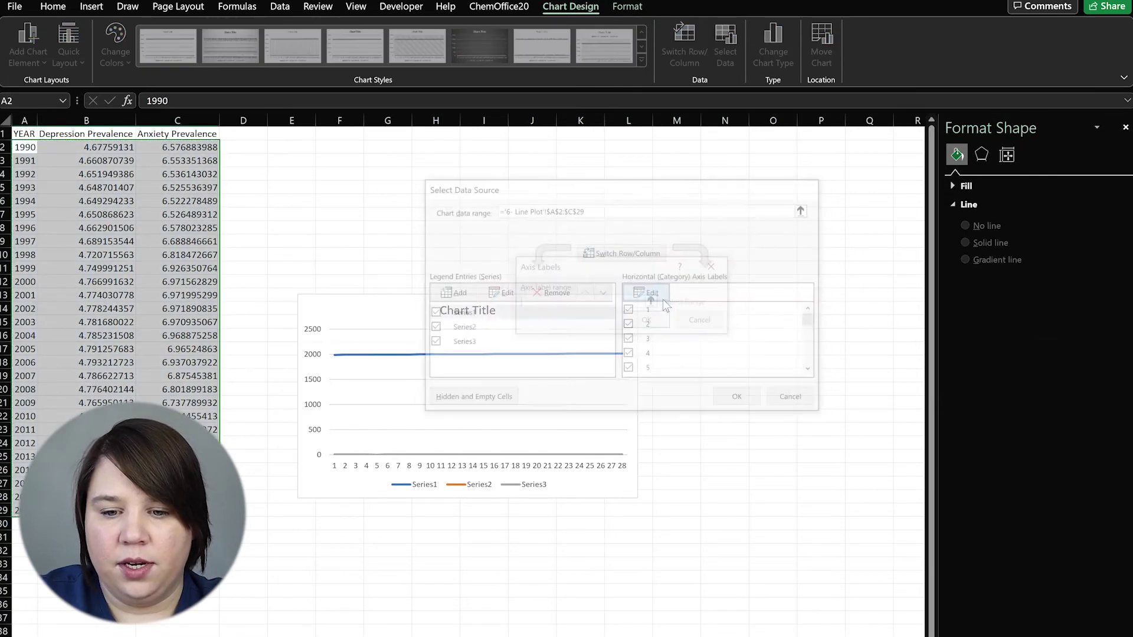
{"action": "left_click_drag", "start_coordinate": [25, 147], "coordinate": [25, 523]}
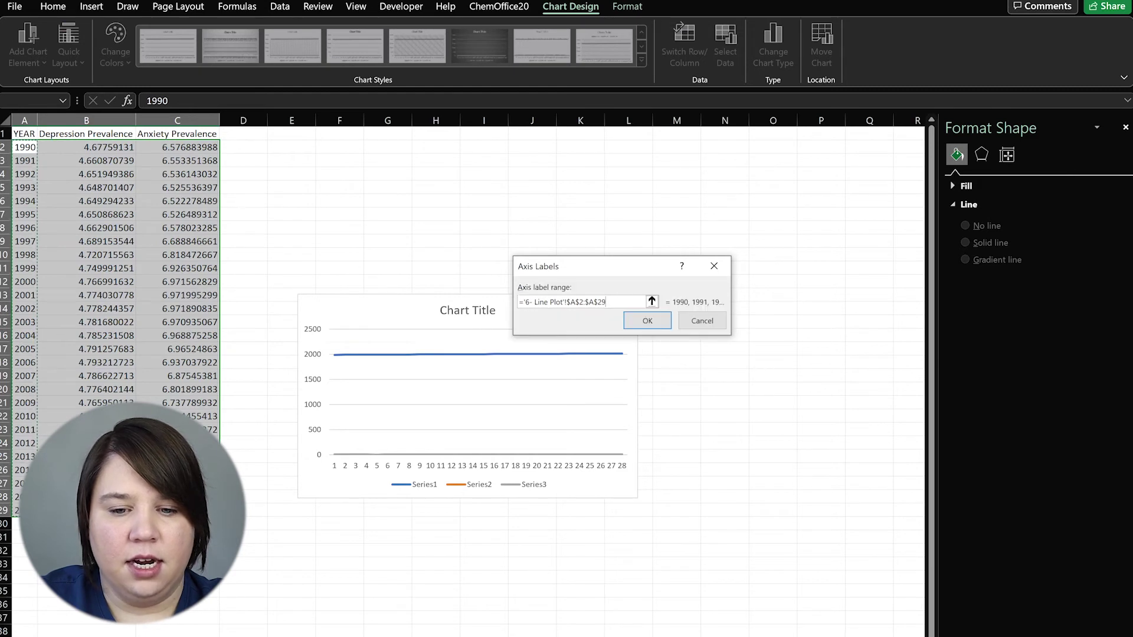
{"action": "left_click", "coordinate": [649, 322]}
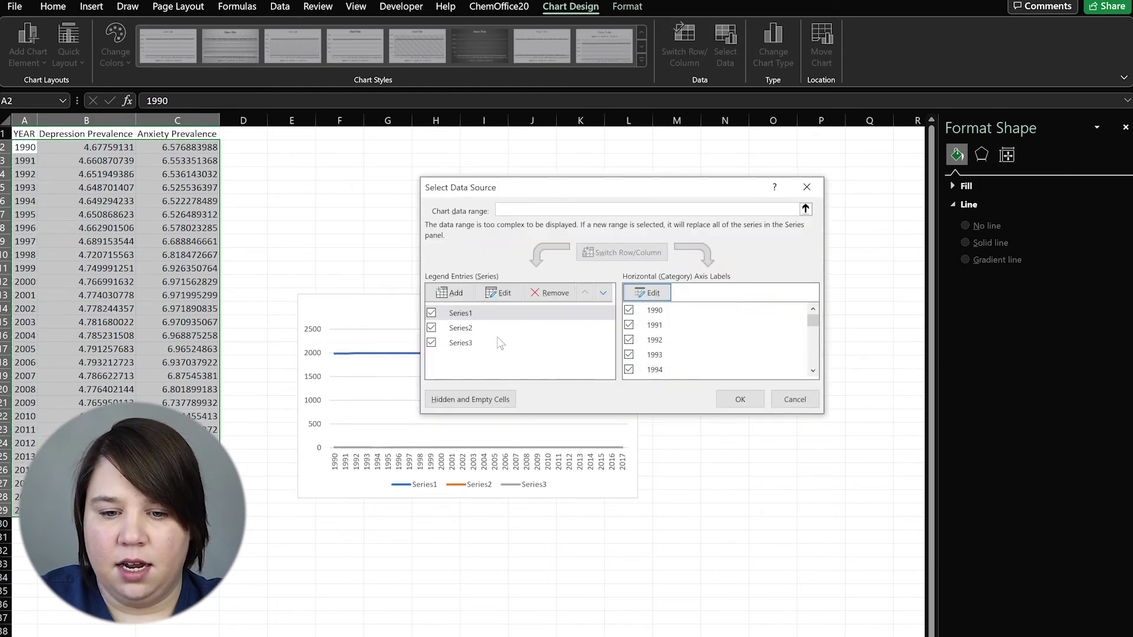
{"action": "left_click", "coordinate": [476, 308]}
{"action": "left_click", "coordinate": [550, 293]}
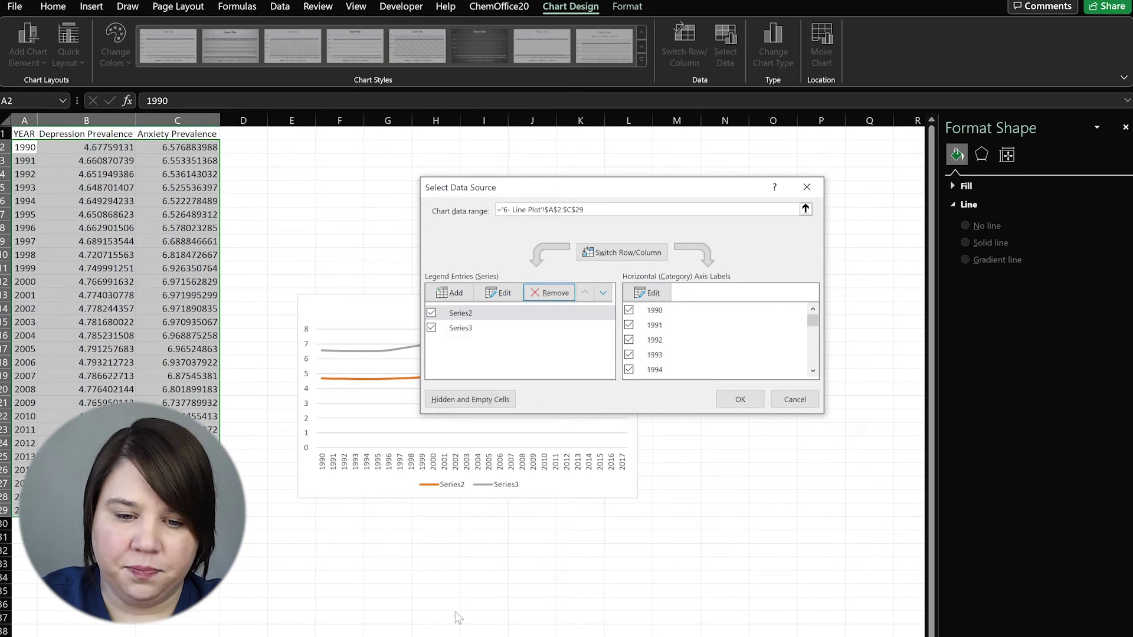
Uncover the line chart and name Series2 from the "Depression Prevalence" header in cell B1
{"action": "left_click_drag", "start_coordinate": [597, 190], "coordinate": [652, 110]}
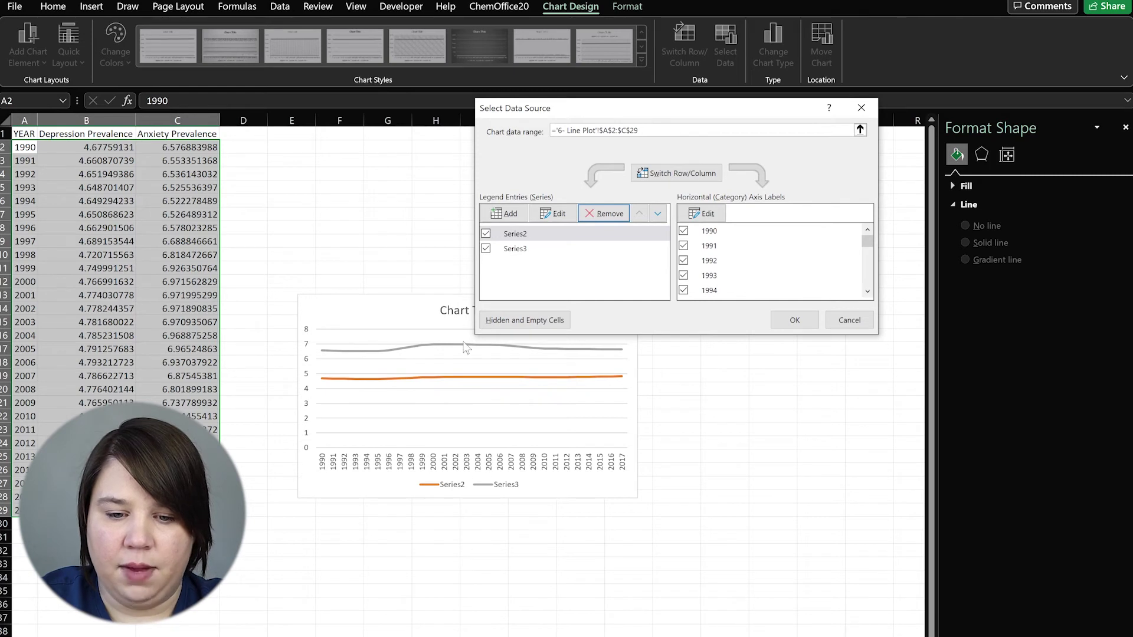
{"action": "left_click", "coordinate": [522, 233]}
{"action": "left_click", "coordinate": [551, 213]}
{"action": "left_click", "coordinate": [99, 133]}
{"action": "left_click", "coordinate": [647, 339]}
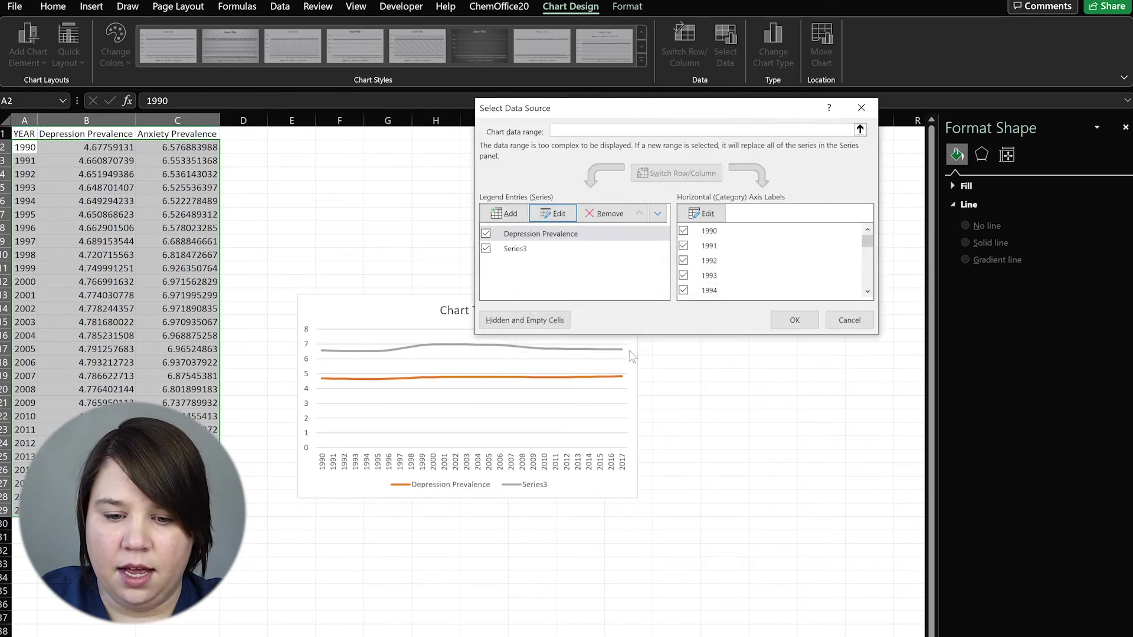
Name Series3 of the line chart from the "Anxiety Prevalence" header in cell C1 and apply the data source changes
{"action": "left_click", "coordinate": [515, 249]}
{"action": "left_click", "coordinate": [552, 213]}
{"action": "left_click", "coordinate": [176, 133]}
{"action": "left_click", "coordinate": [647, 339]}
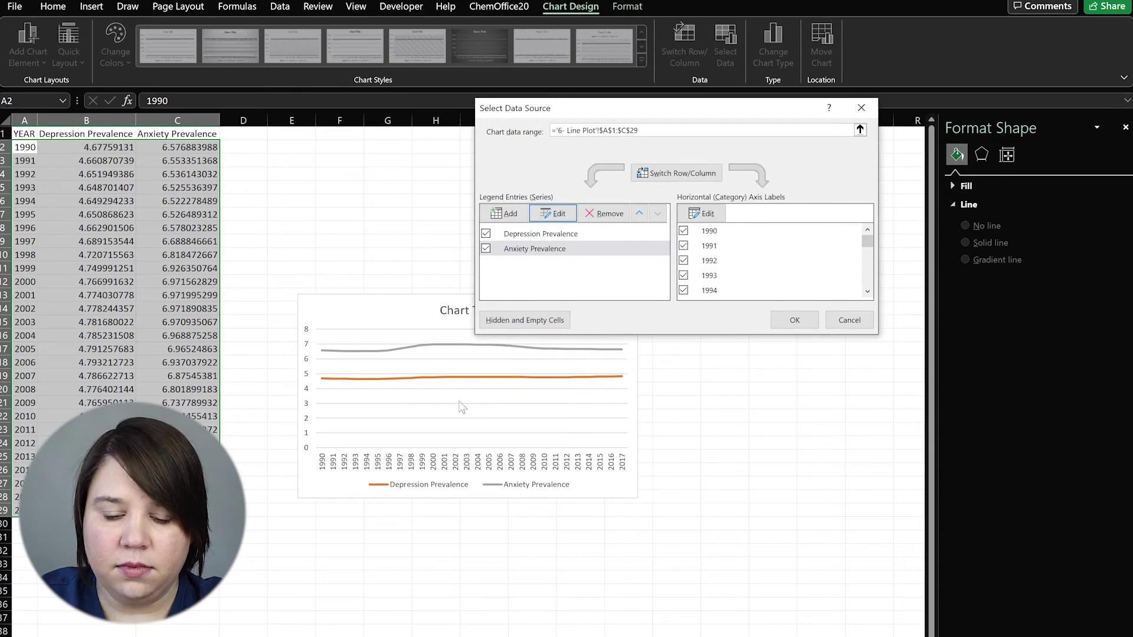
{"action": "left_click", "coordinate": [795, 320]}
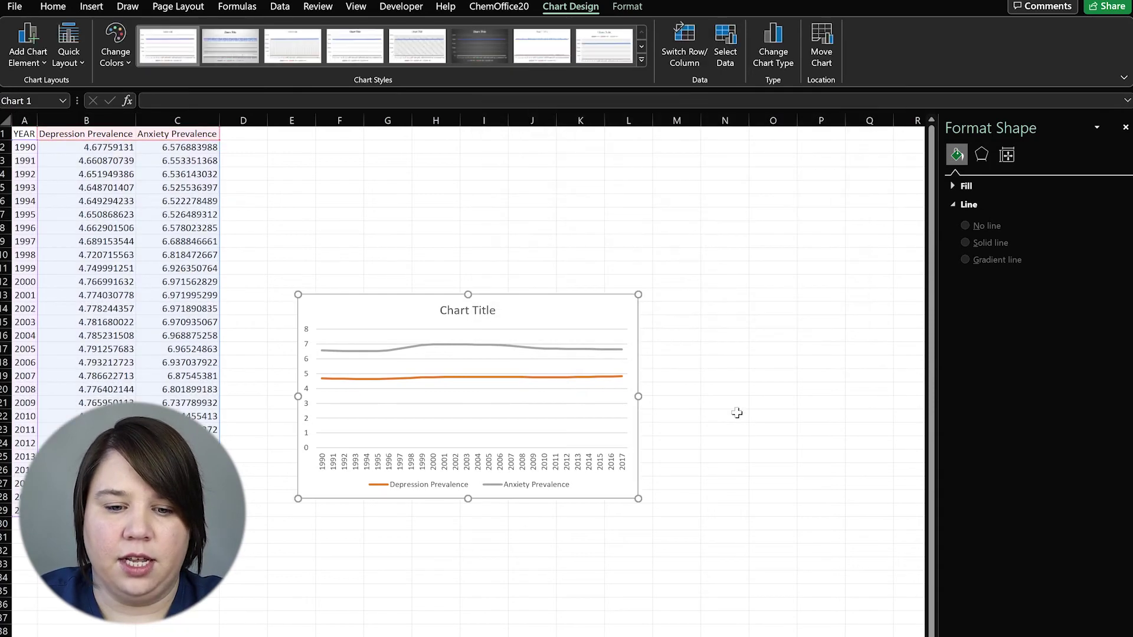
Enlarge the line chart to reach about column N and row 31, and delete its chart title
{"action": "left_click_drag", "start_coordinate": [638, 498], "coordinate": [752, 539]}
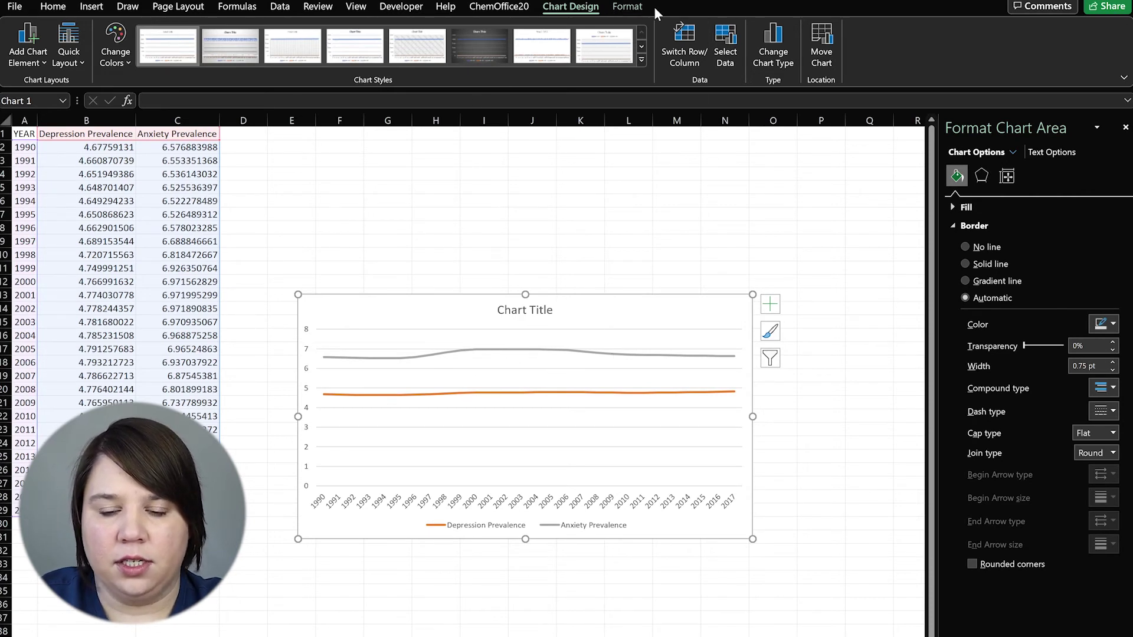
{"action": "left_click", "coordinate": [631, 8]}
{"action": "left_click", "coordinate": [768, 309]}
{"action": "left_click", "coordinate": [717, 318]}
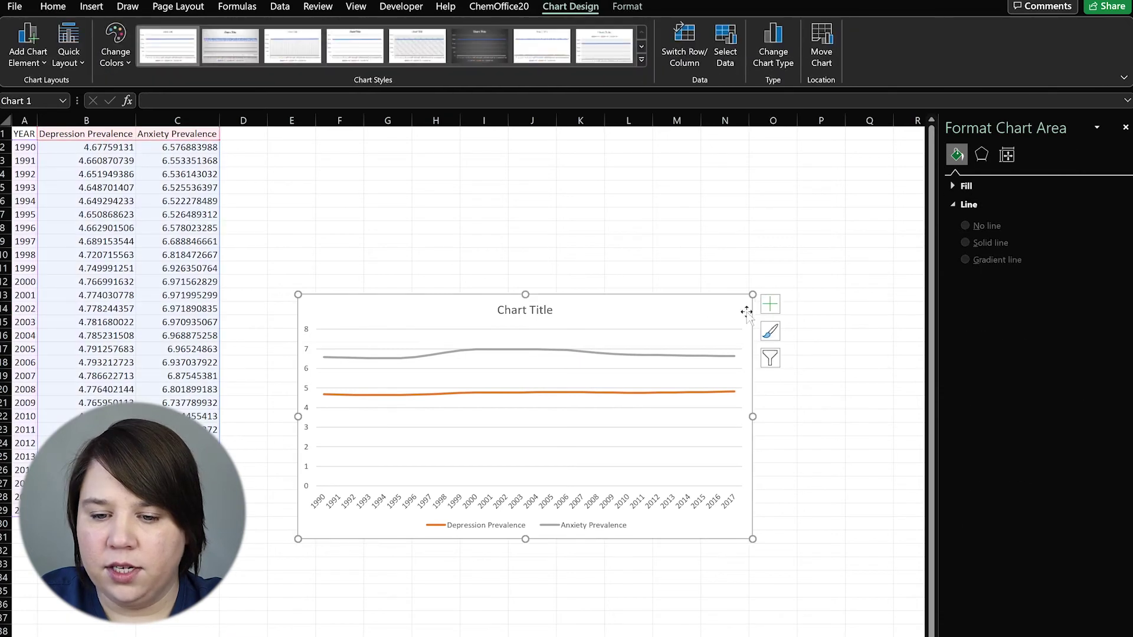
{"action": "left_click", "coordinate": [529, 309]}
{"action": "key", "text": "Delete"}
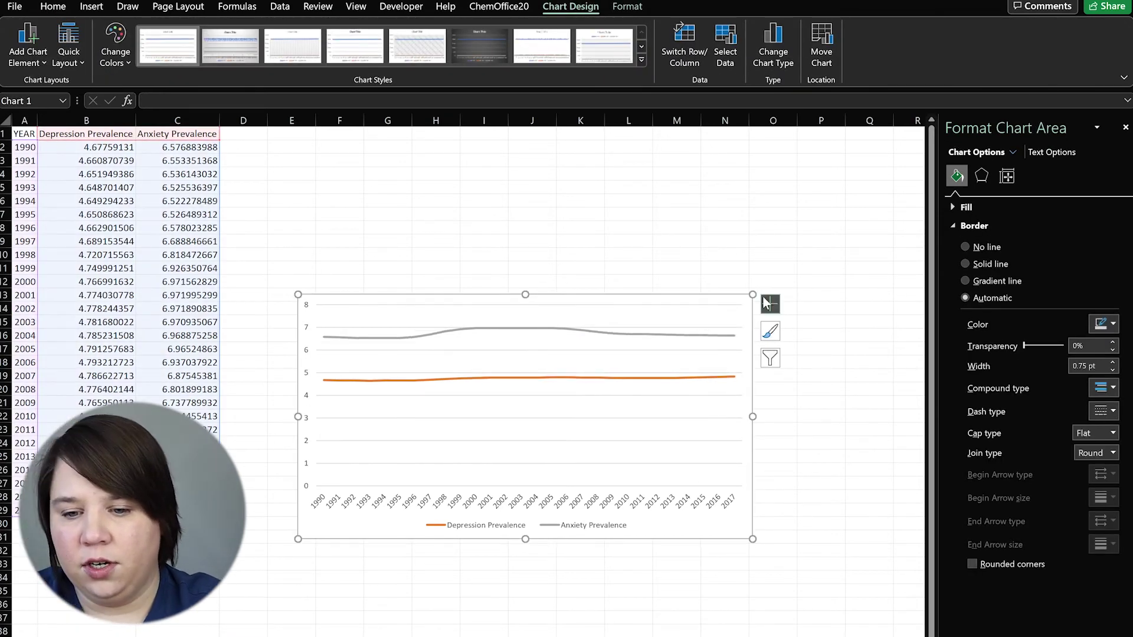
Add axis titles to the line chart and set the vertical axis title to "Prevalence (%)"
{"action": "left_click", "coordinate": [770, 305]}
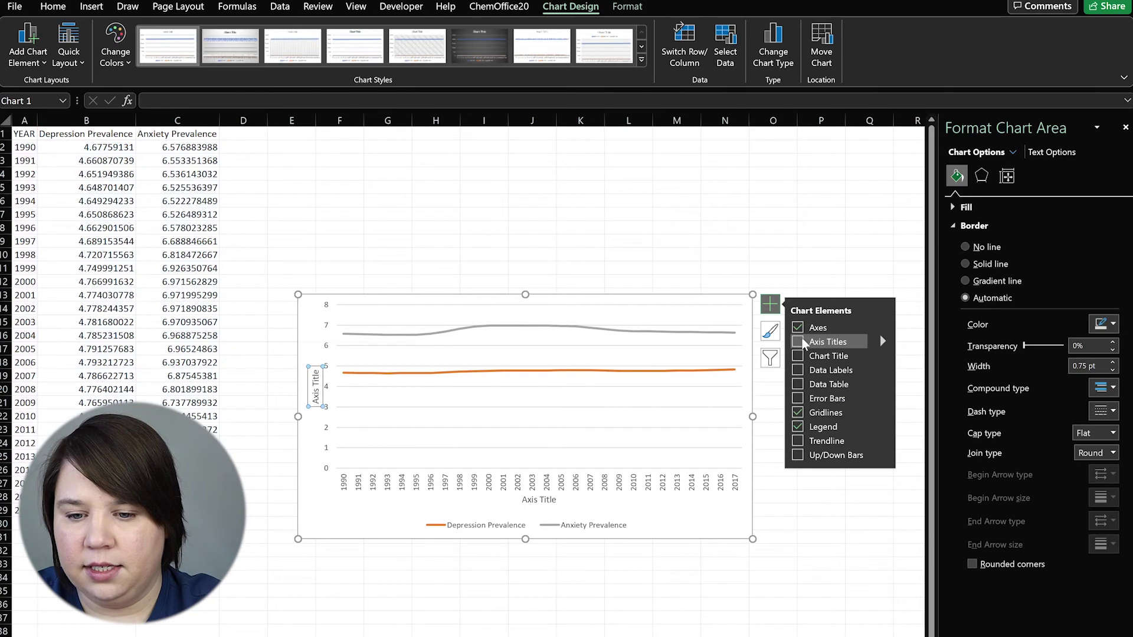
{"action": "left_click", "coordinate": [797, 342]}
{"action": "double_click", "coordinate": [315, 398]}
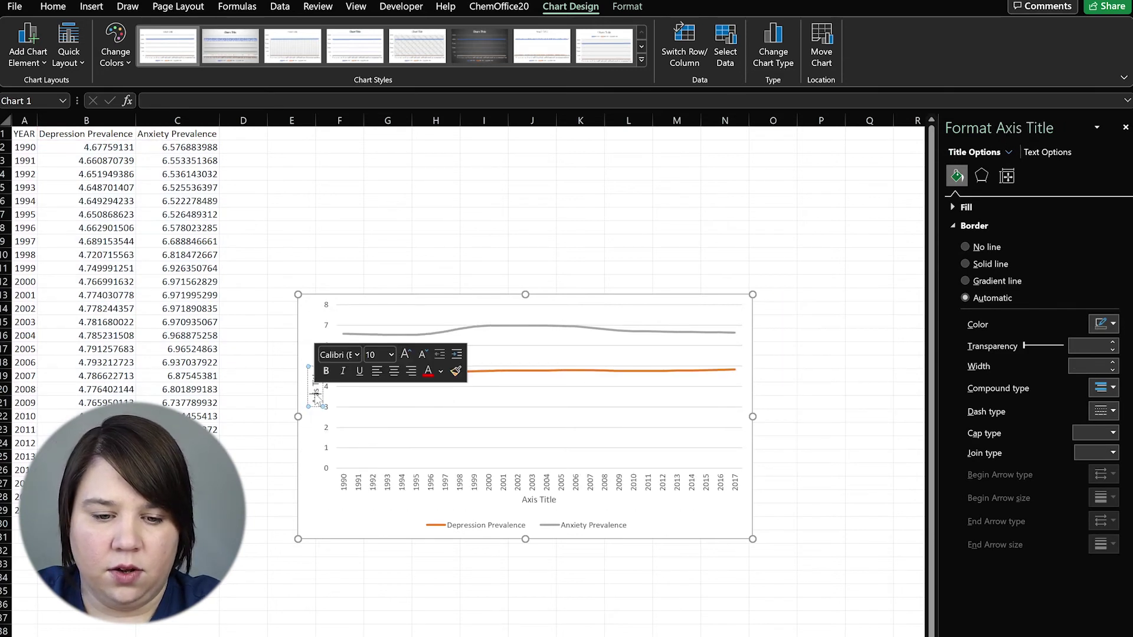
{"action": "type", "text": "Prev"}
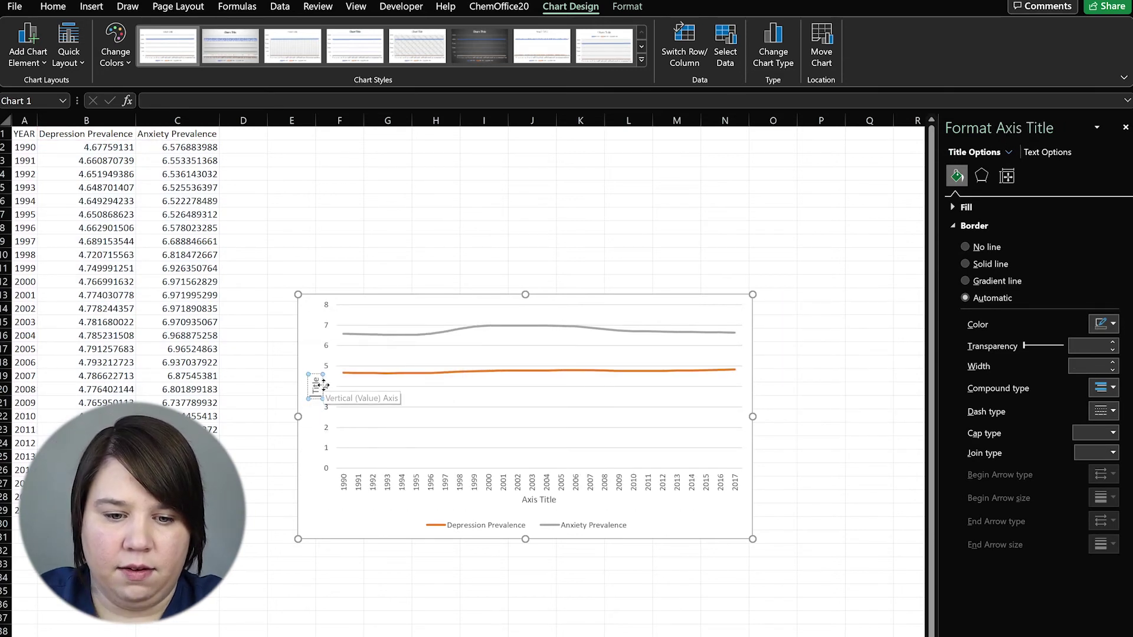
{"action": "type", "text": "alence"}
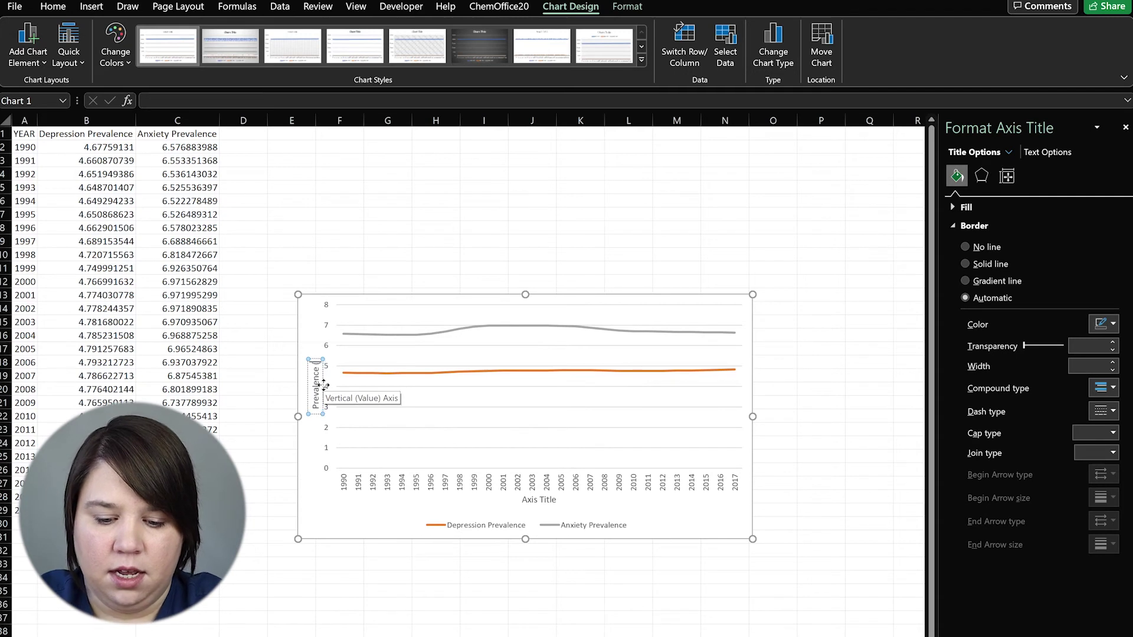
{"action": "type", "text": " (%)"}
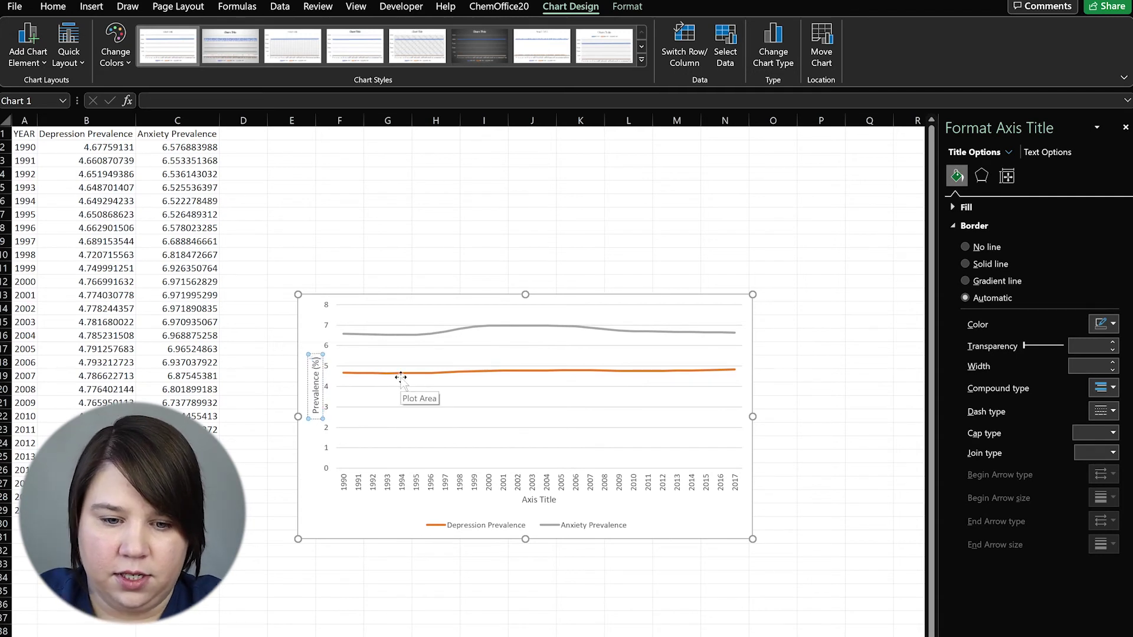
Set the line chart's horizontal axis title to "Year"
{"action": "left_click", "coordinate": [548, 499]}
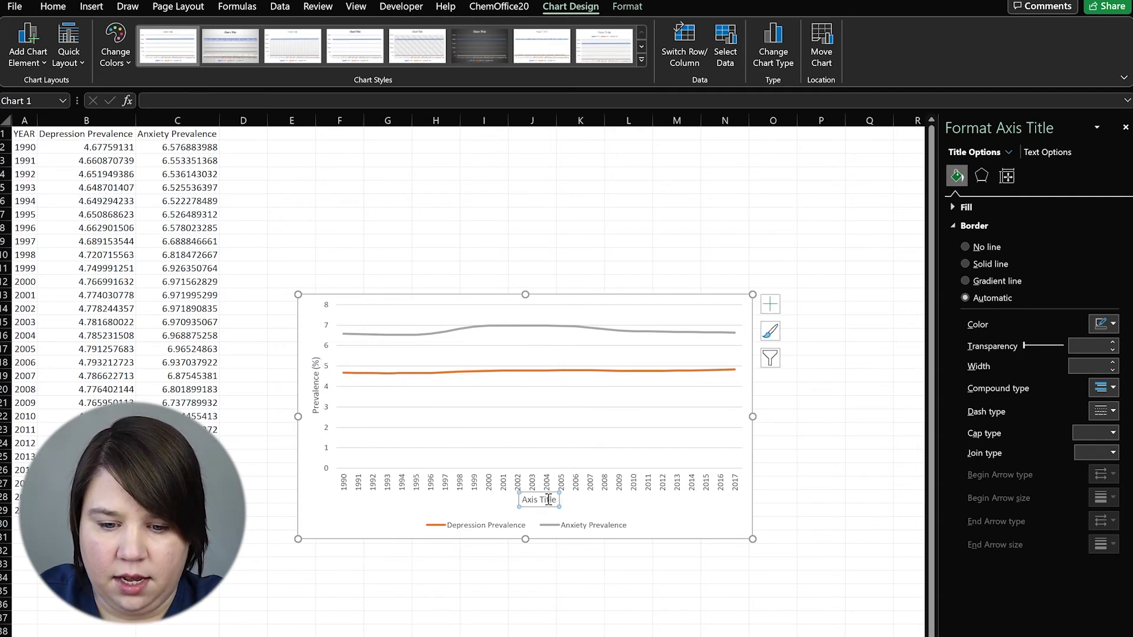
{"action": "triple_click", "coordinate": [555, 499]}
{"action": "type", "text": "Year"}
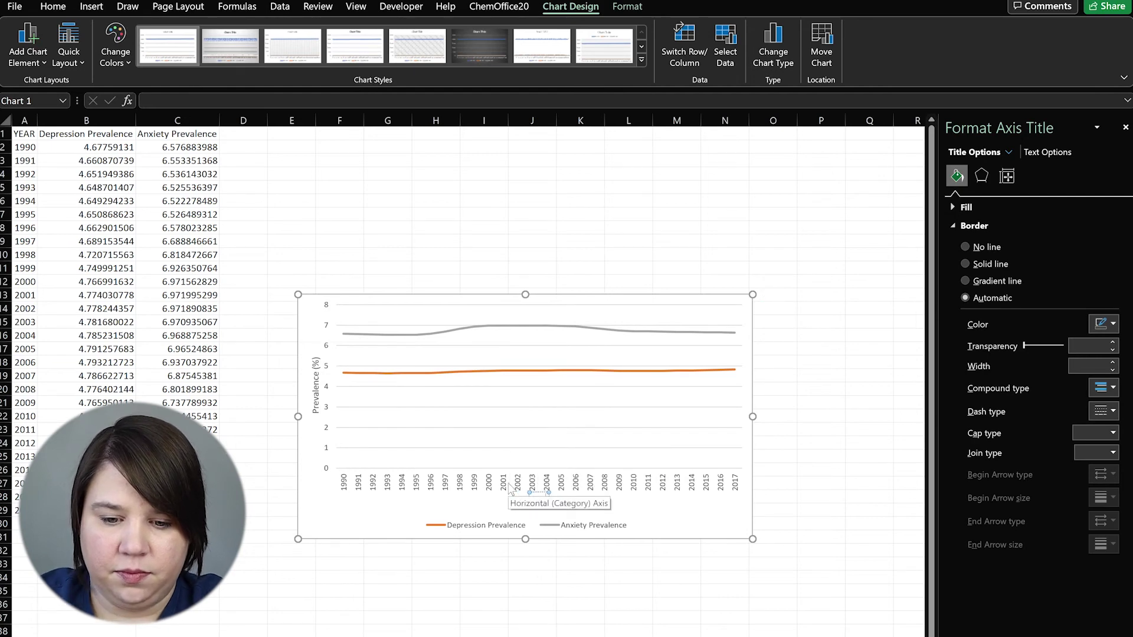
{"action": "left_click", "coordinate": [857, 471]}
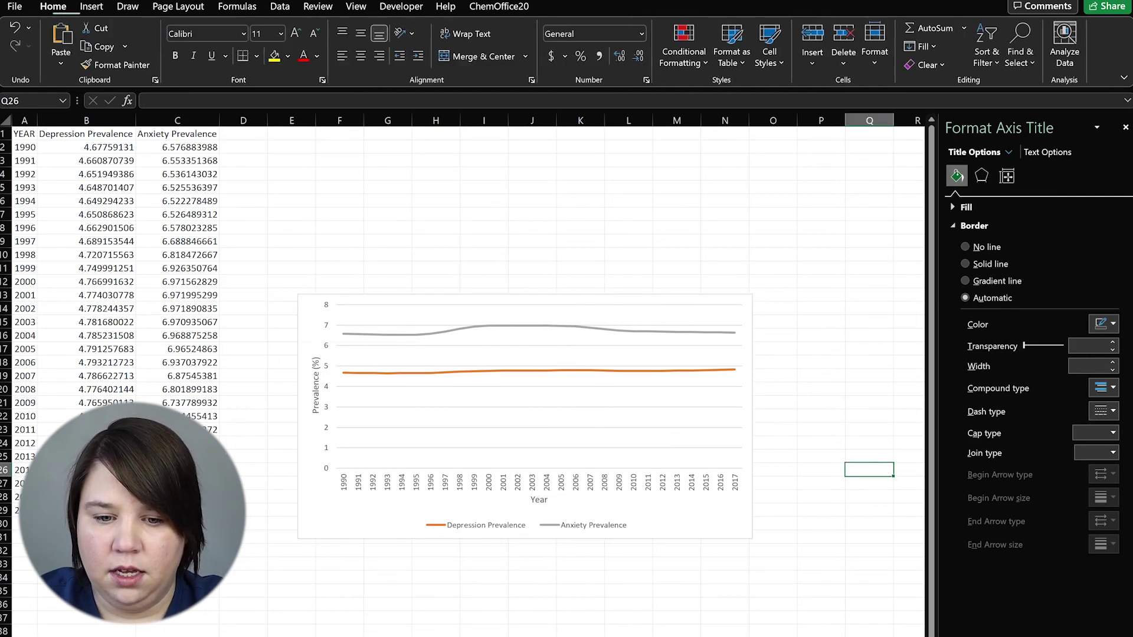
Move the line chart up beside the data to start around row 6, and enlarge it to about column O and row 27
{"action": "left_click", "coordinate": [463, 334]}
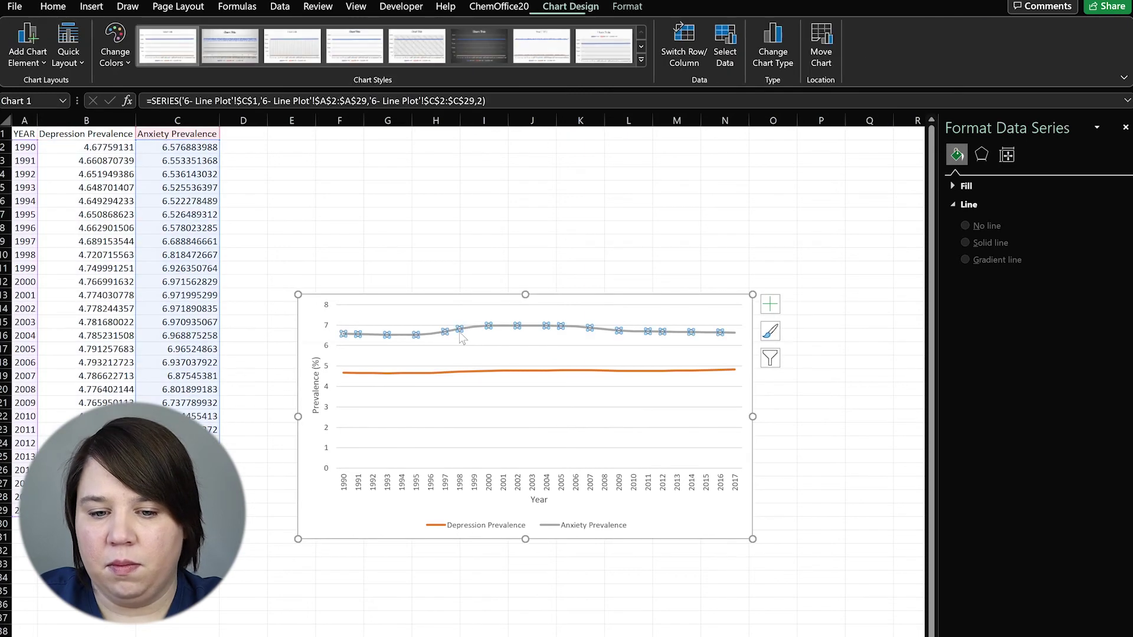
{"action": "left_click", "coordinate": [898, 378]}
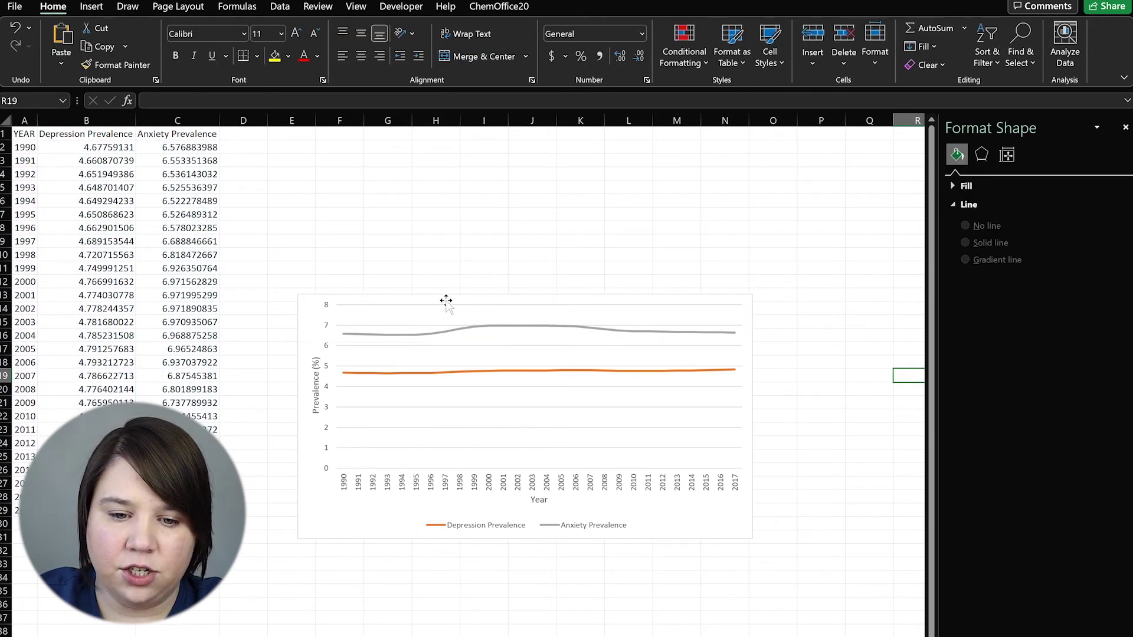
{"action": "left_click_drag", "start_coordinate": [445, 298], "coordinate": [431, 201]}
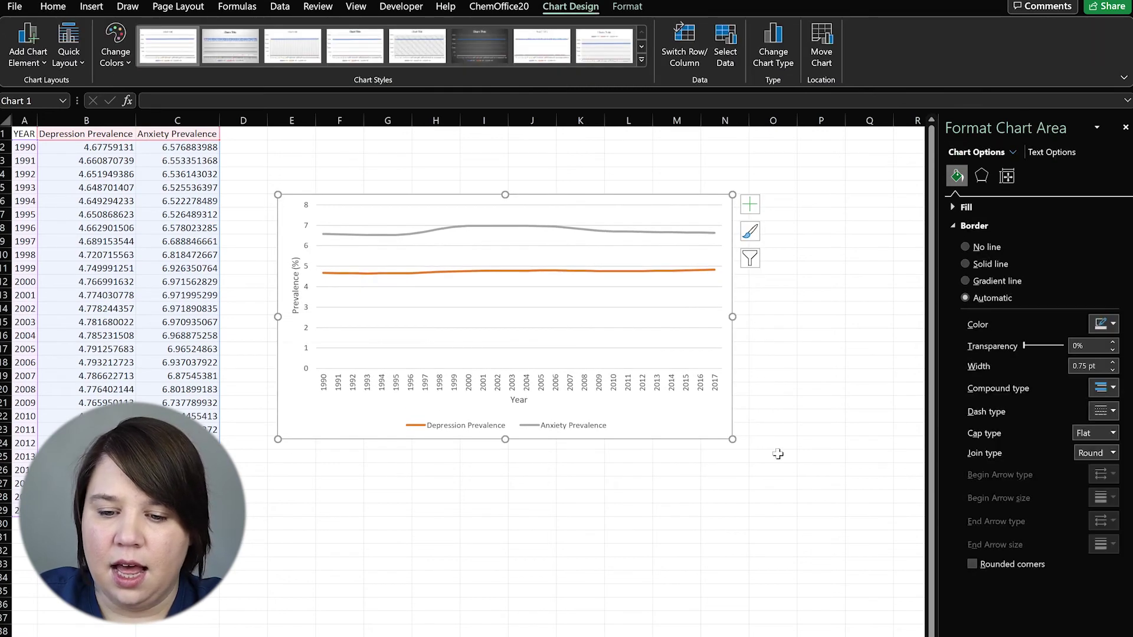
{"action": "left_click_drag", "start_coordinate": [732, 439], "coordinate": [780, 489]}
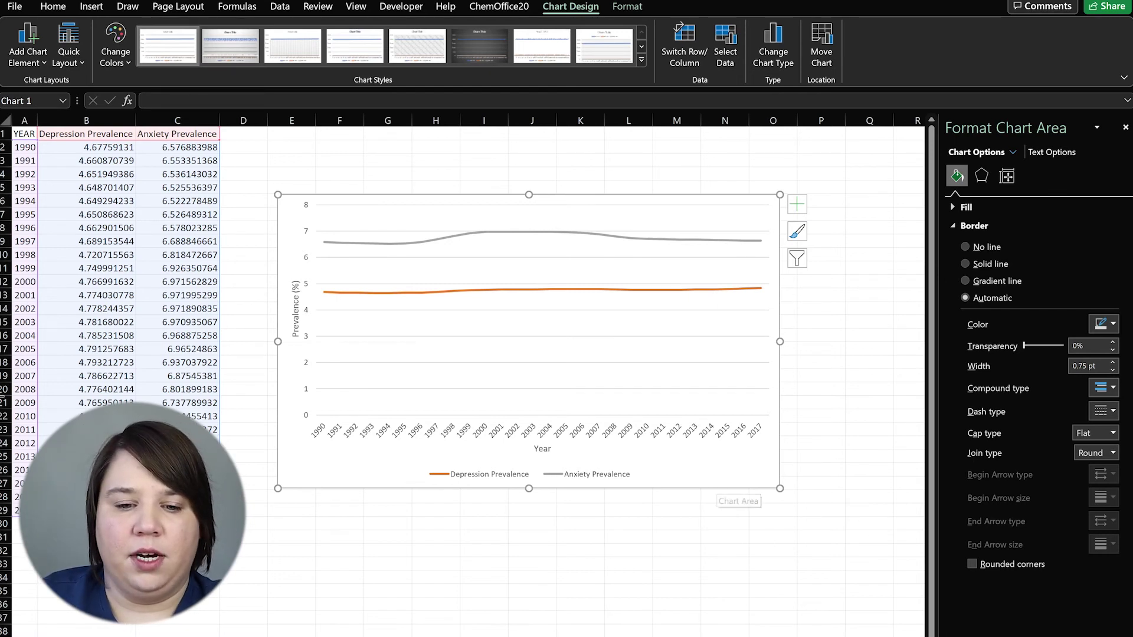
{"action": "left_click", "coordinate": [694, 593]}
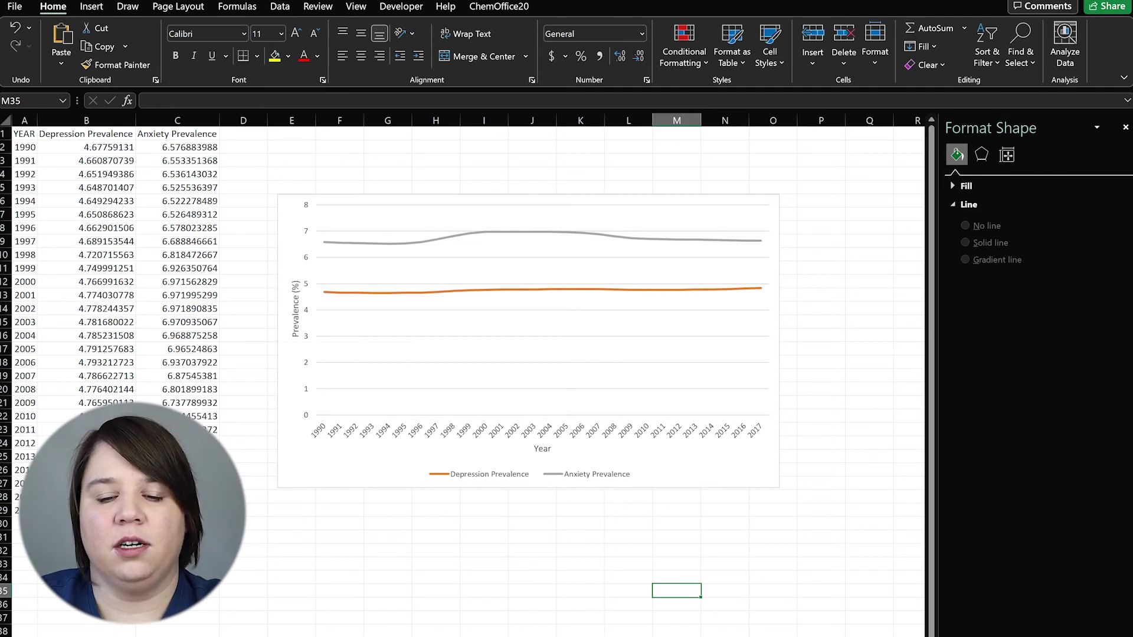
On the next sheet, insert a 2-D clustered column chart from the disorder names and averages in A2:B7
{"action": "key", "text": "ctrl+Page_Down"}
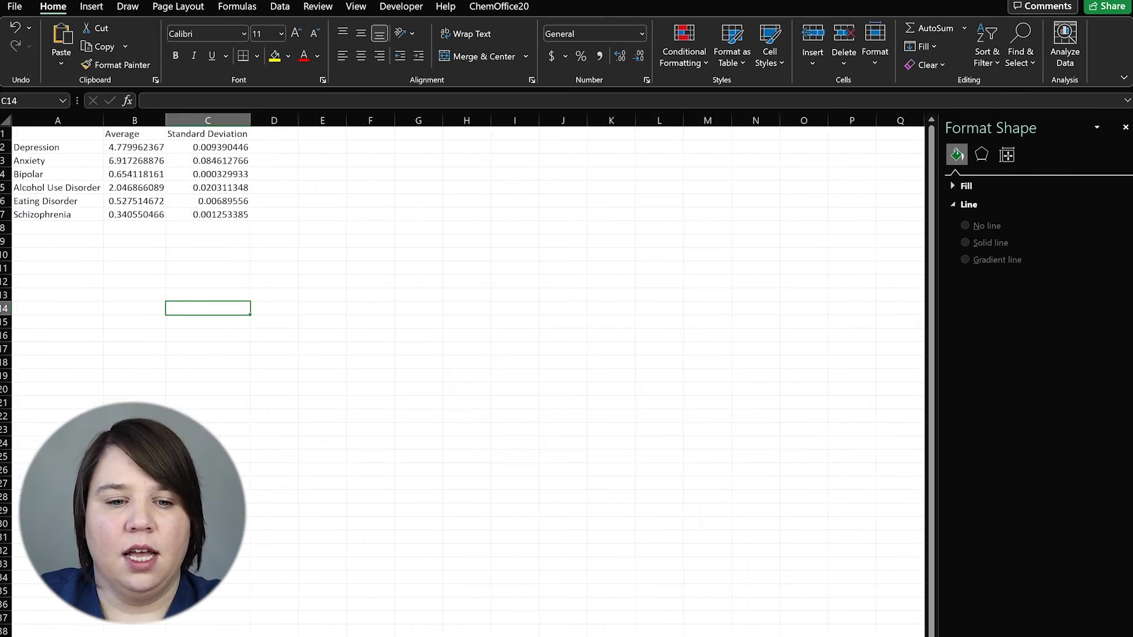
{"action": "left_click", "coordinate": [682, 374]}
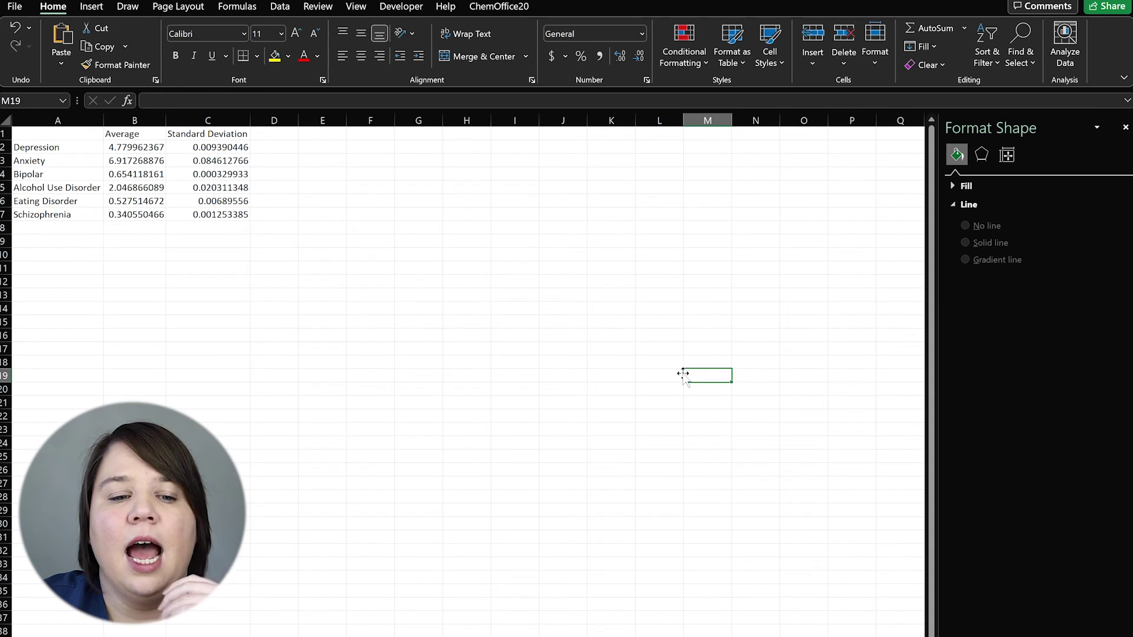
{"action": "left_click_drag", "start_coordinate": [37, 148], "coordinate": [140, 215]}
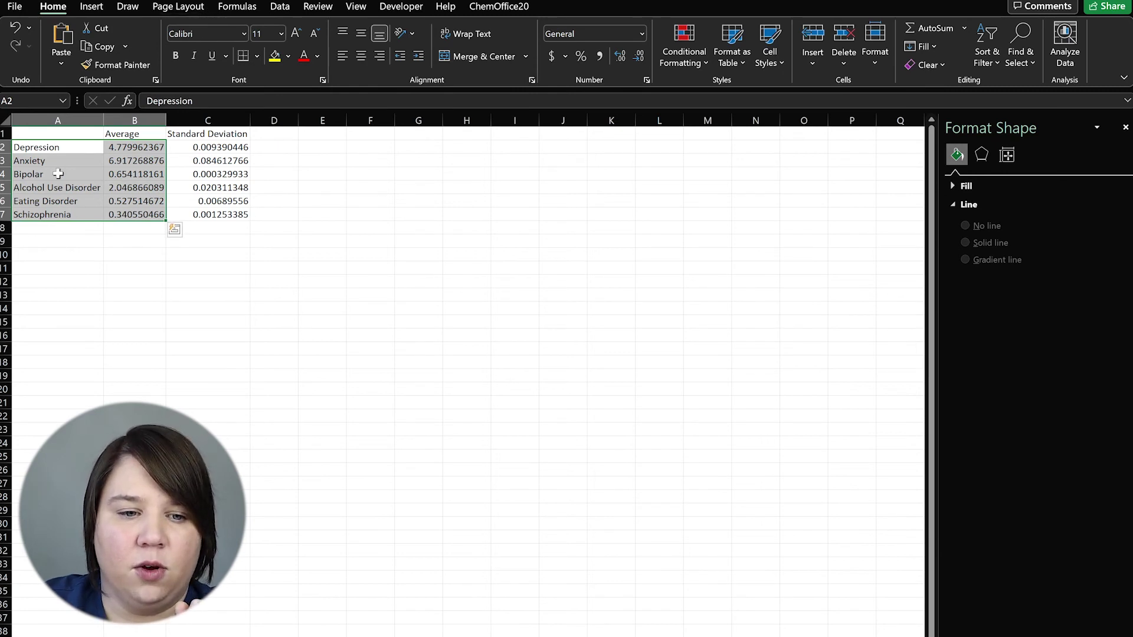
{"action": "left_click", "coordinate": [34, 152]}
{"action": "left_click_drag", "start_coordinate": [80, 155], "coordinate": [148, 207]}
{"action": "left_click_drag", "start_coordinate": [36, 147], "coordinate": [145, 217]}
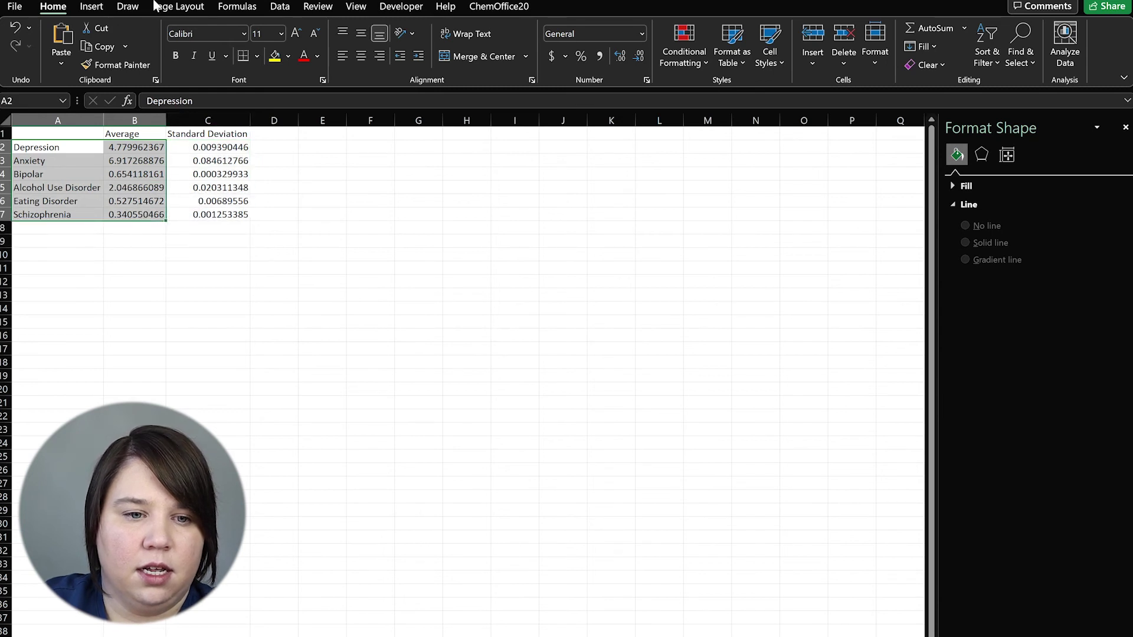
{"action": "left_click", "coordinate": [92, 6]}
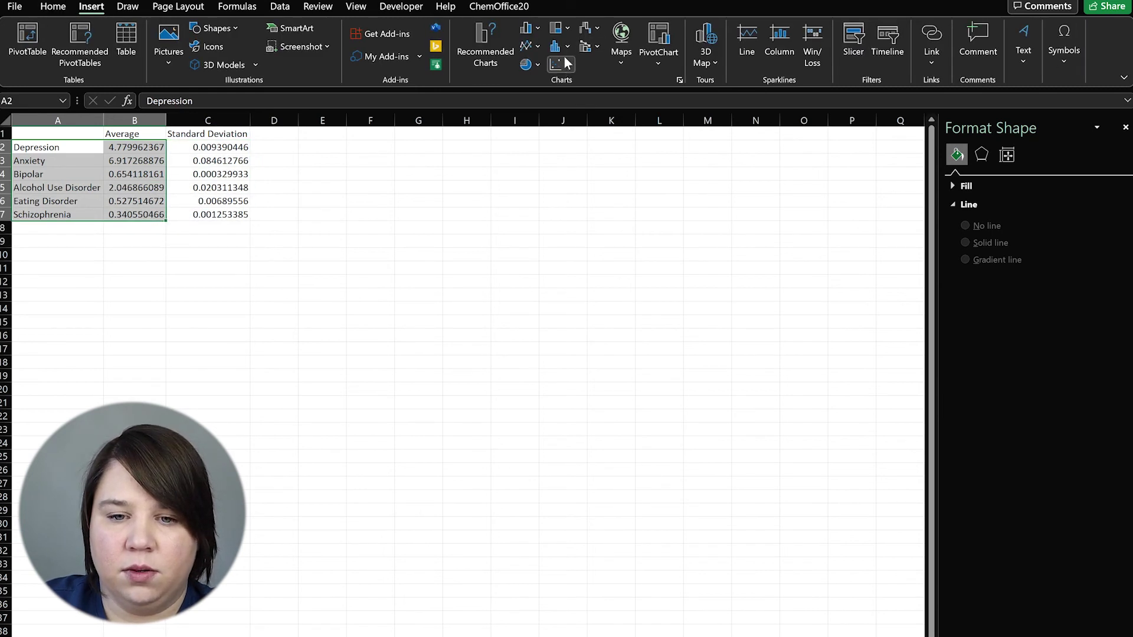
{"action": "left_click", "coordinate": [535, 27]}
{"action": "left_click", "coordinate": [533, 87]}
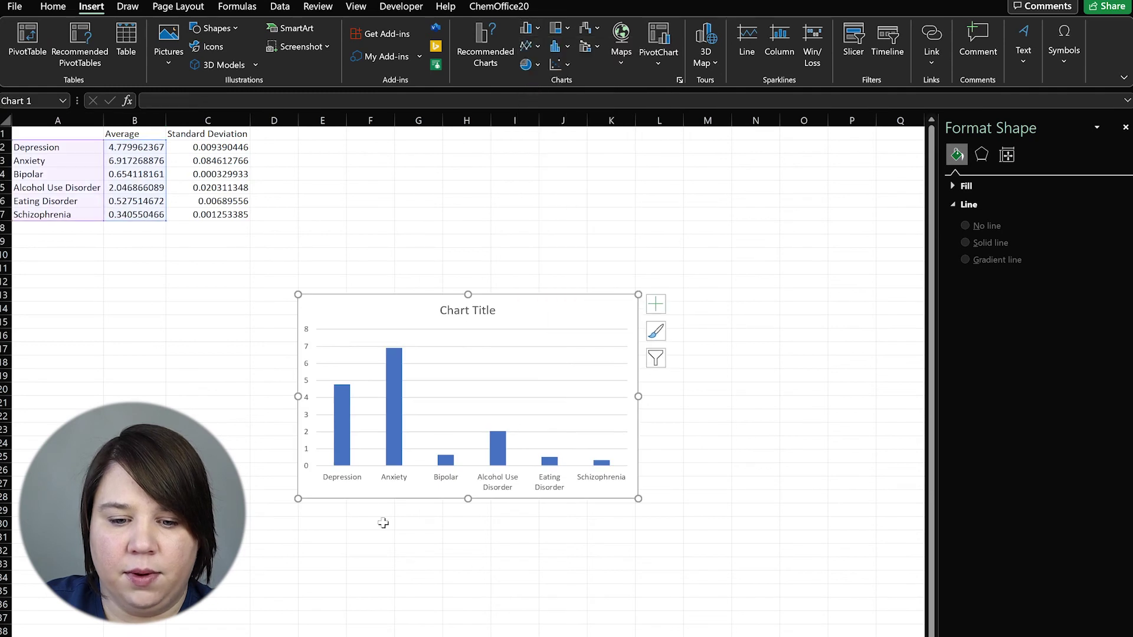
Delete the column chart's title and add axis titles to the chart
{"action": "left_click", "coordinate": [451, 313]}
{"action": "left_click", "coordinate": [451, 371]}
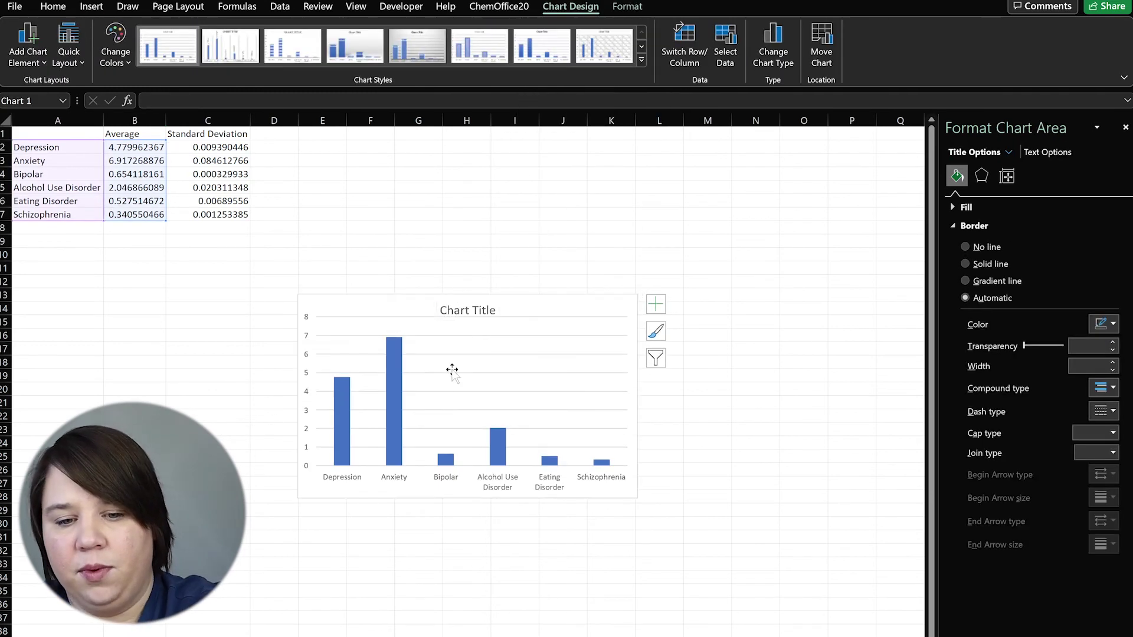
{"action": "left_click", "coordinate": [655, 305]}
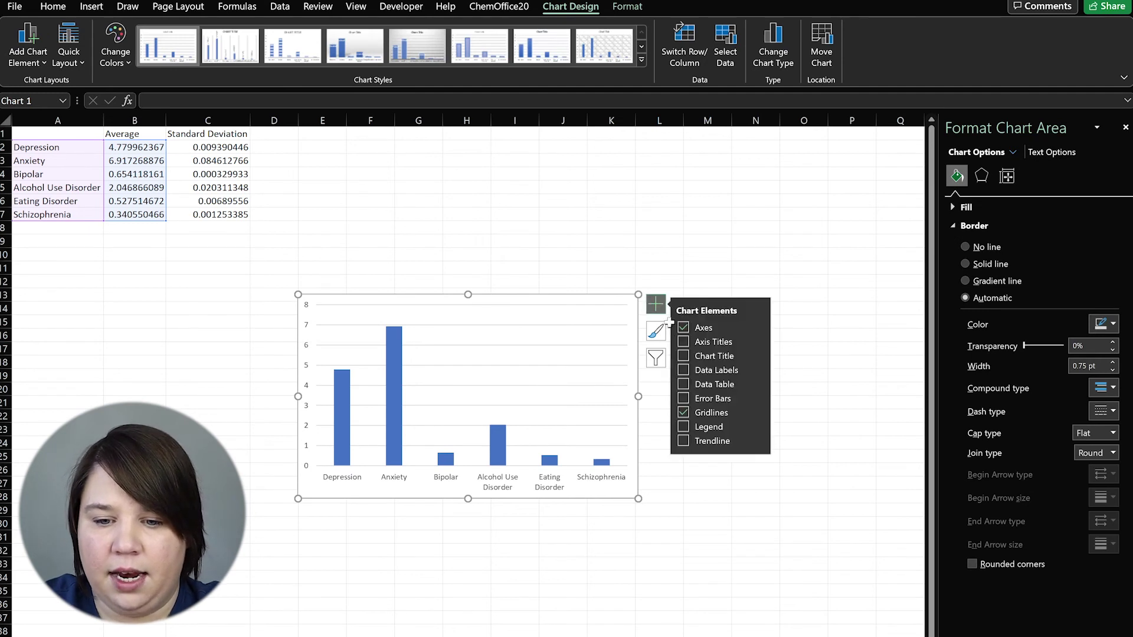
{"action": "left_click", "coordinate": [755, 341]}
Set the column chart's vertical axis title to "Prevalence (%)"
{"action": "left_click", "coordinate": [318, 386]}
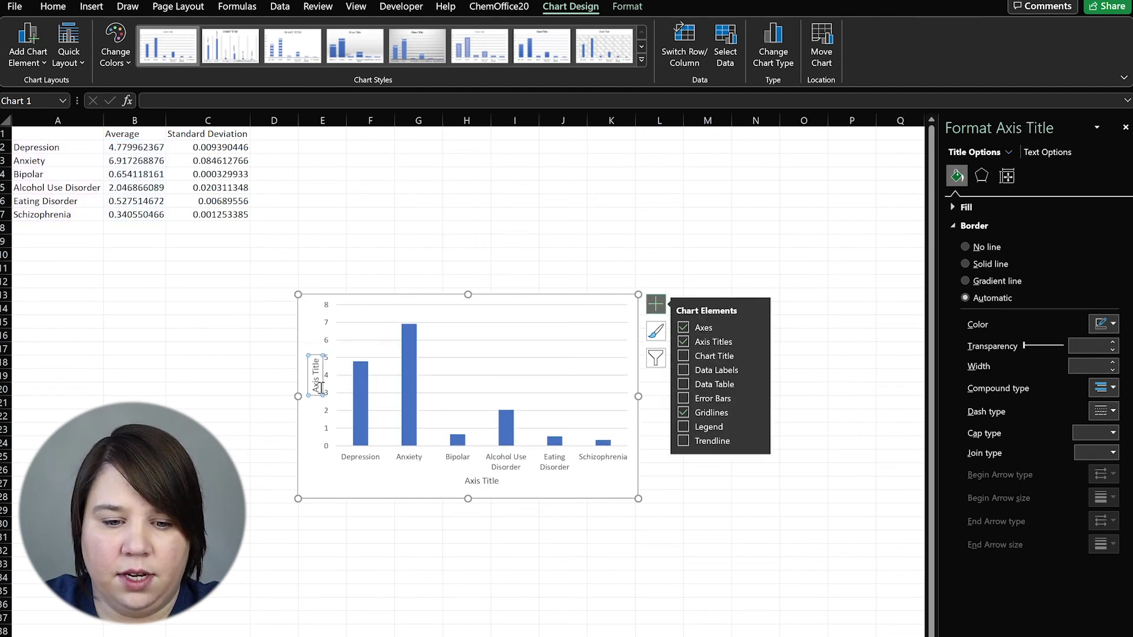
{"action": "left_click", "coordinate": [318, 384]}
{"action": "left_click_drag", "start_coordinate": [316, 394], "coordinate": [318, 357]}
{"action": "type", "text": "Prevalence"}
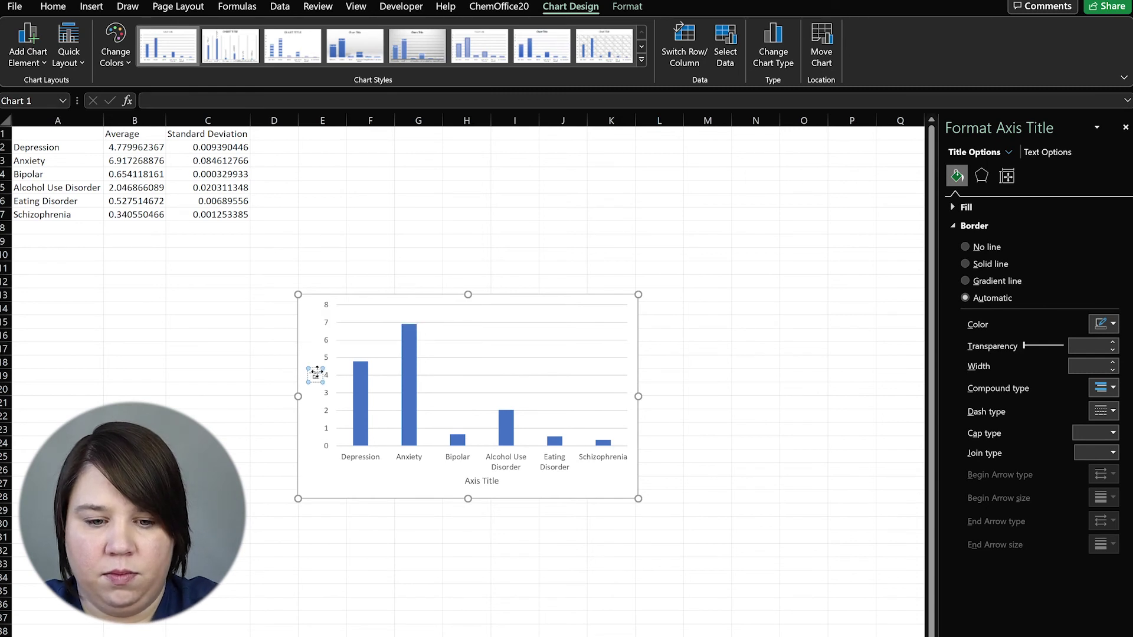
{"action": "type", "text": " ("}
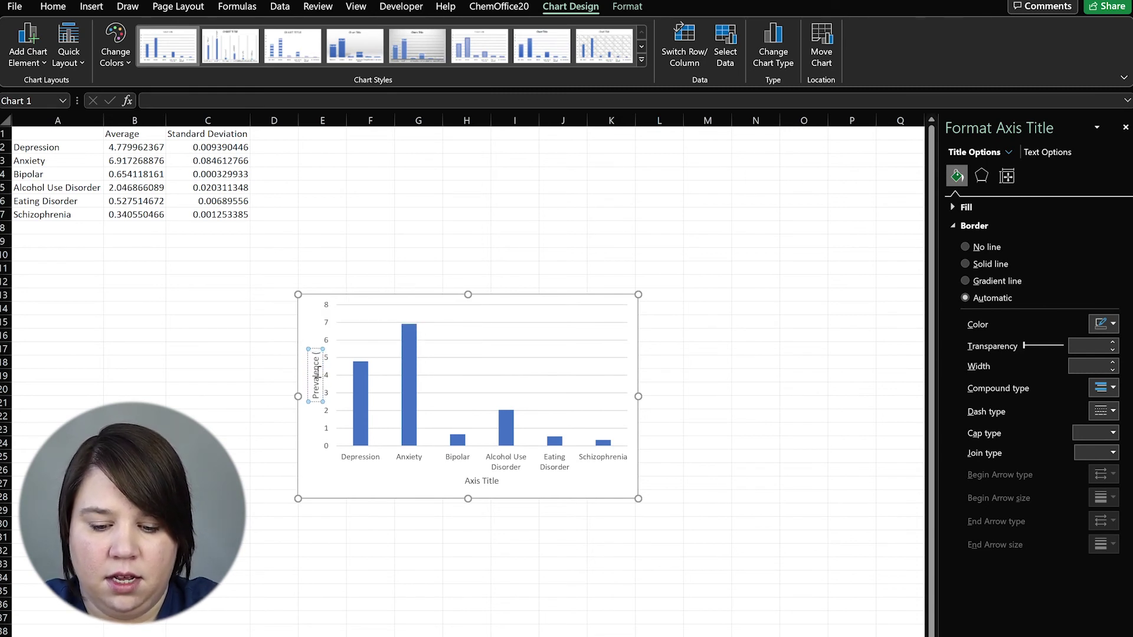
{"action": "type", "text": "%)"}
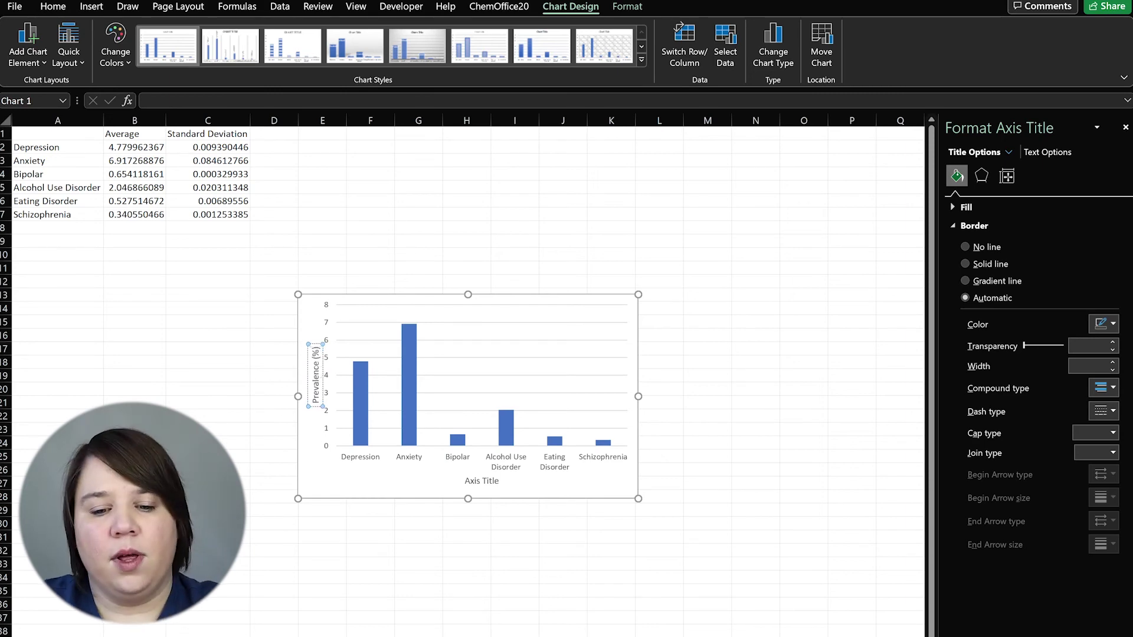
Delete the horizontal axis title below the disorder names in the column chart
{"action": "left_click", "coordinate": [360, 527]}
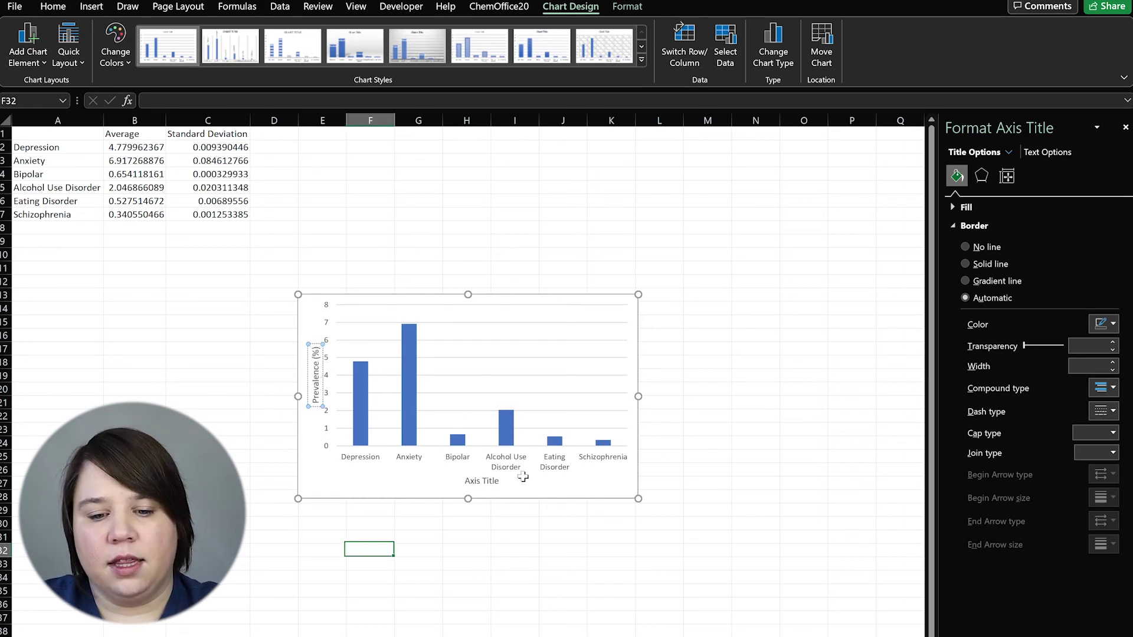
{"action": "left_click", "coordinate": [478, 481]}
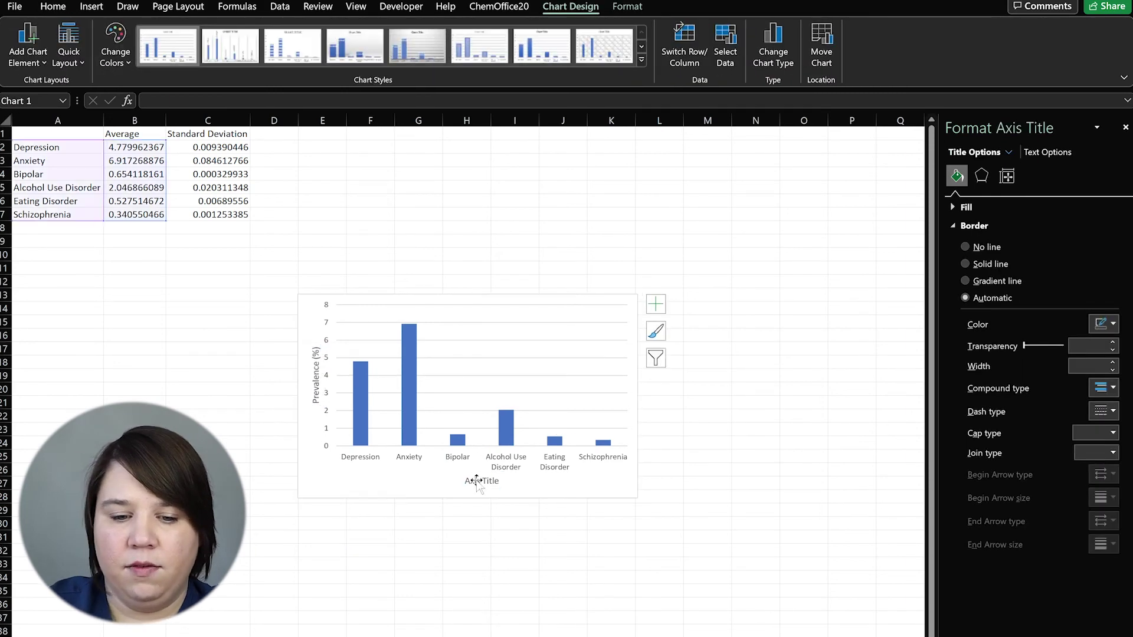
{"action": "key", "text": "Delete"}
{"action": "left_click", "coordinate": [699, 404]}
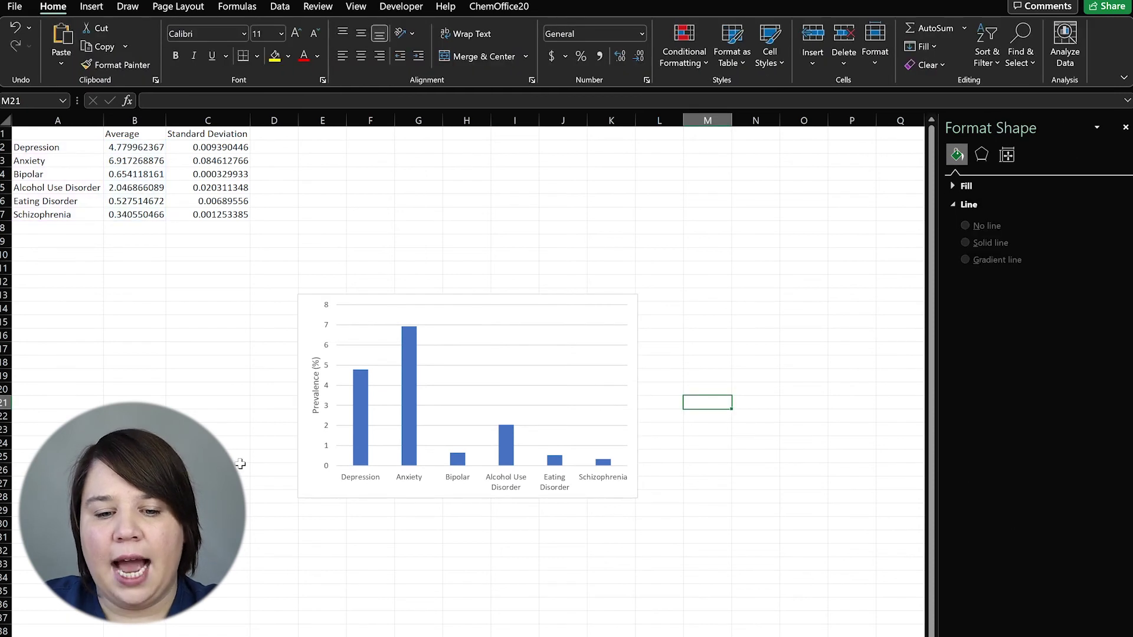
Add error bars to the column chart of disorder averages
{"action": "mouse_move", "coordinate": [365, 439]}
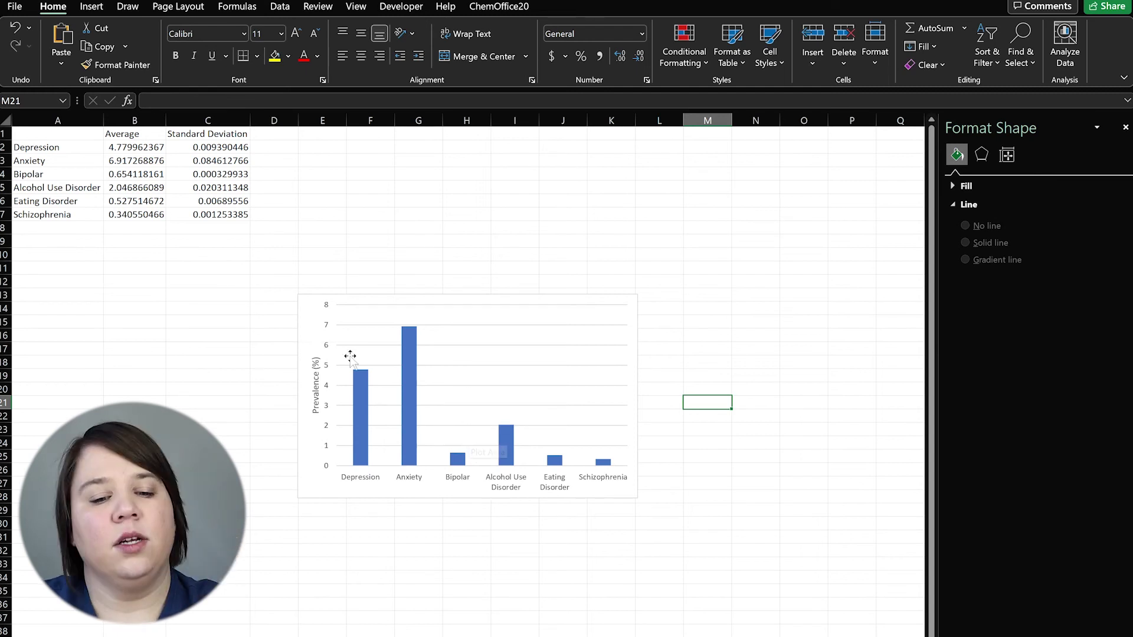
{"action": "left_click", "coordinate": [311, 319]}
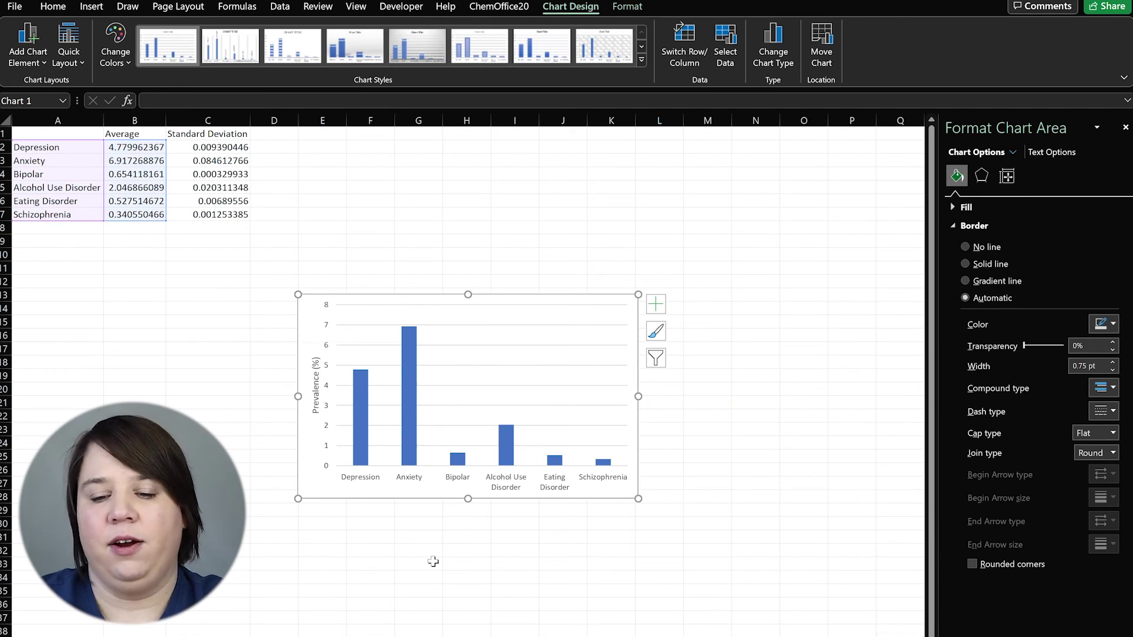
{"action": "left_click", "coordinate": [658, 307]}
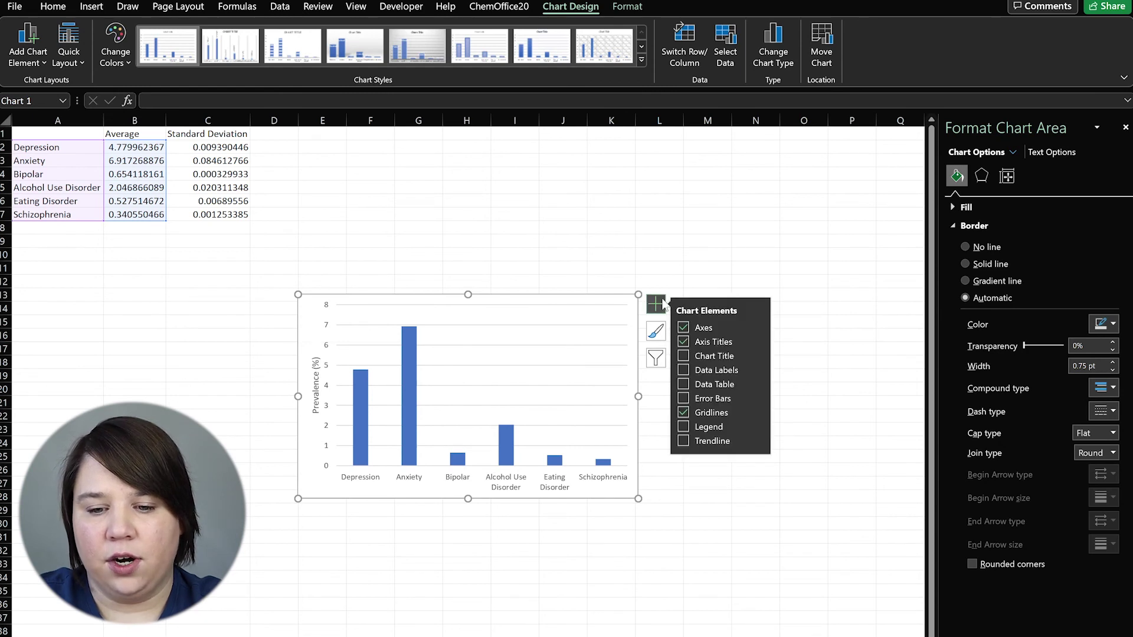
{"action": "left_click", "coordinate": [681, 396]}
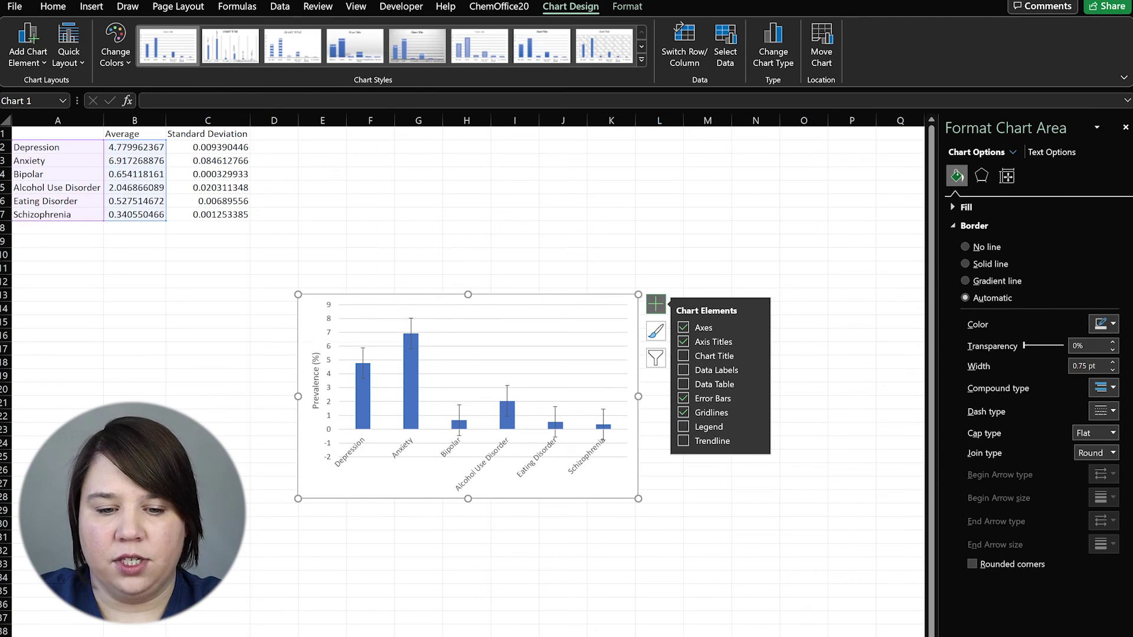
{"action": "left_click", "coordinate": [240, 561]}
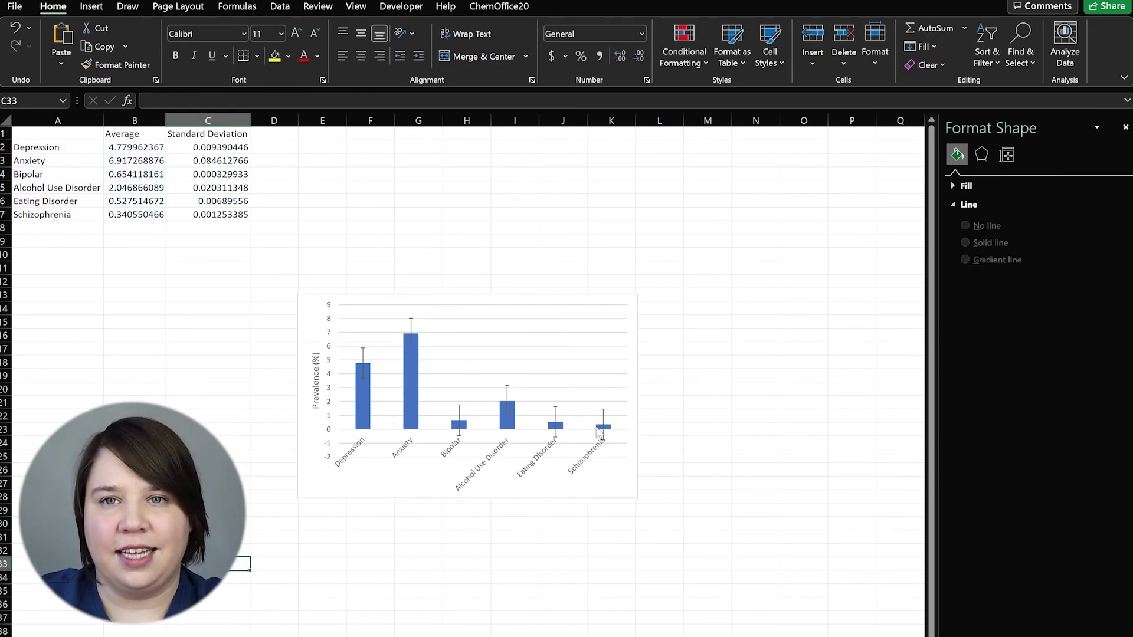
Set the column chart's error bars to custom values, using the standard deviations in C2:C7 for both the positive and negative error
{"action": "mouse_move", "coordinate": [600, 432]}
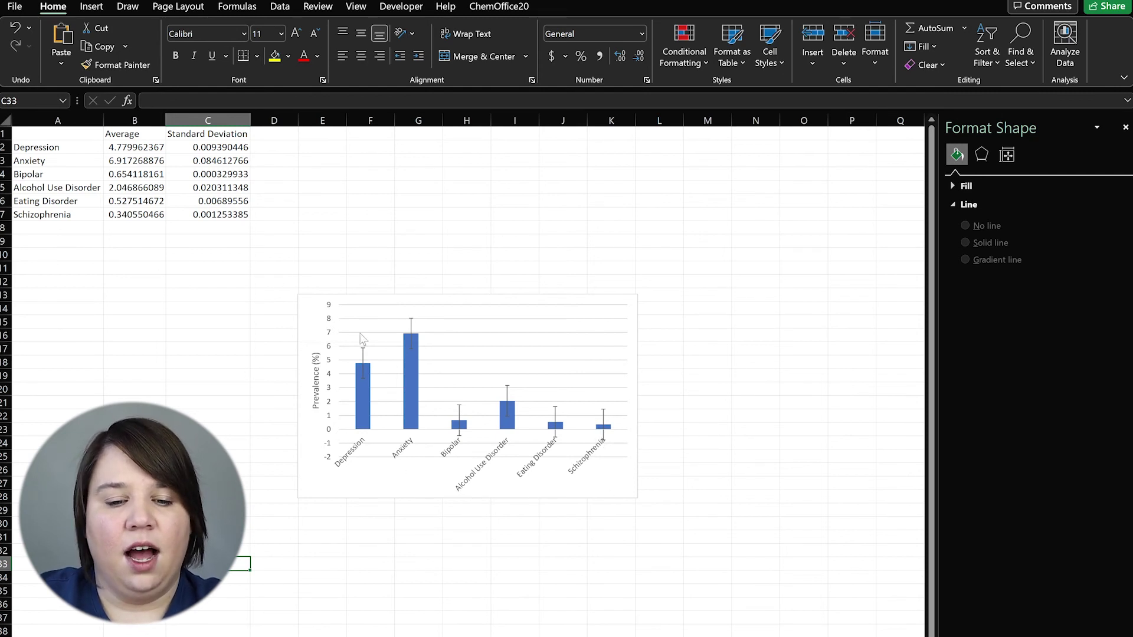
{"action": "left_click", "coordinate": [363, 352]}
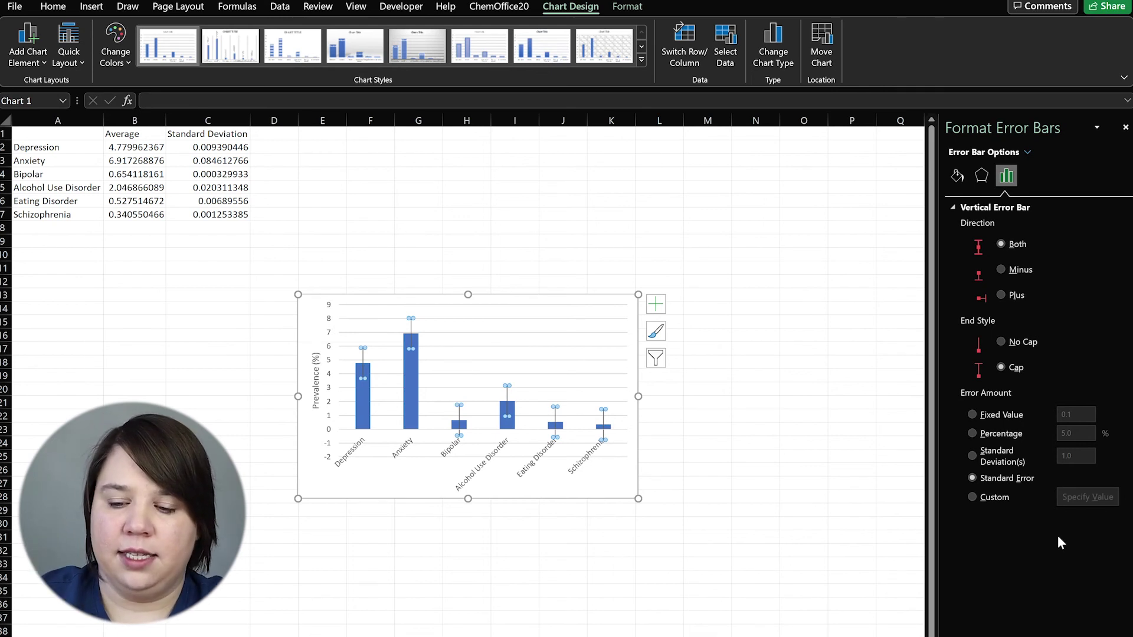
{"action": "left_click", "coordinate": [971, 496]}
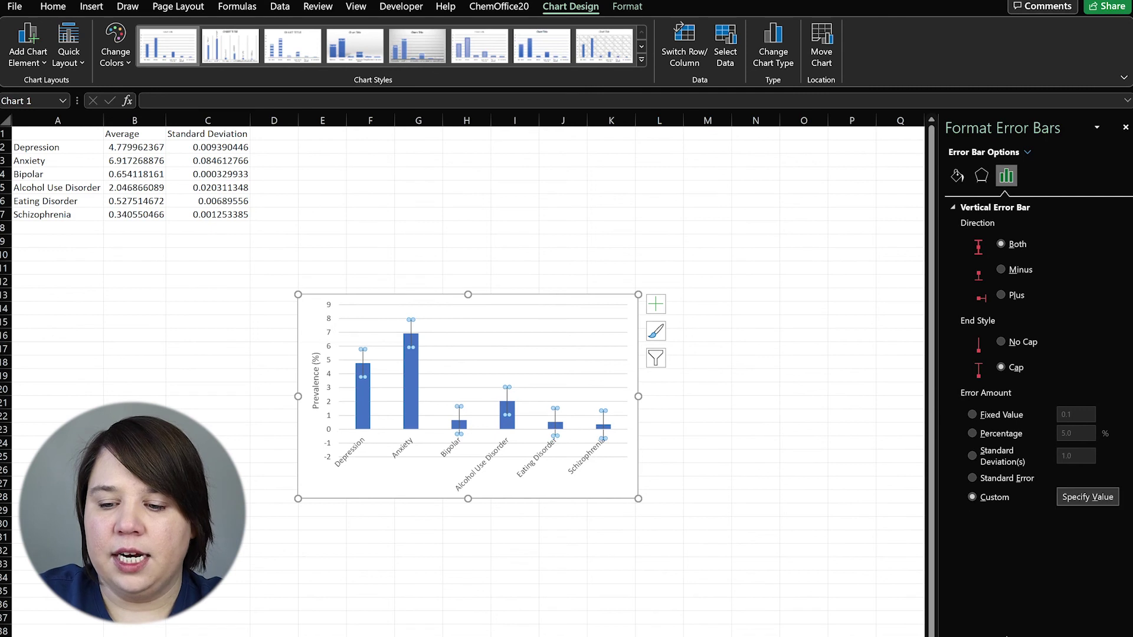
{"action": "left_click", "coordinate": [1093, 499]}
{"action": "left_click", "coordinate": [669, 209]}
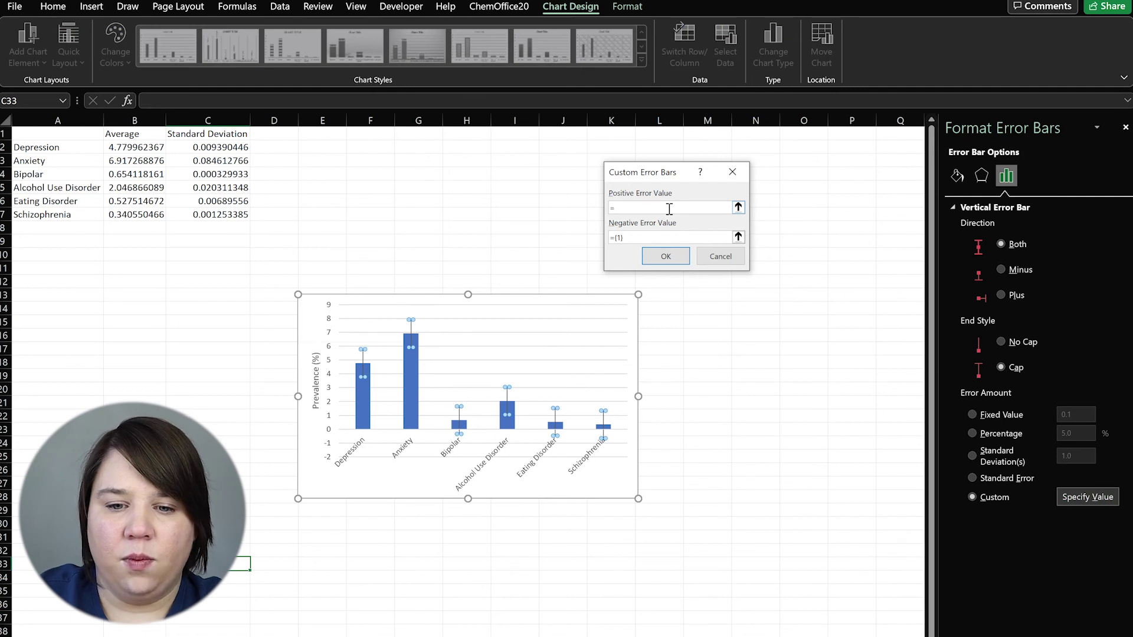
{"action": "left_click_drag", "start_coordinate": [227, 146], "coordinate": [225, 216]}
{"action": "left_click", "coordinate": [637, 236]}
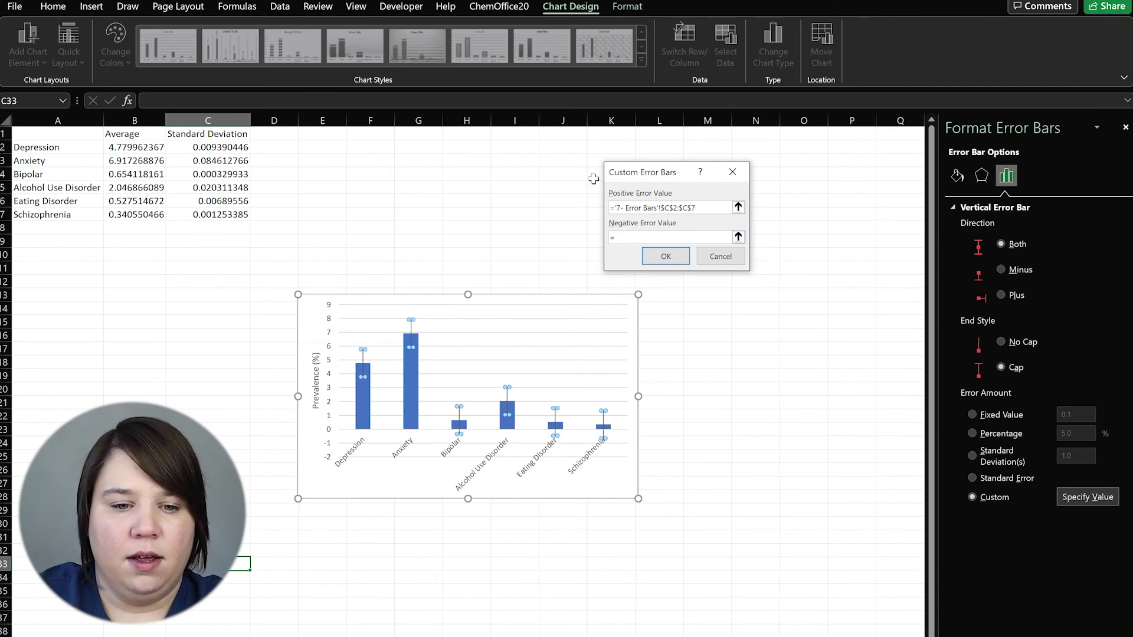
{"action": "left_click_drag", "start_coordinate": [224, 148], "coordinate": [229, 215]}
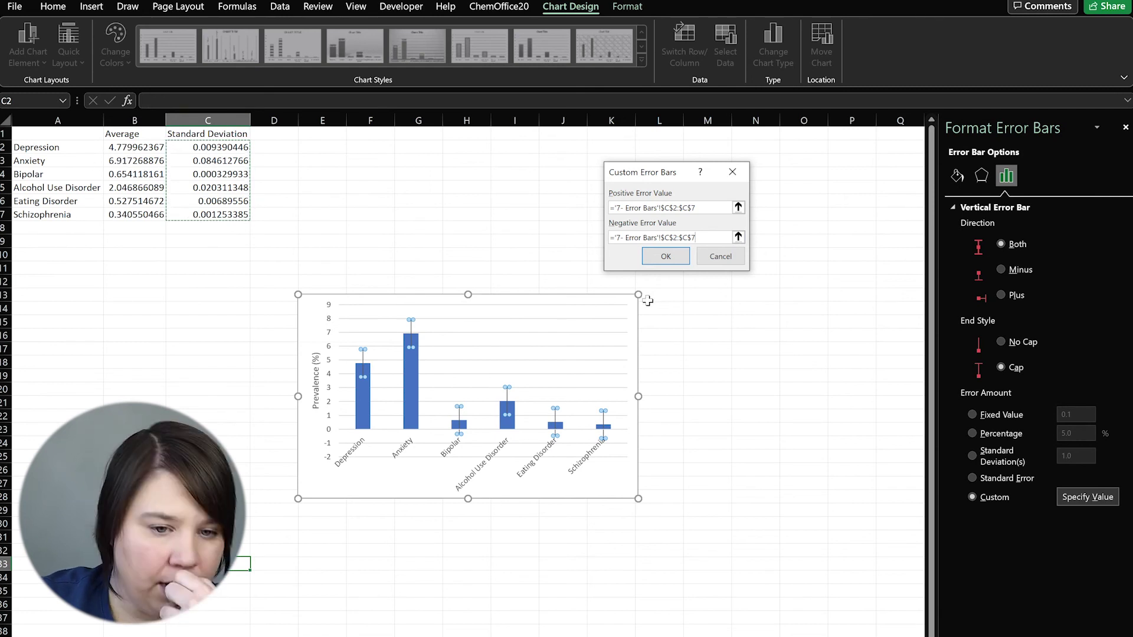
{"action": "left_click", "coordinate": [666, 256]}
{"action": "left_click", "coordinate": [758, 544]}
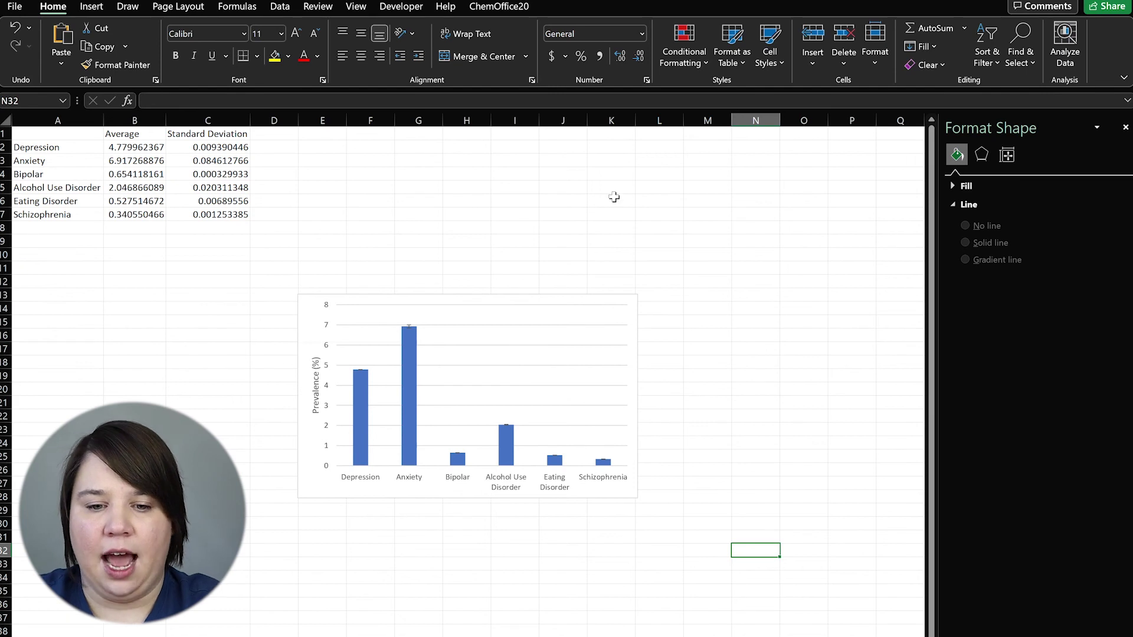
Enlarge the column chart from its upper corner so it reaches up to row 6 and across to column P
{"action": "left_click", "coordinate": [608, 299]}
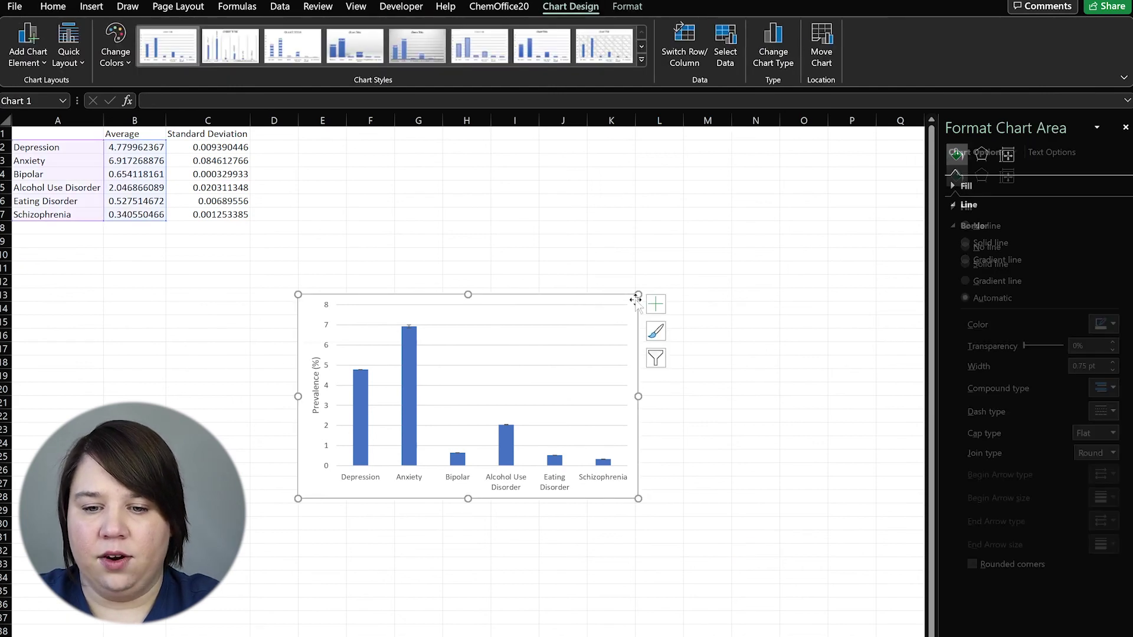
{"action": "left_click_drag", "start_coordinate": [638, 294], "coordinate": [848, 200]}
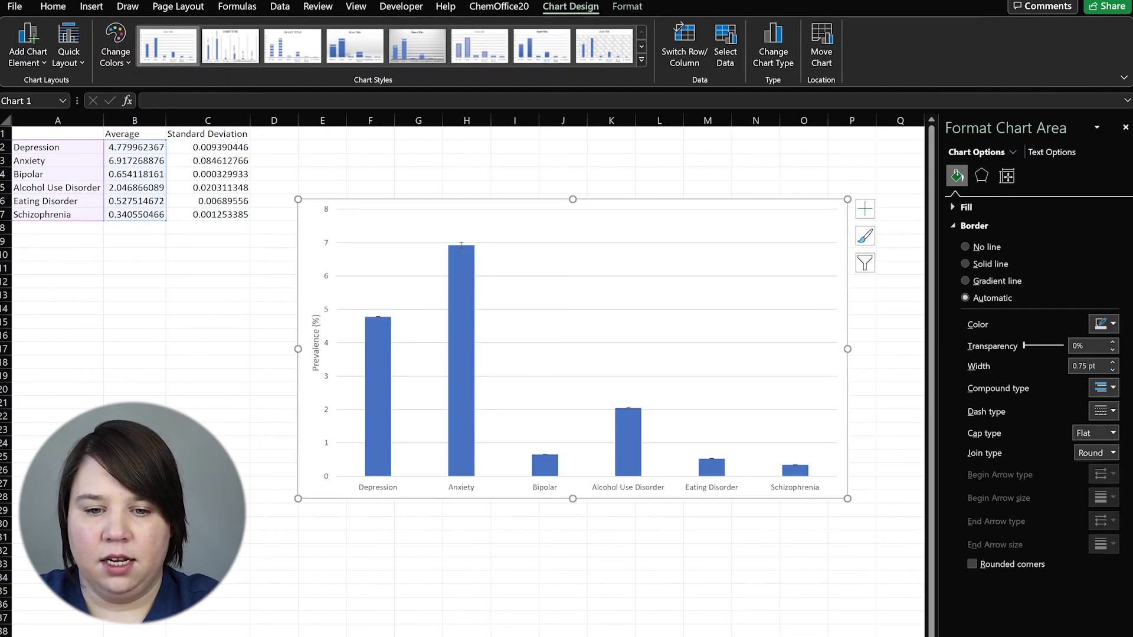
{"action": "left_click", "coordinate": [460, 592]}
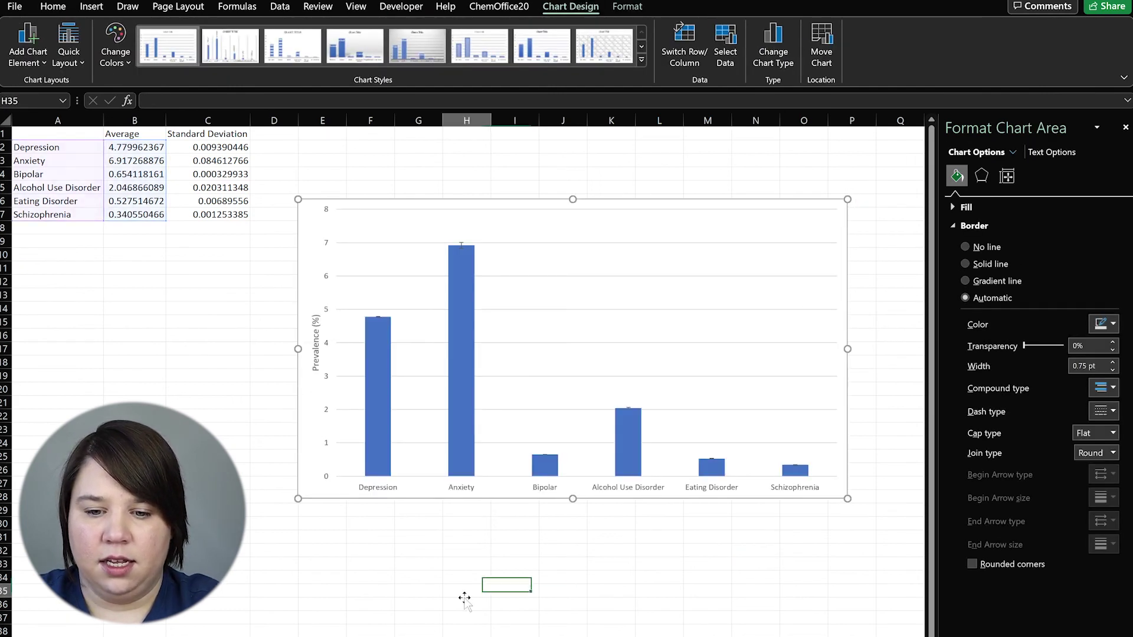
{"action": "left_click", "coordinate": [461, 244]}
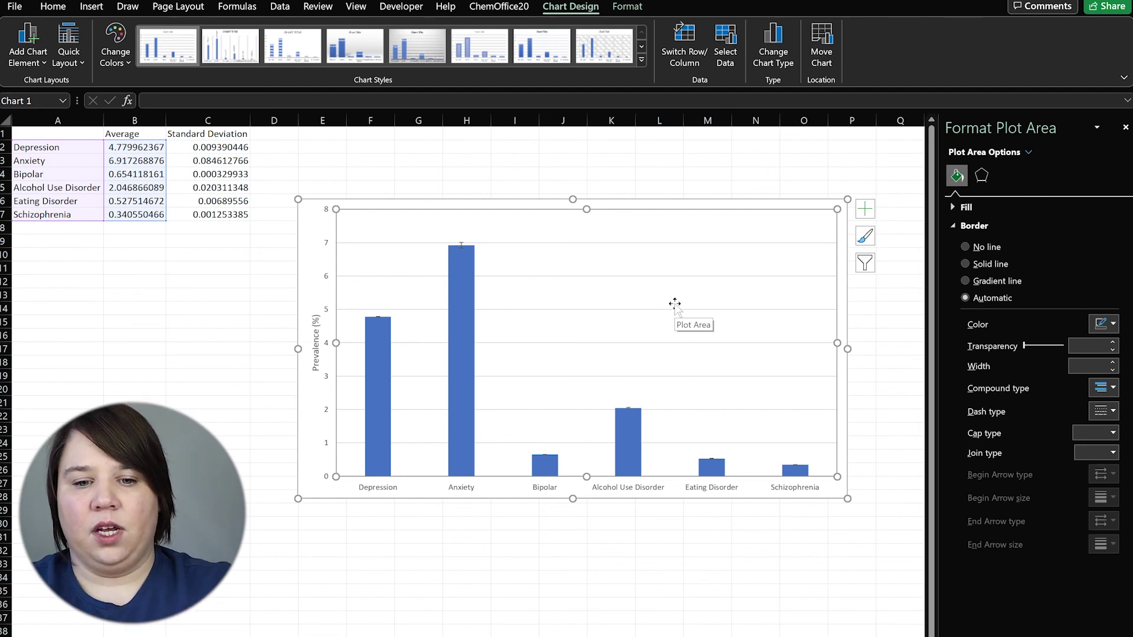
{"action": "left_click", "coordinate": [238, 157]}
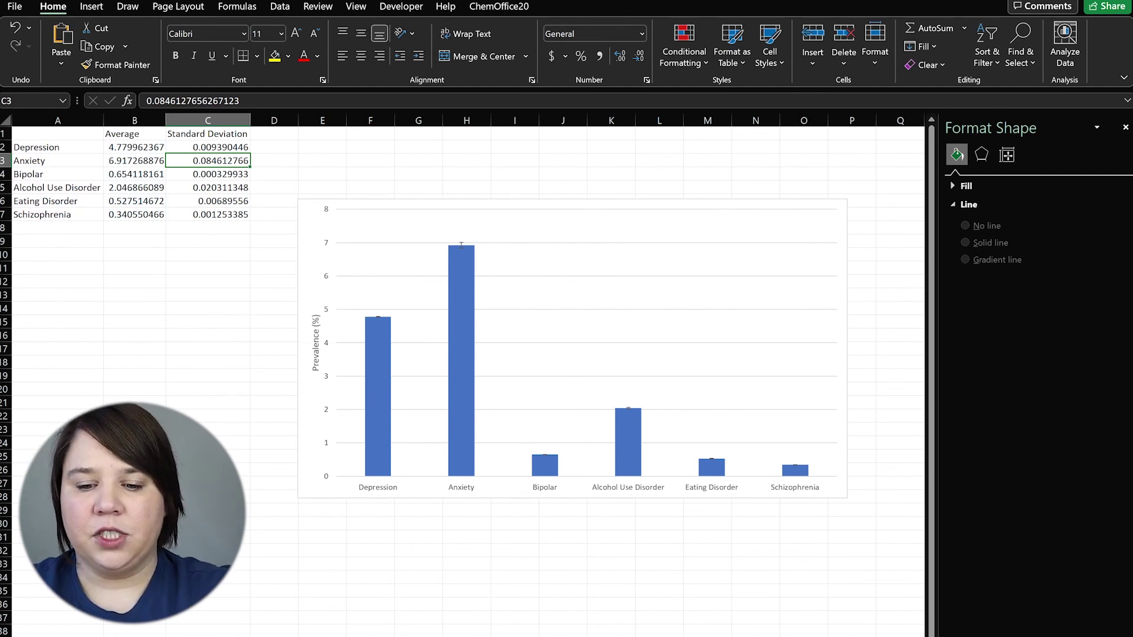
On the scatter plot sheet, add error bars to the depression-anxiety chart and delete the horizontal ones
{"action": "left_click", "coordinate": [134, 577]}
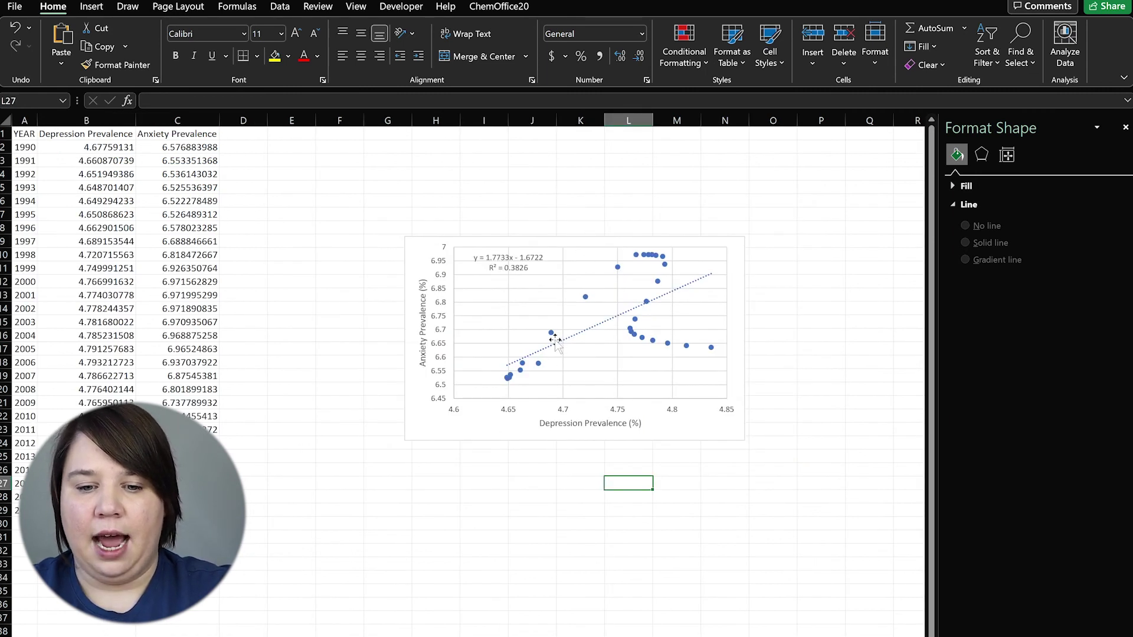
{"action": "left_click", "coordinate": [552, 335]}
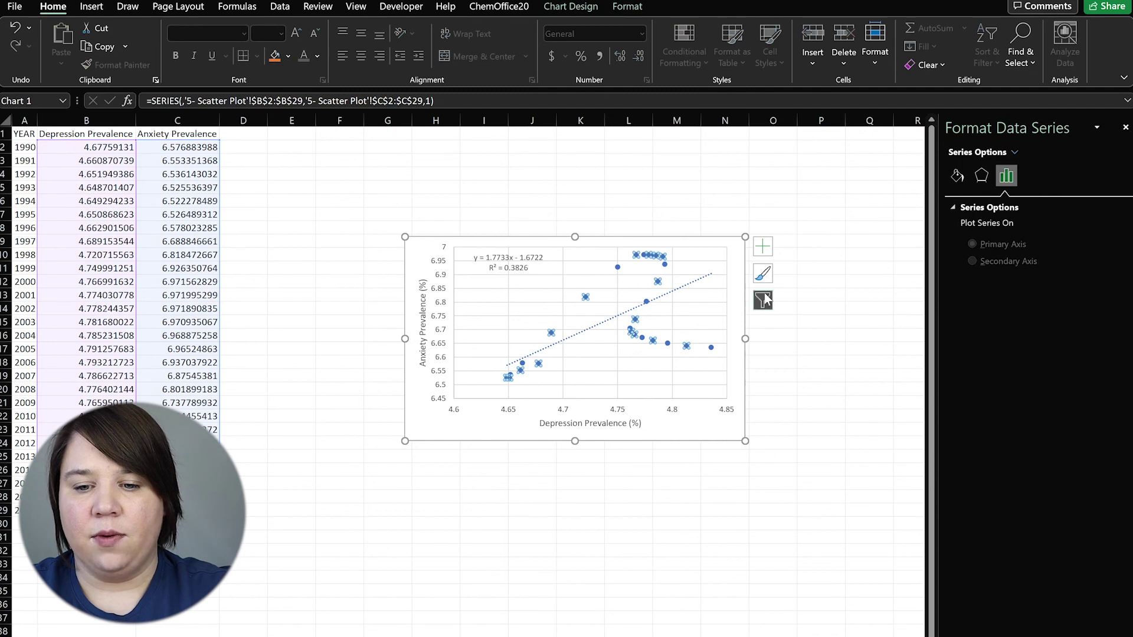
{"action": "left_click", "coordinate": [763, 248]}
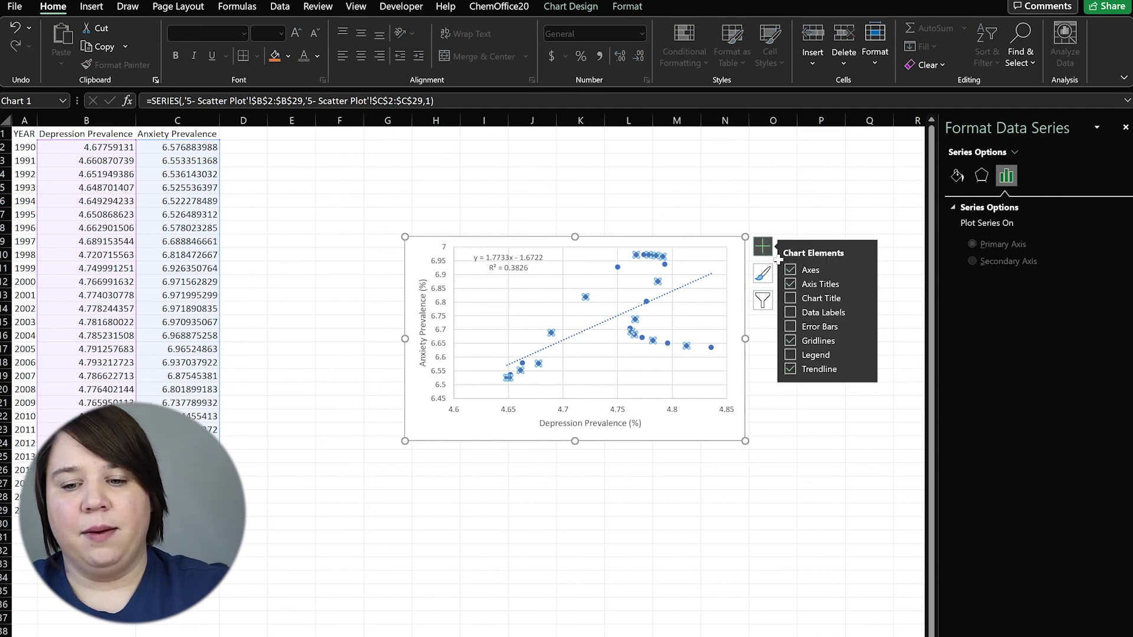
{"action": "left_click", "coordinate": [790, 327]}
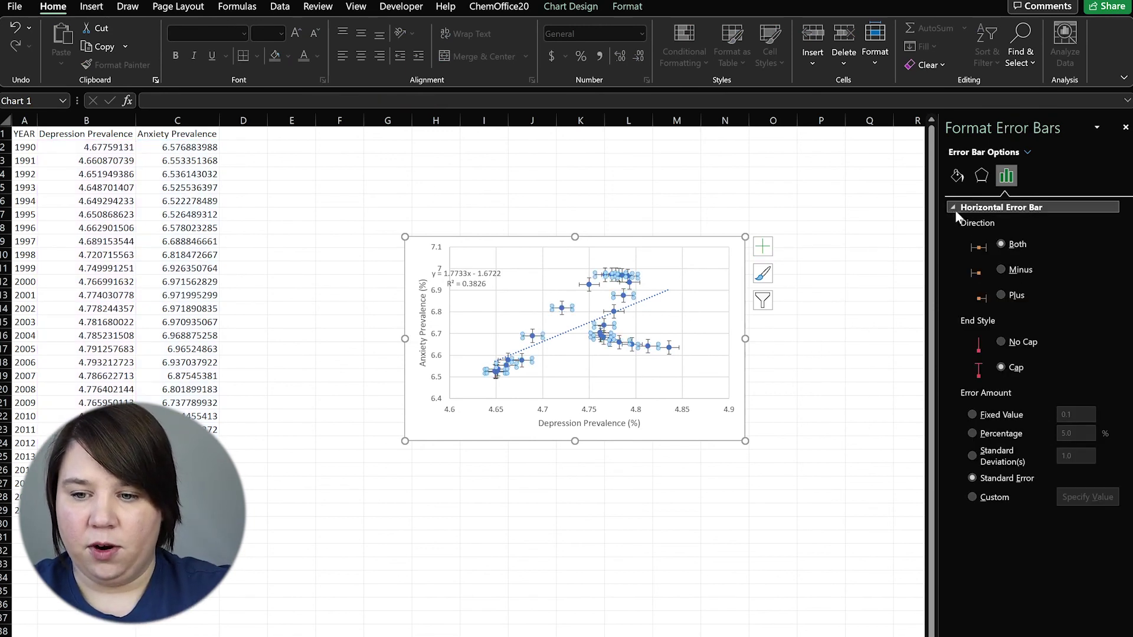
{"action": "left_click", "coordinate": [954, 207]}
{"action": "left_click", "coordinate": [1006, 214]}
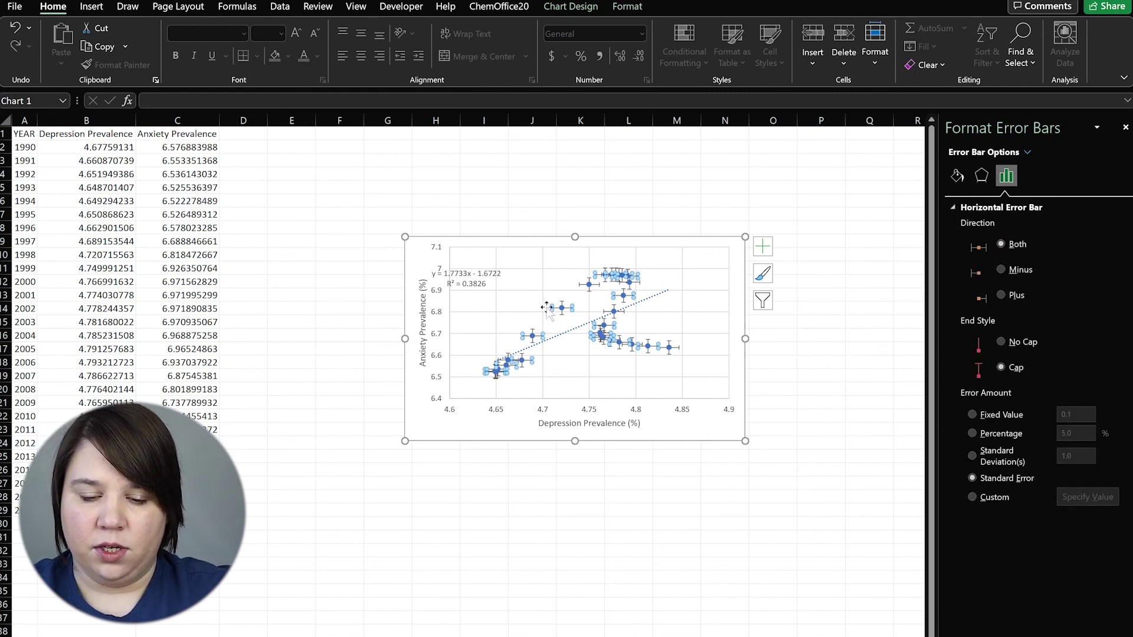
{"action": "key", "text": "Delete"}
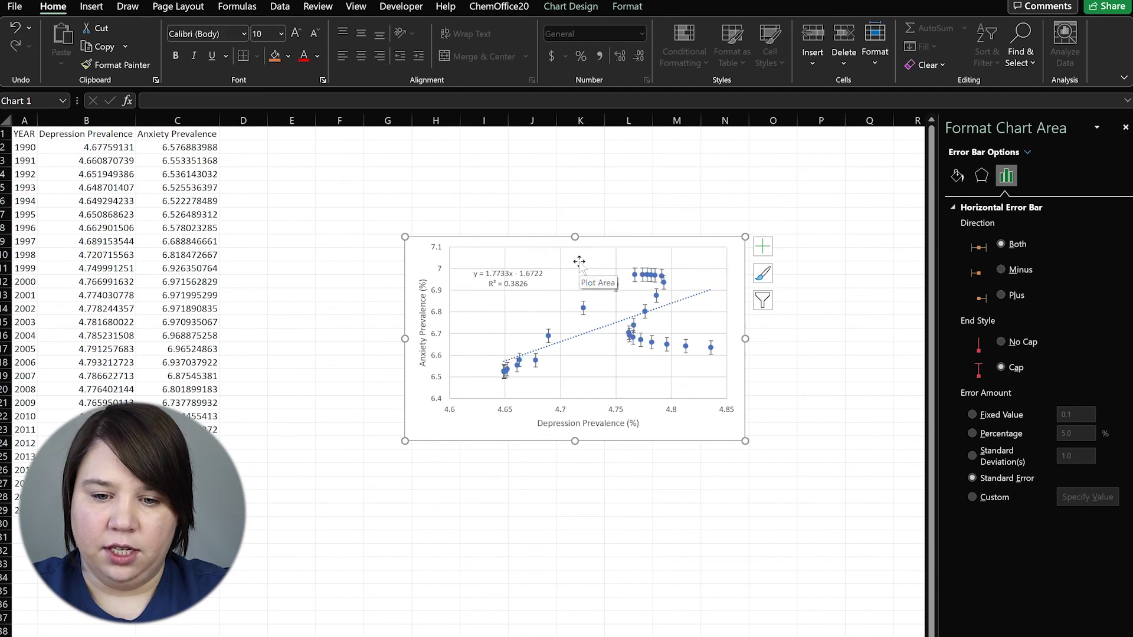
Try the Custom error amount on the scatter chart's vertical error bars, return it to Standard Error, and delete those bars
{"action": "left_click", "coordinate": [583, 303]}
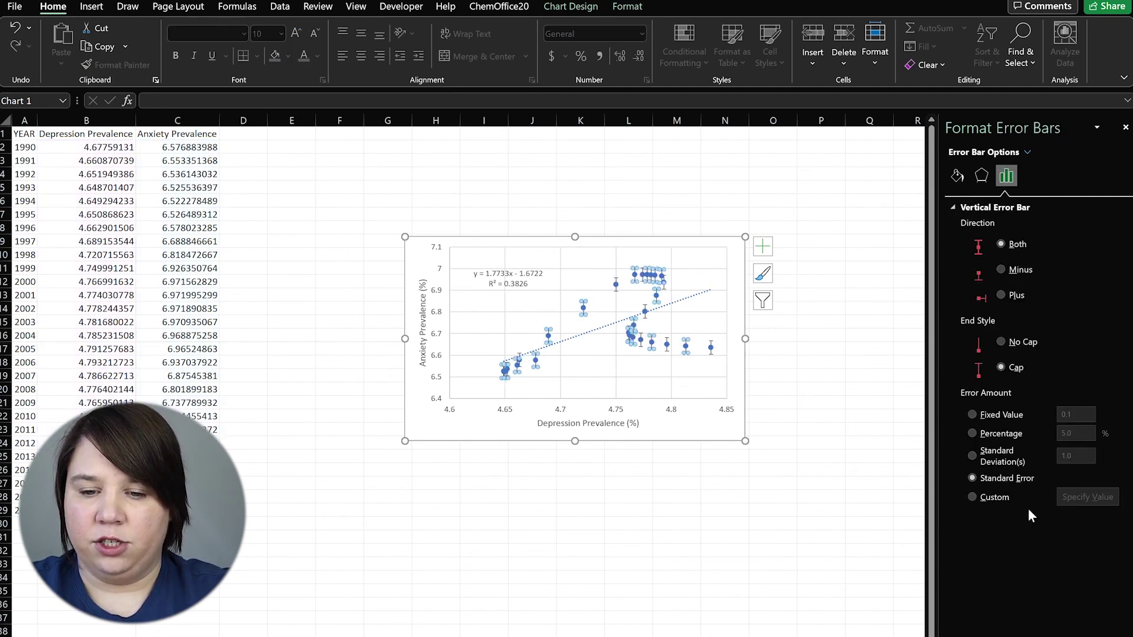
{"action": "left_click", "coordinate": [972, 498]}
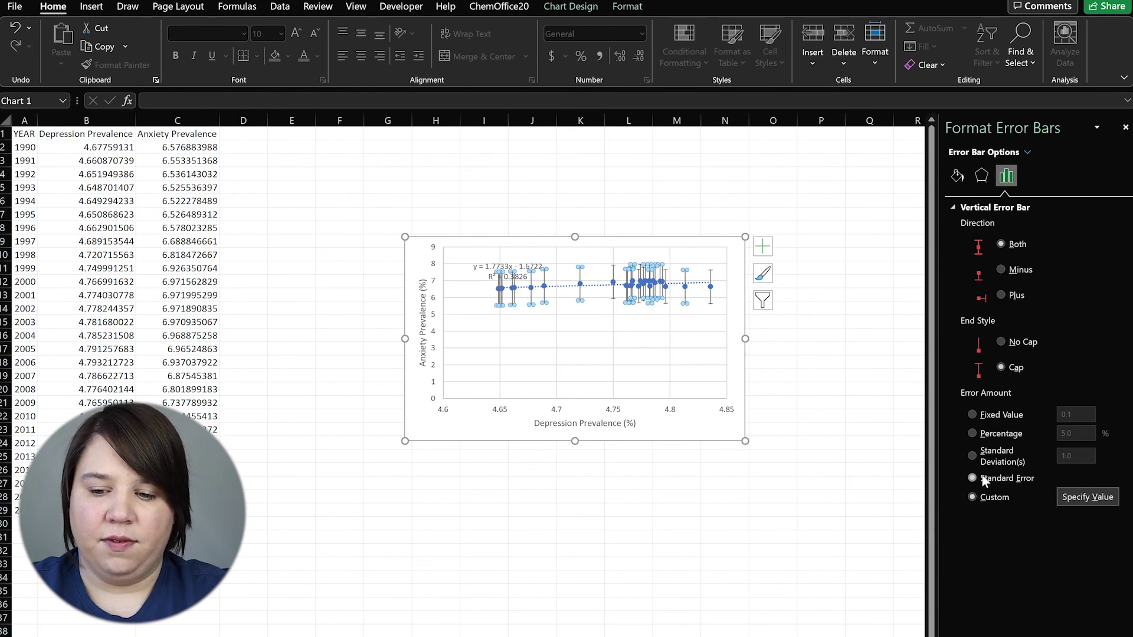
{"action": "left_click", "coordinate": [972, 478]}
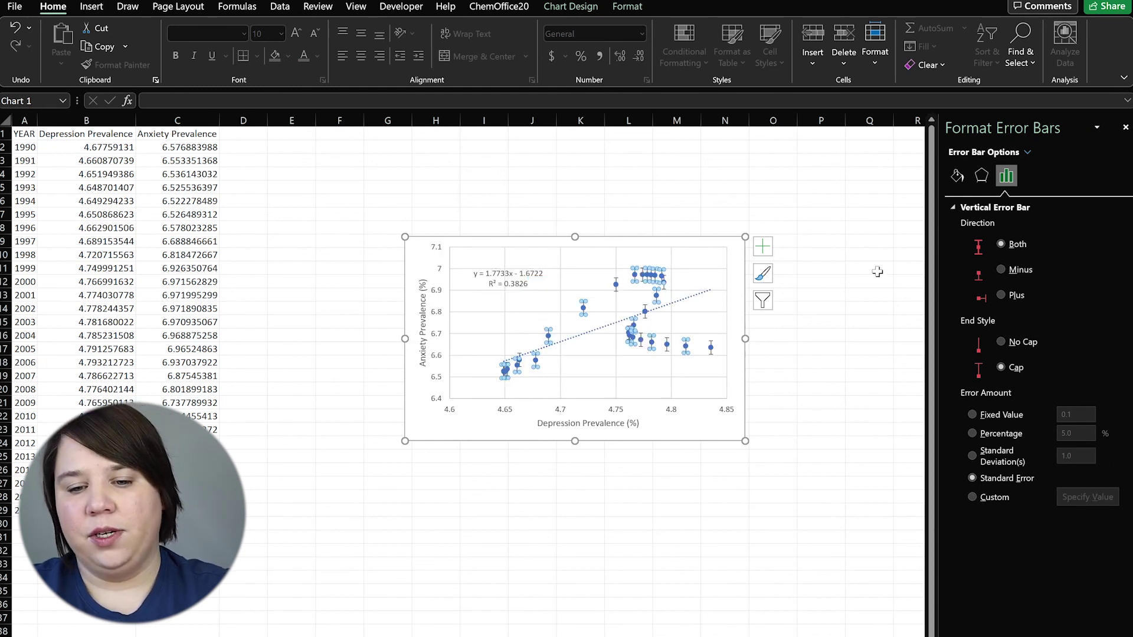
{"action": "key", "text": "Delete"}
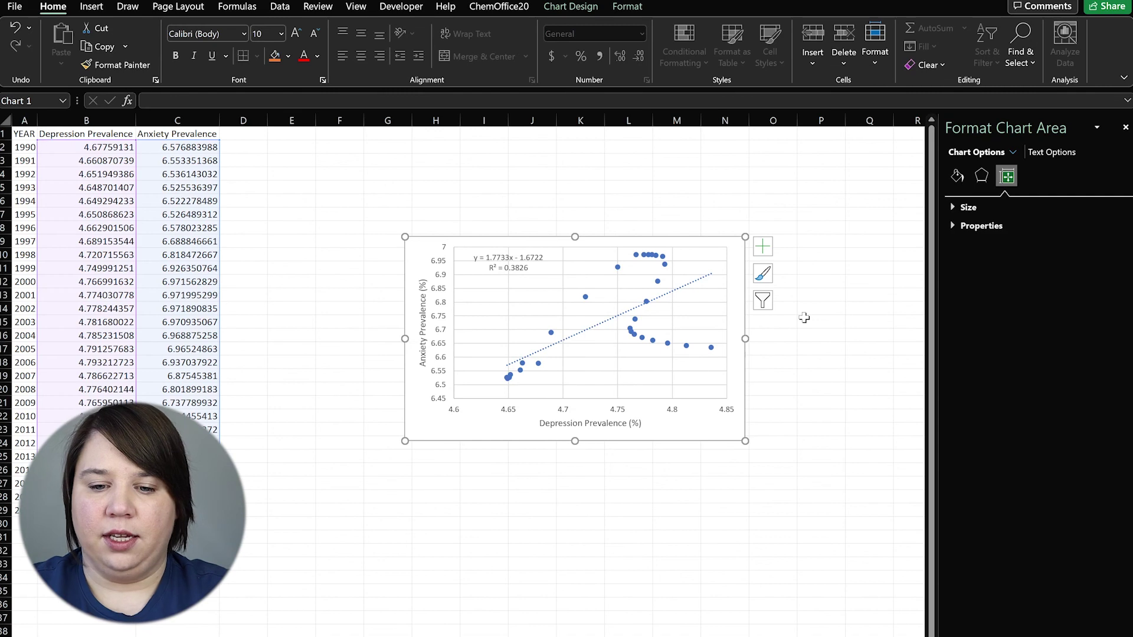
{"action": "left_click", "coordinate": [800, 478]}
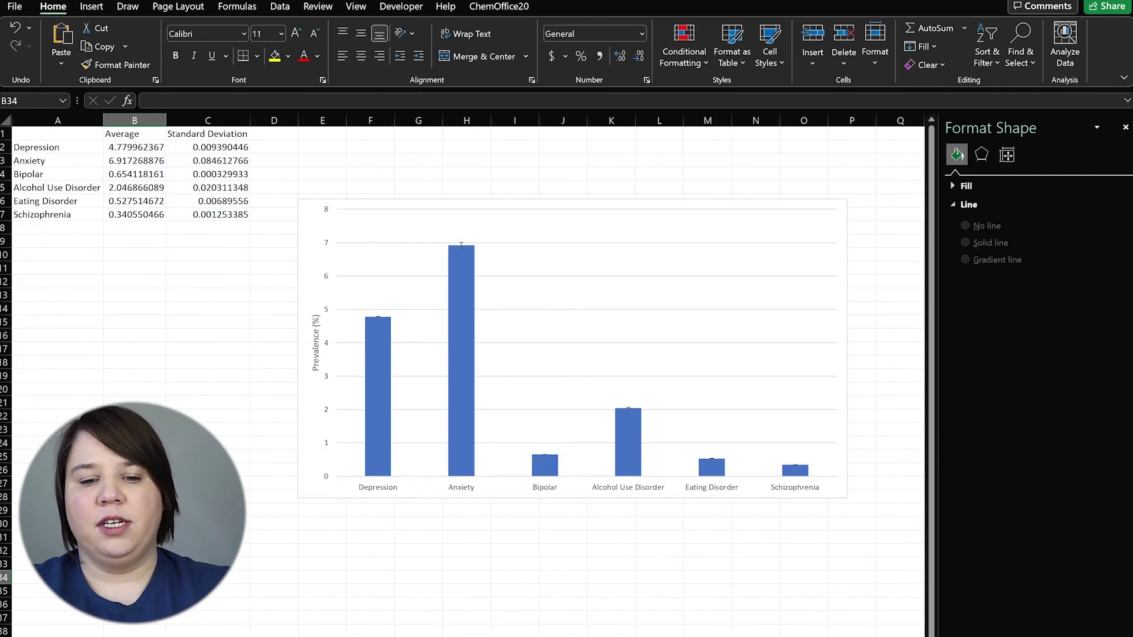
{"action": "left_click", "coordinate": [481, 590]}
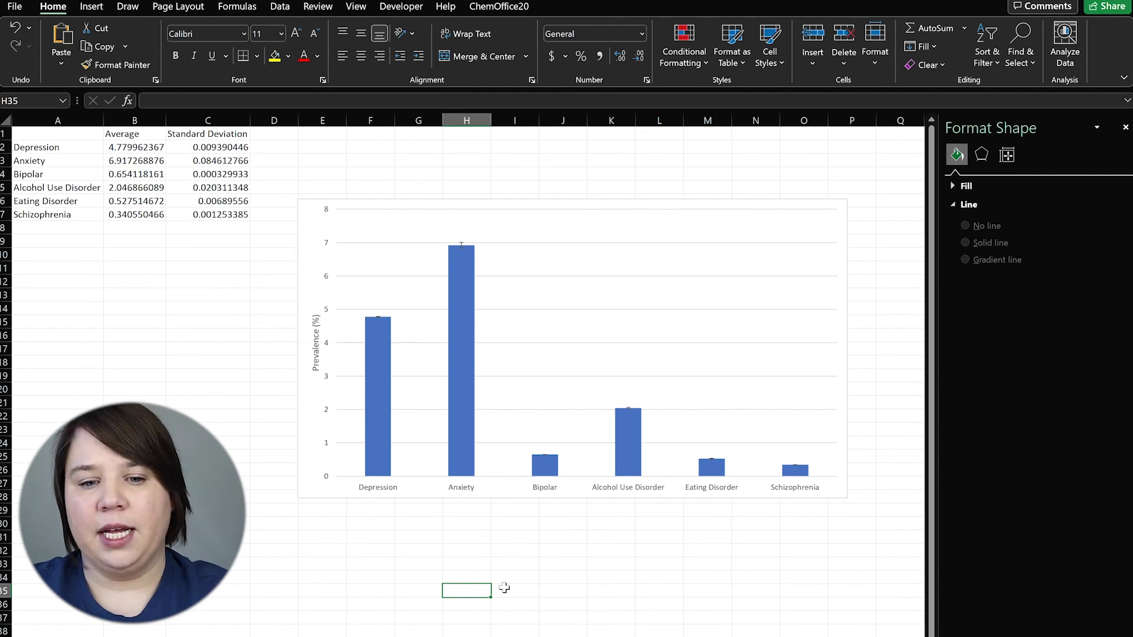
{"action": "left_click", "coordinate": [224, 392]}
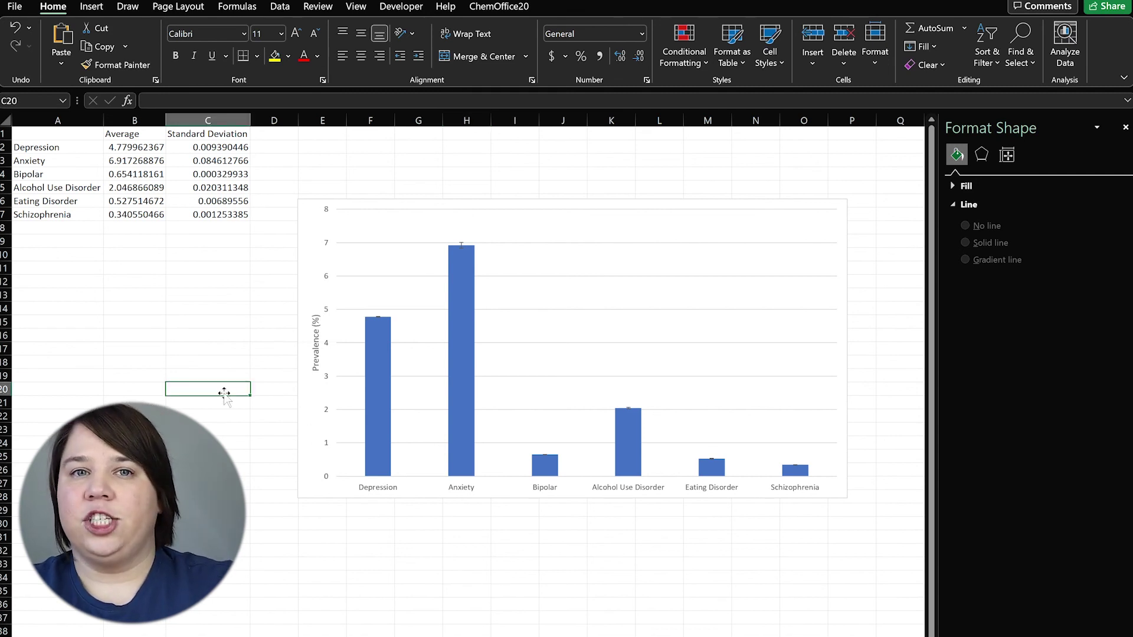